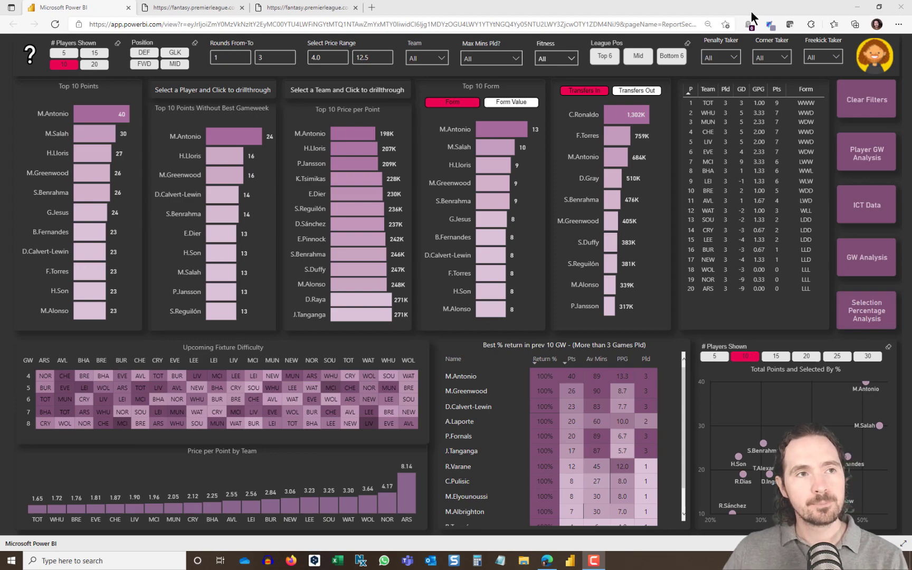
- Examine the raw JSON returned by the fantasy.premierleague.com bootstrap-static and element-summary/1 API pages
left_click(157, 11)
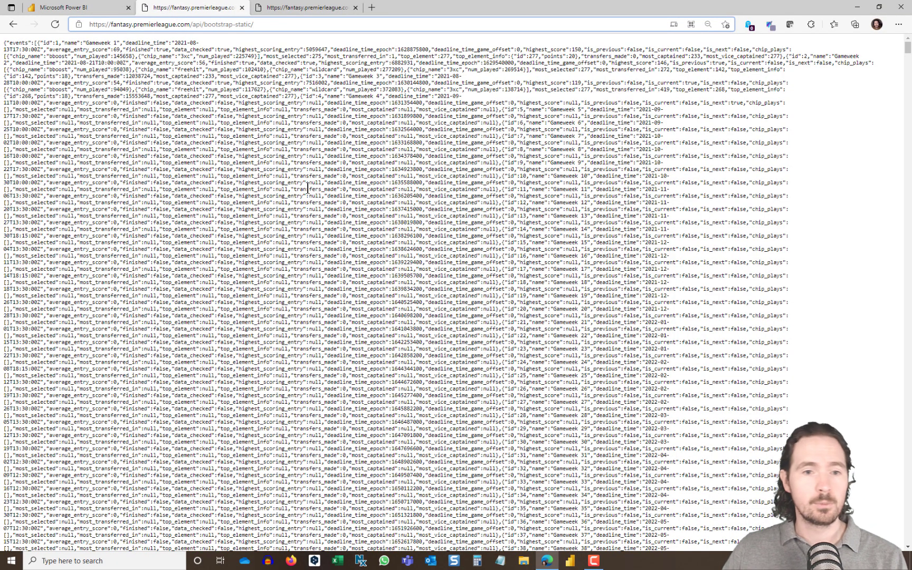
scroll(307, 188, "down", 20)
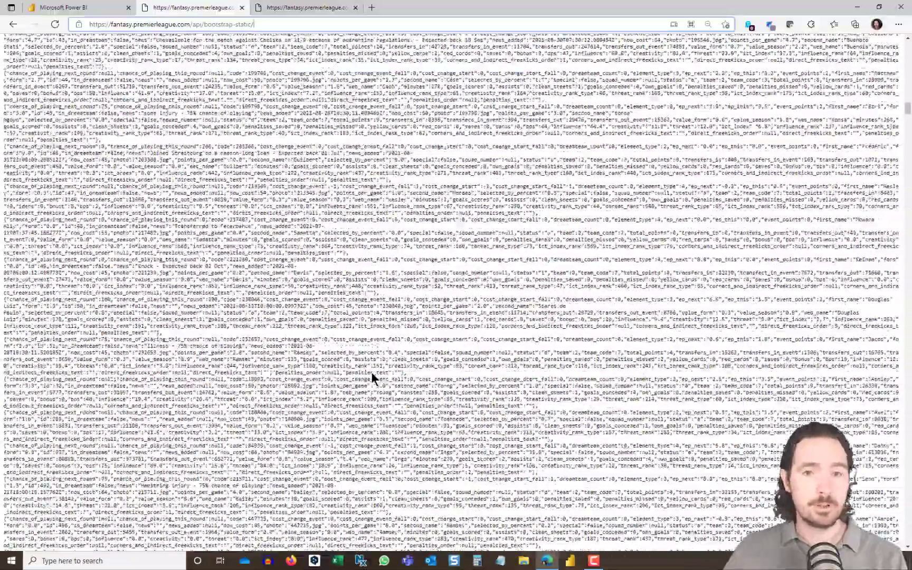
scroll(371, 371, "up", 20)
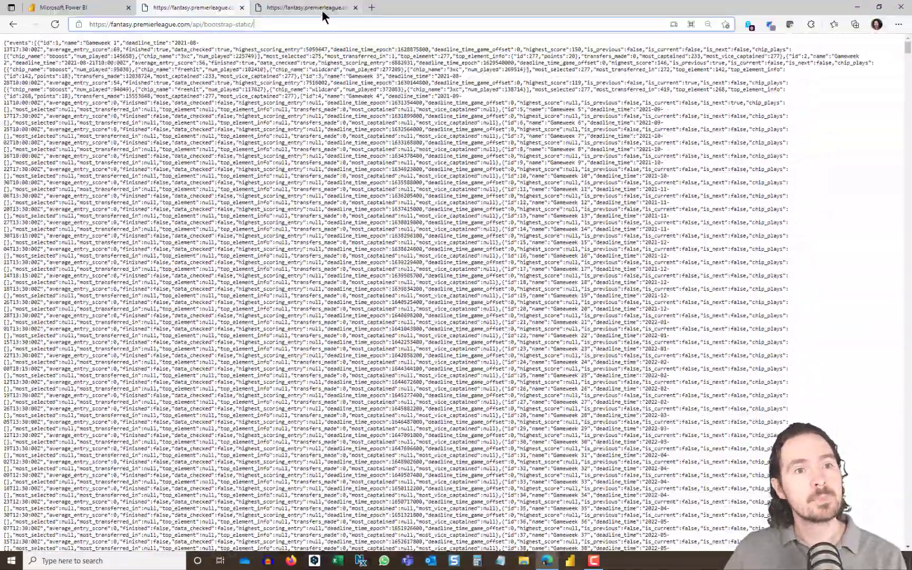
left_click(316, 8)
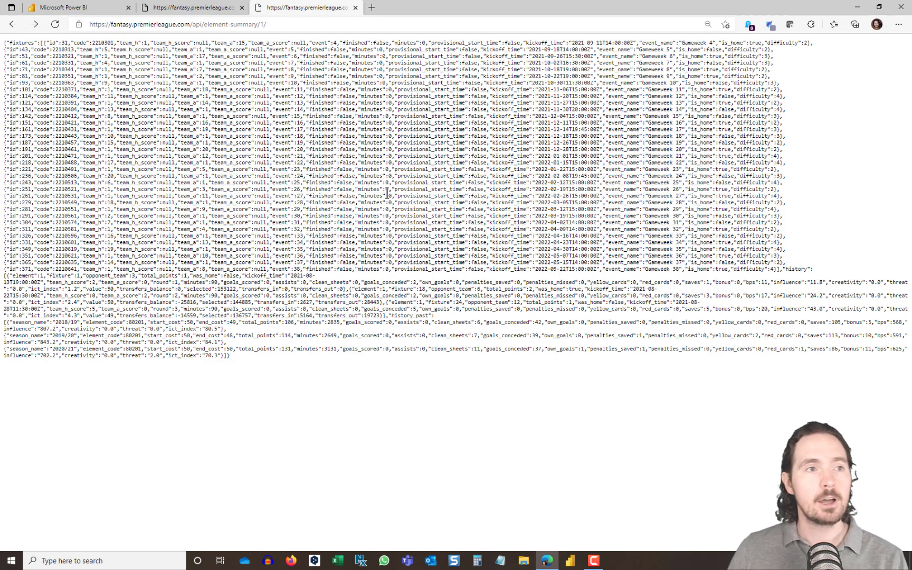
- Copy the web address of the bootstrap-static API page
left_click(191, 8)
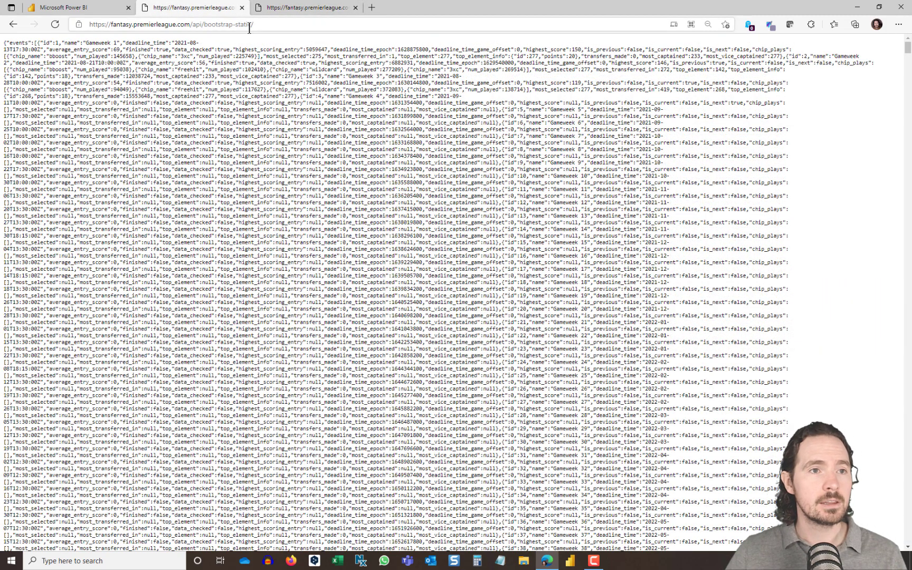
left_click(249, 27)
key("ctrl+c")
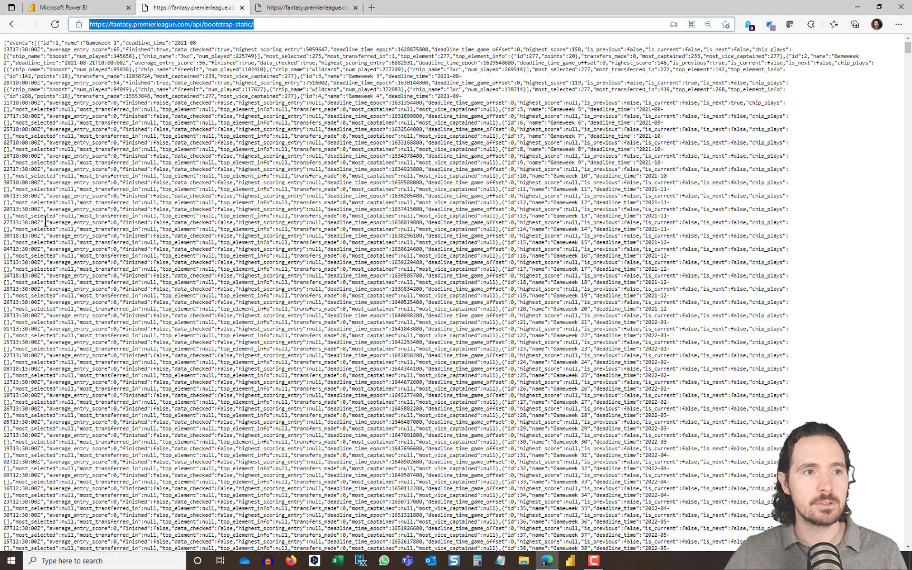
key("alt+Tab")
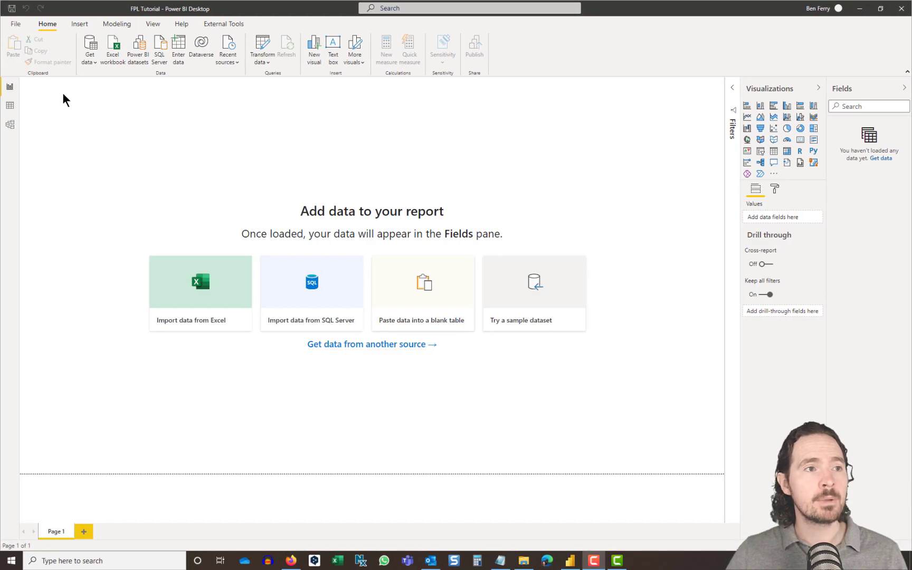
left_click(90, 50)
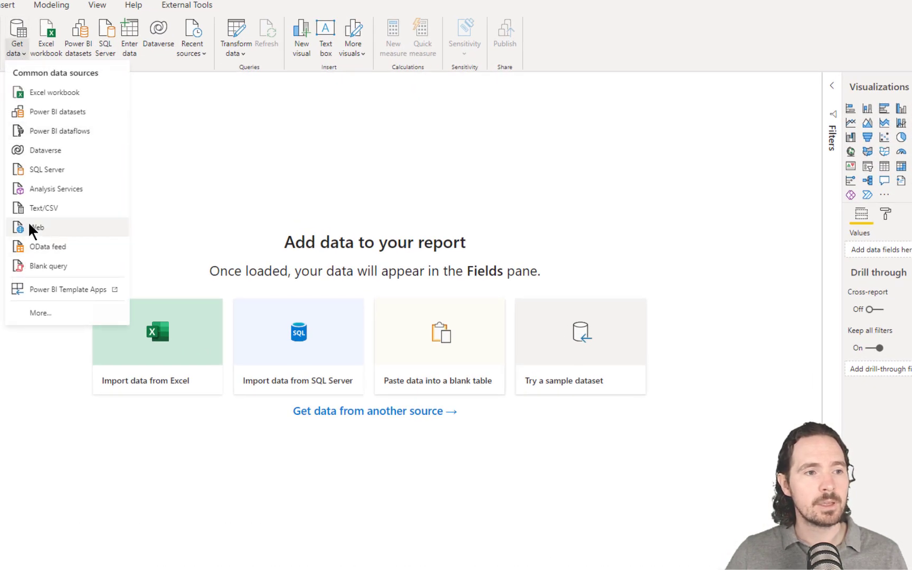
left_click(29, 224)
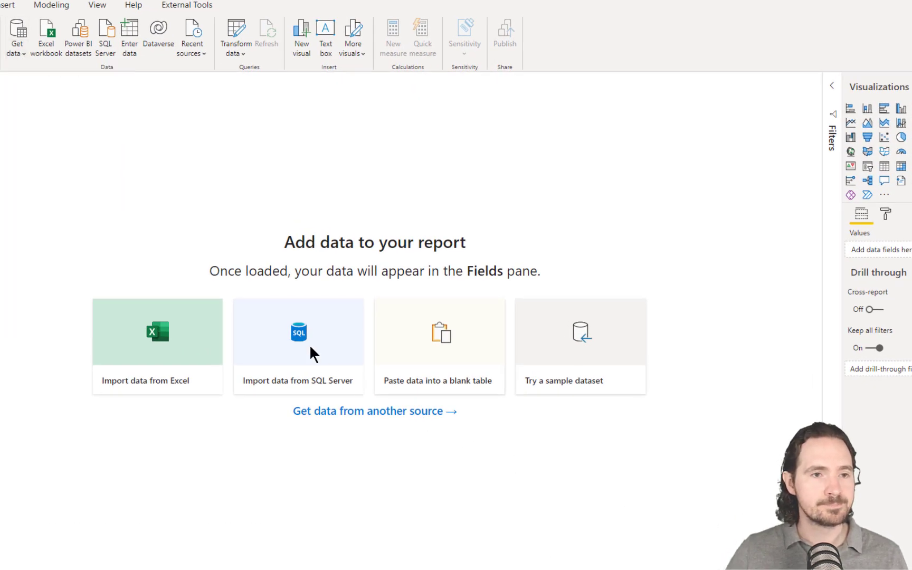
key("ctrl+v")
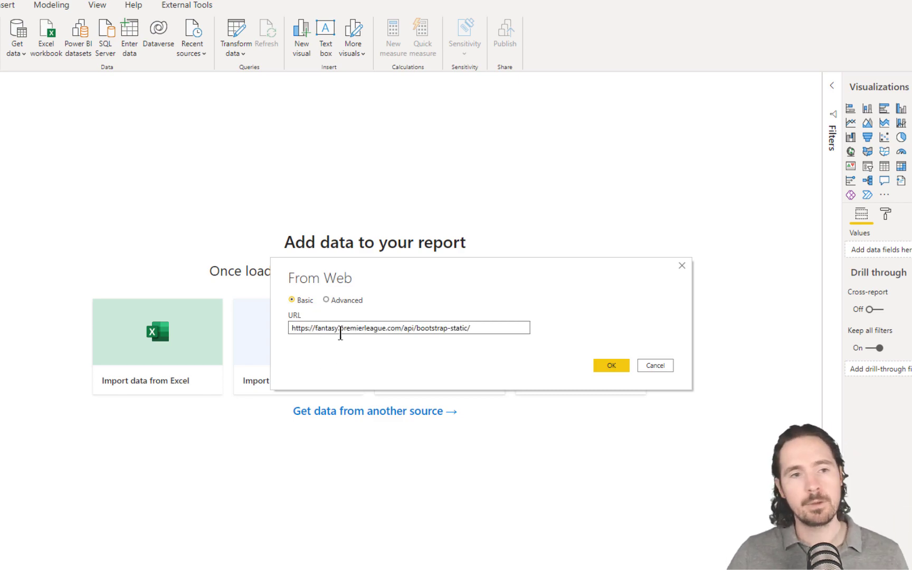
left_click(338, 299)
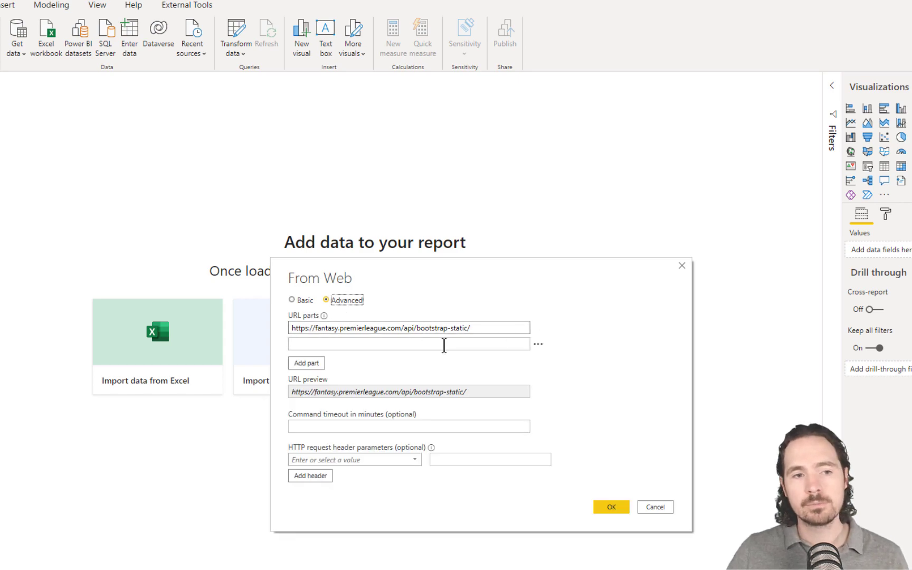
left_click(302, 300)
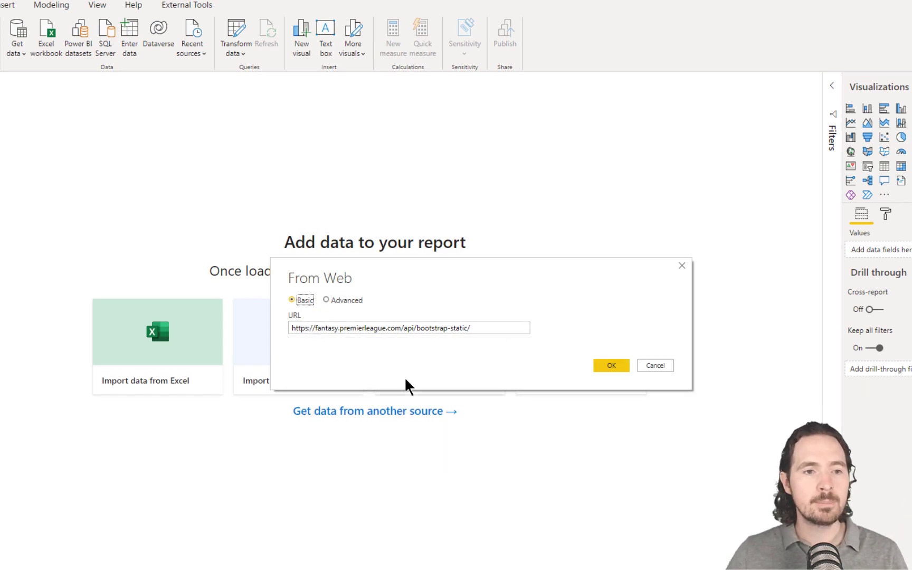
left_click(599, 365)
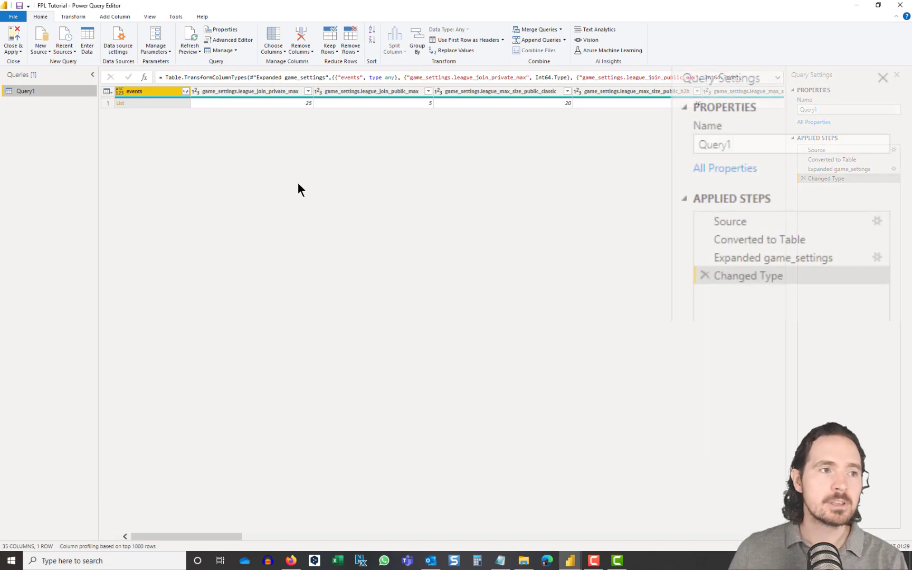
- Drill into the elements list from Query1's Source step, replacing the subsequent steps, and convert it to a table with no delimiter
left_click(769, 217)
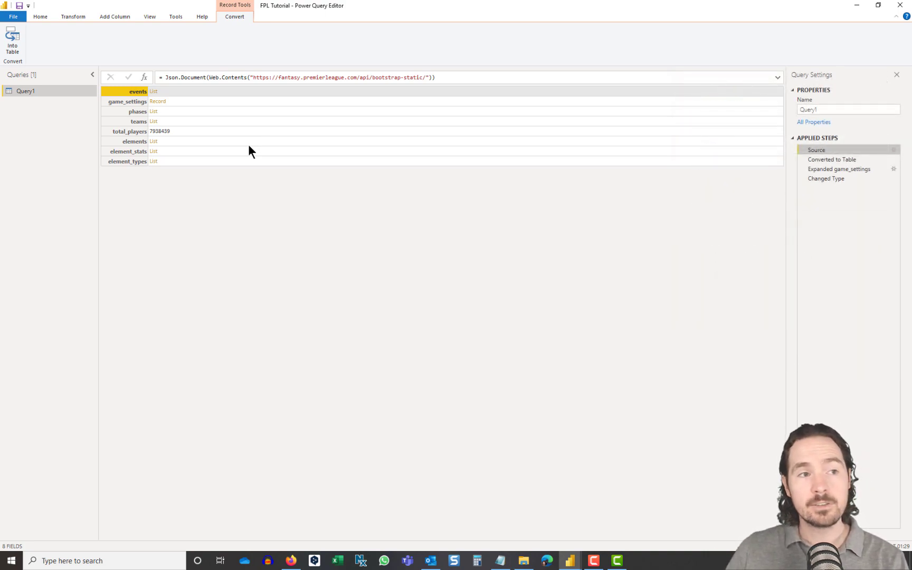
left_click(192, 142)
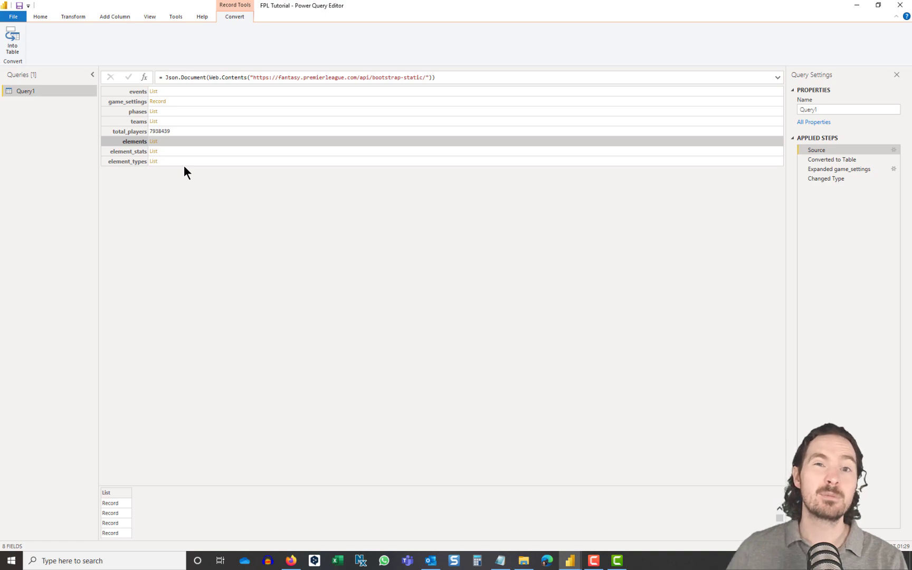
left_click(176, 113)
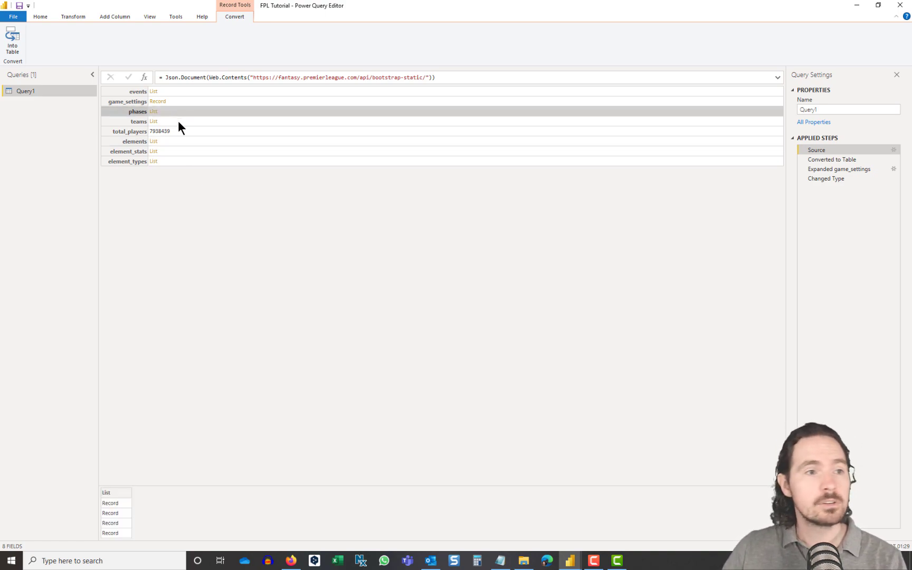
left_click(183, 146)
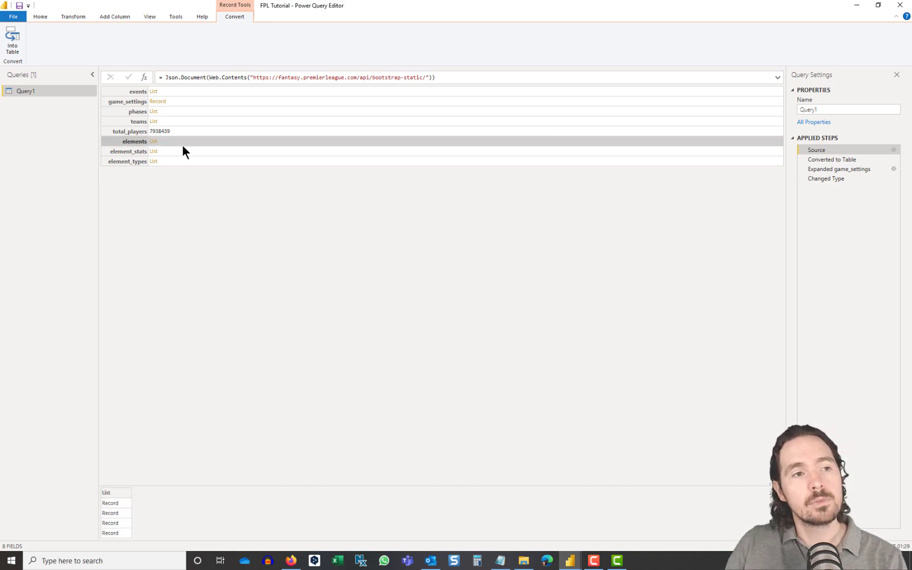
left_click(152, 143)
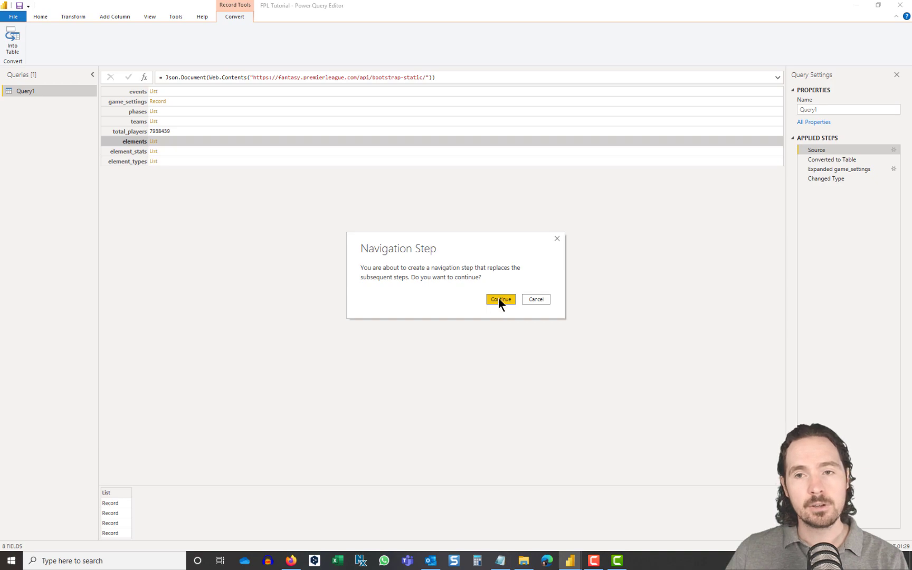
left_click(499, 299)
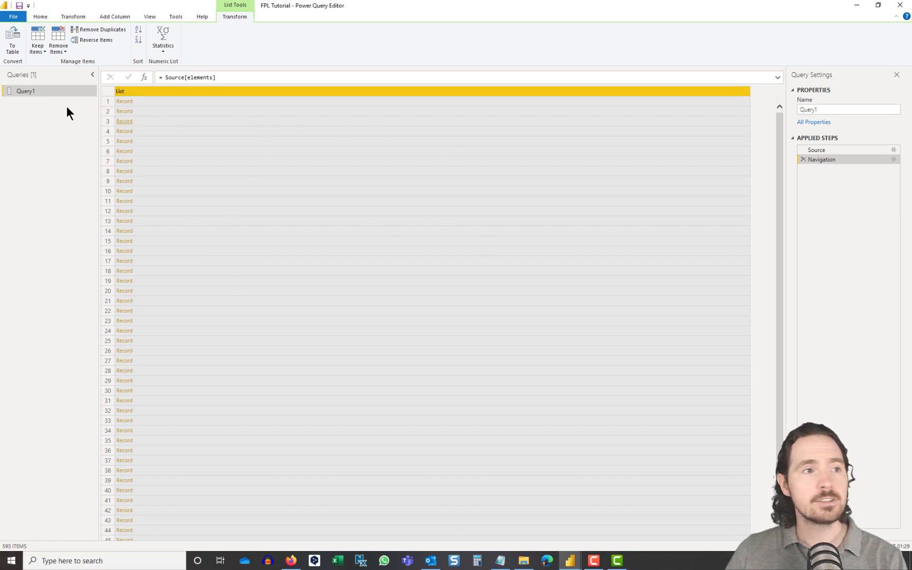
left_click(13, 38)
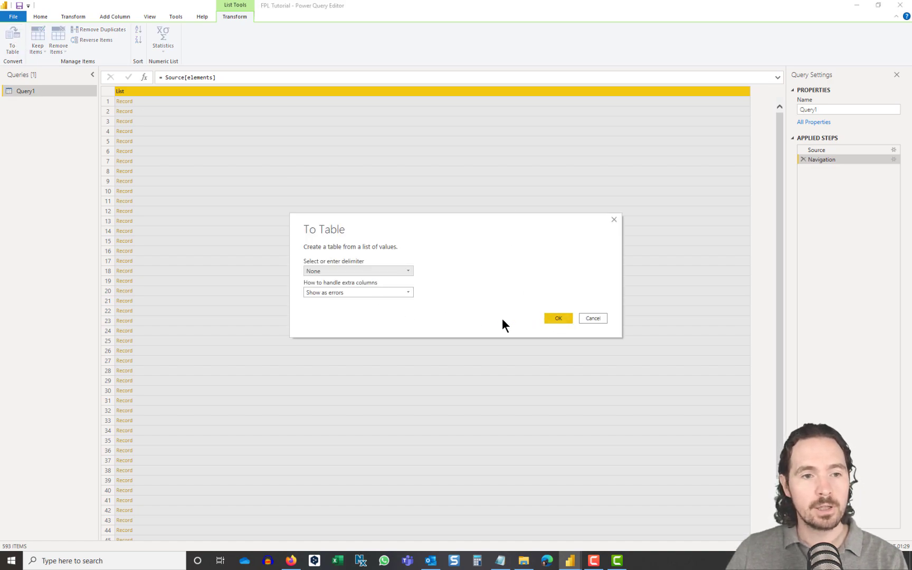
left_click(559, 318)
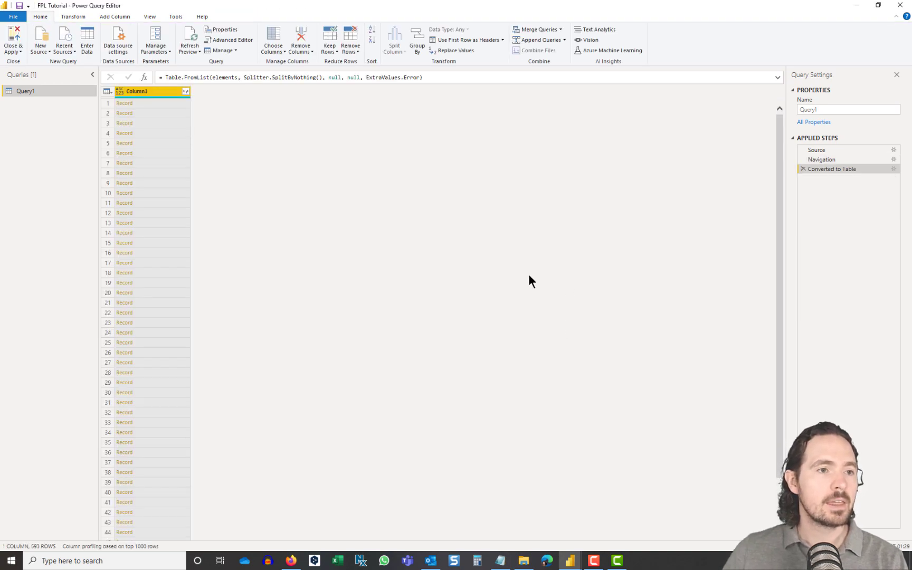
- Preview the fields of the records in rows 1, 2 and 7 of Column1 in an enlarged preview area
left_click(149, 100)
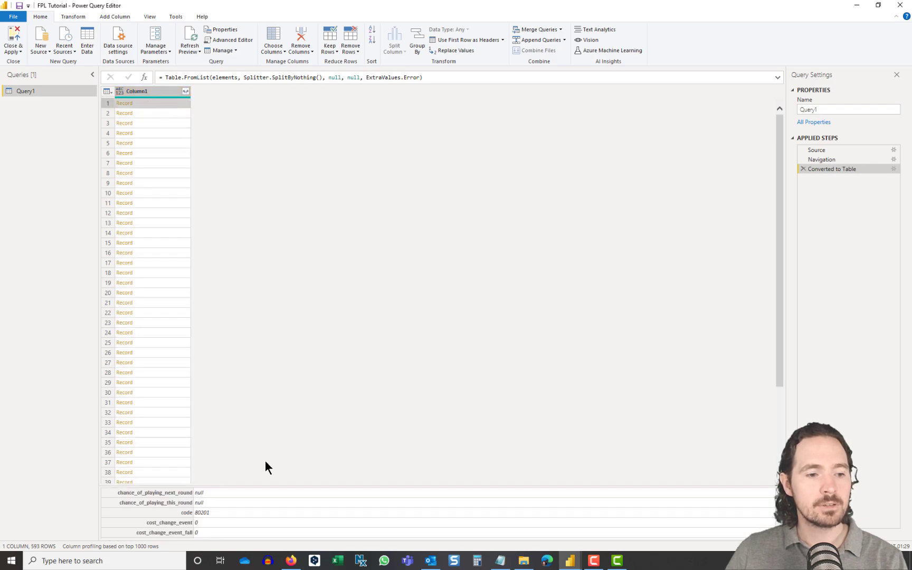
left_click_drag(263, 484, 253, 311)
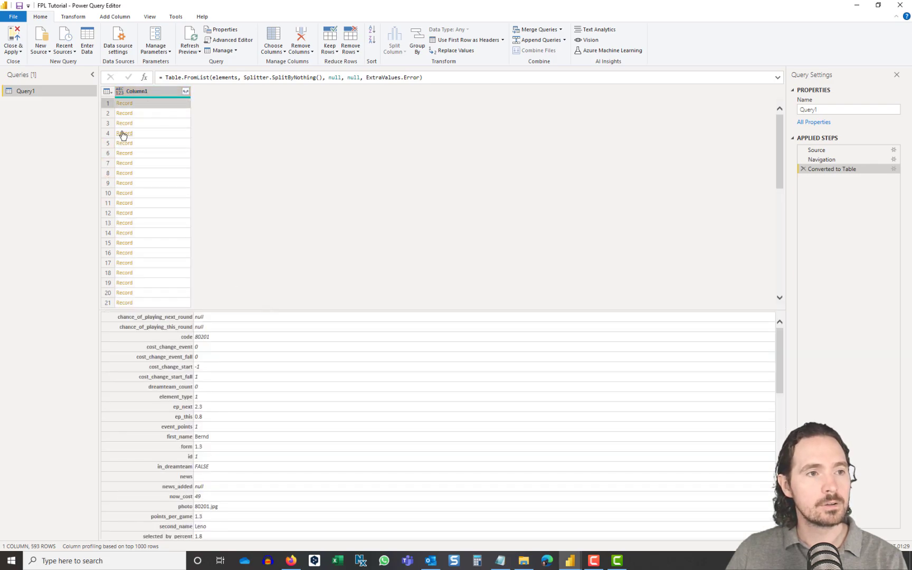
left_click(159, 112)
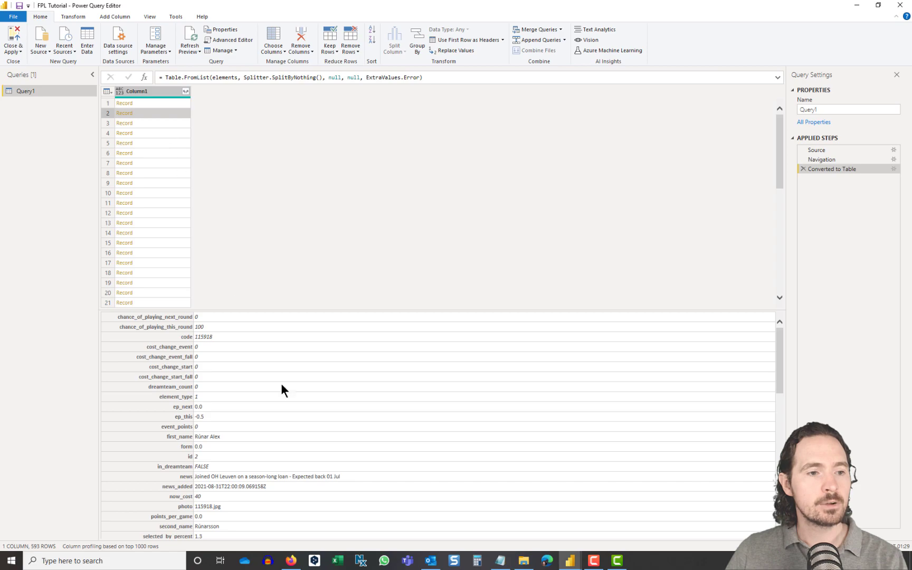
scroll(273, 400, "down", 3)
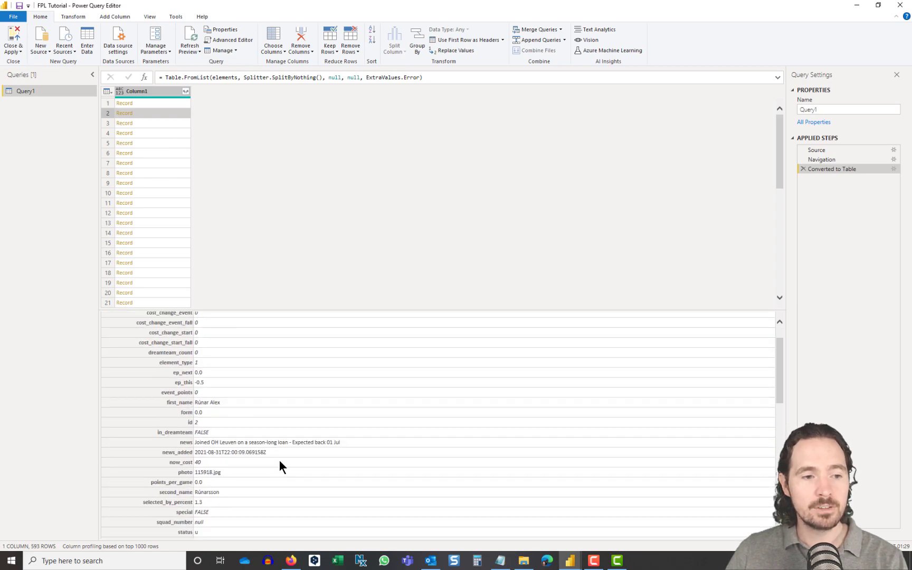
left_click(153, 163)
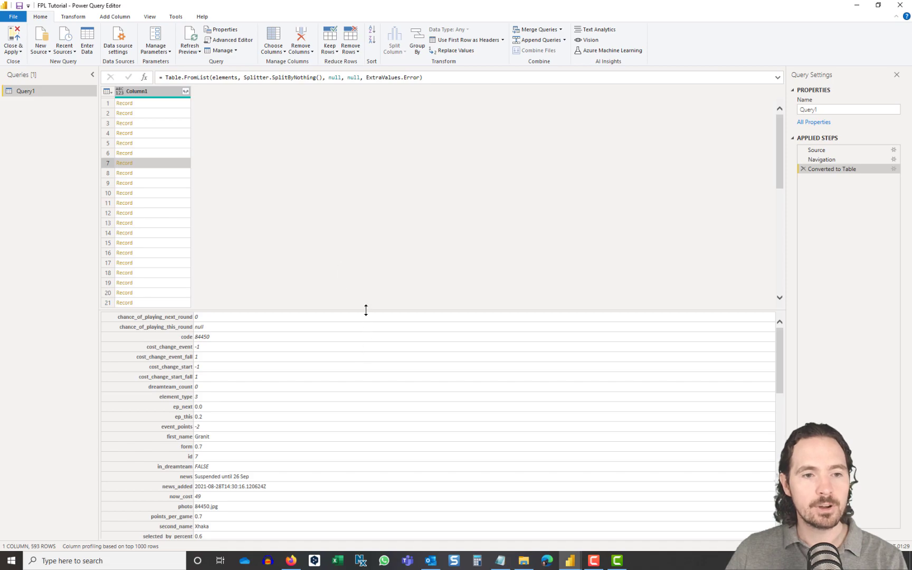
left_click_drag(366, 310, 364, 491)
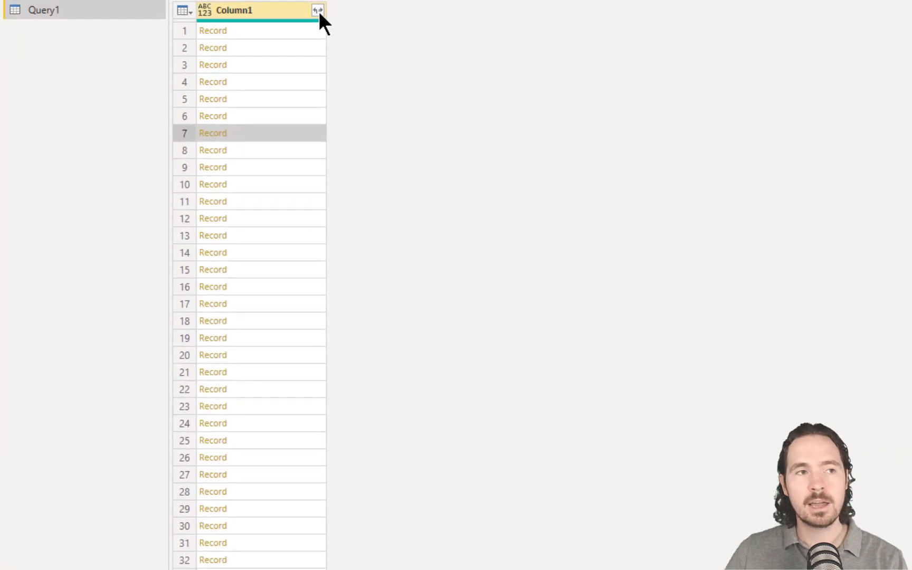
- Expand Column1 into all of its record fields without using the original column name as prefix
left_click(319, 10)
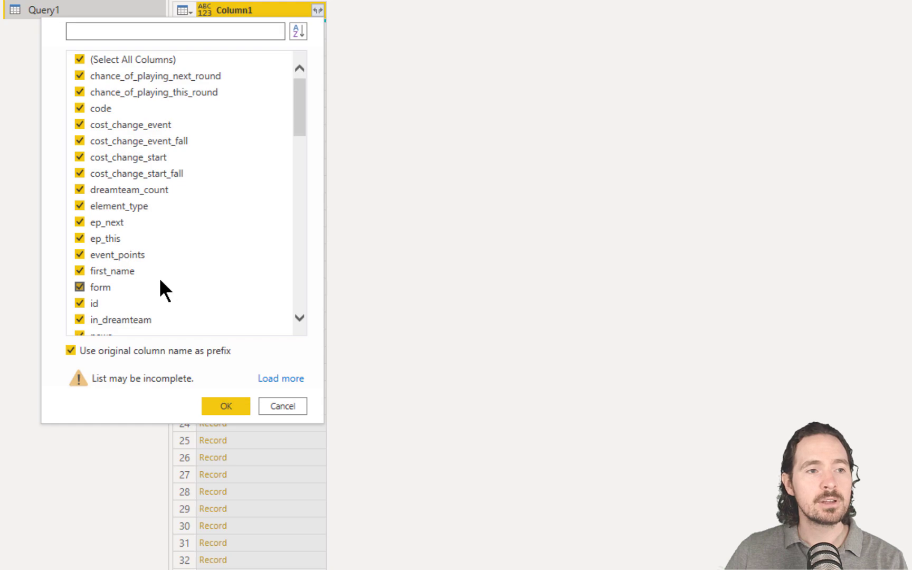
scroll(160, 285, "down", 5)
scroll(195, 291, "up", 6)
scroll(220, 138, "down", 1)
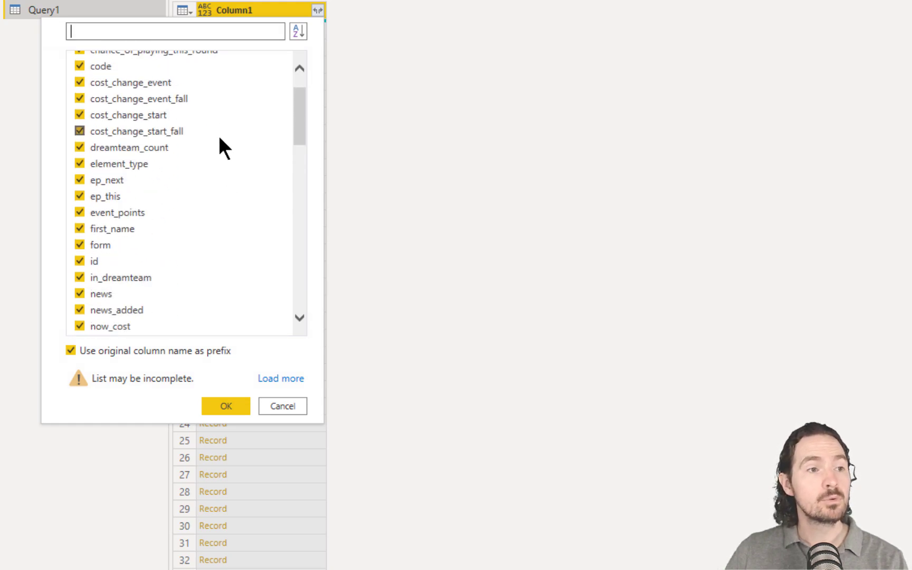
scroll(211, 139, "down", 5)
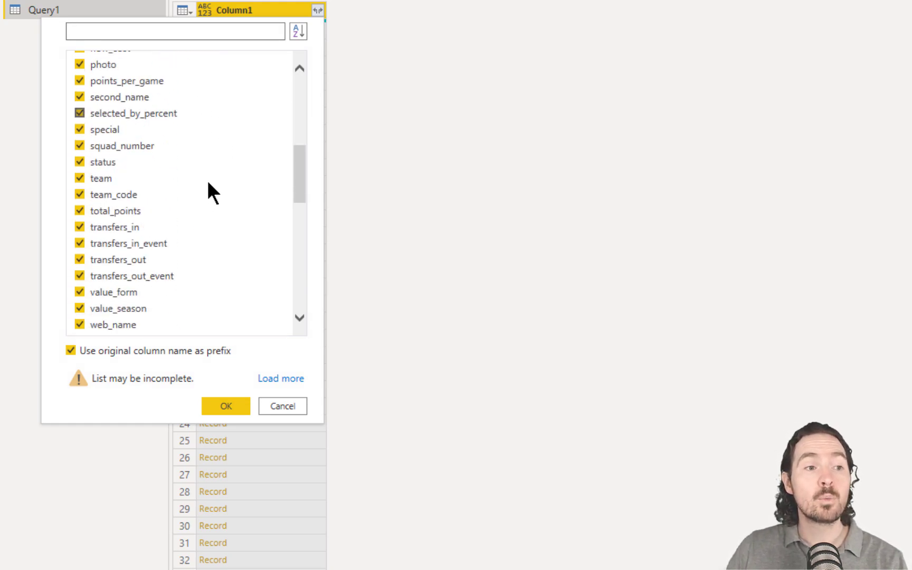
scroll(208, 182, "down", 5)
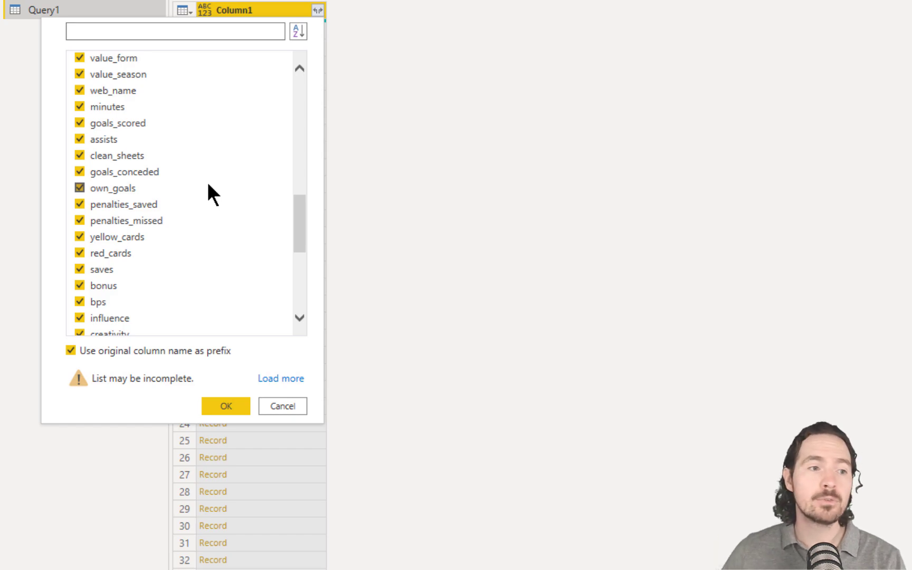
scroll(205, 228, "up", 15)
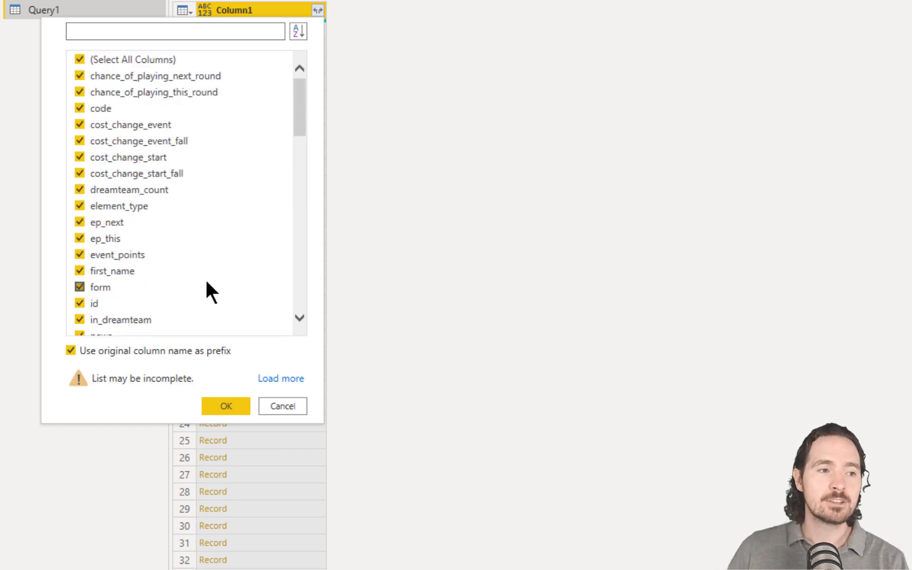
left_click(90, 350)
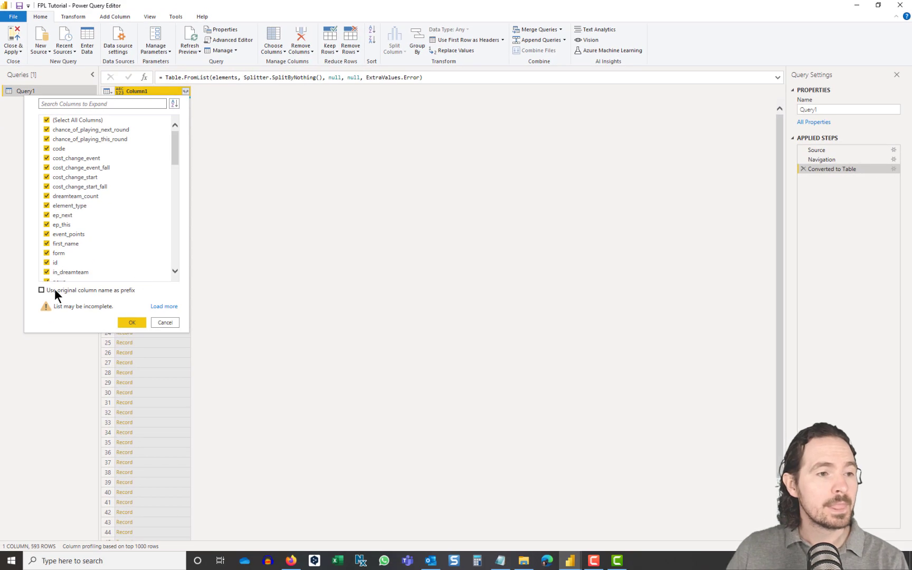
left_click(133, 322)
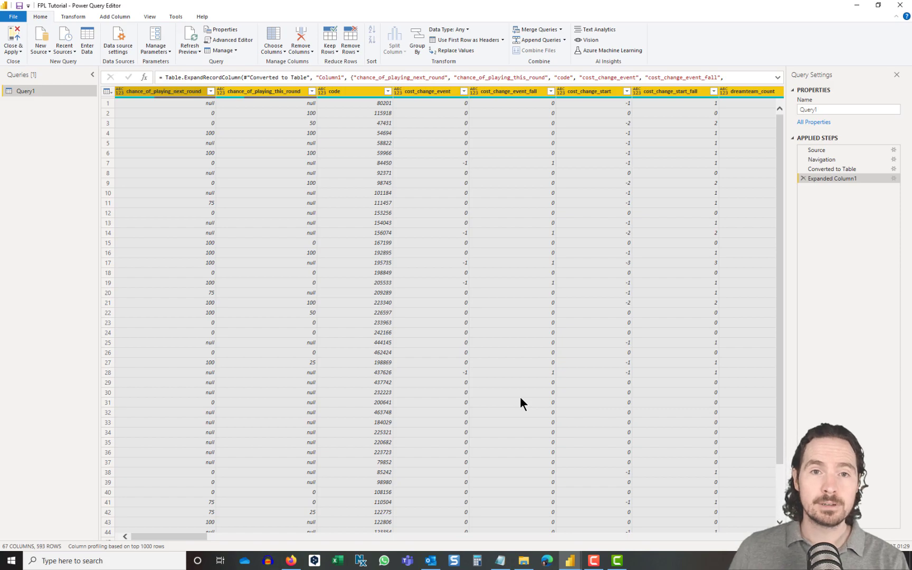
left_click_drag(199, 535, 208, 536)
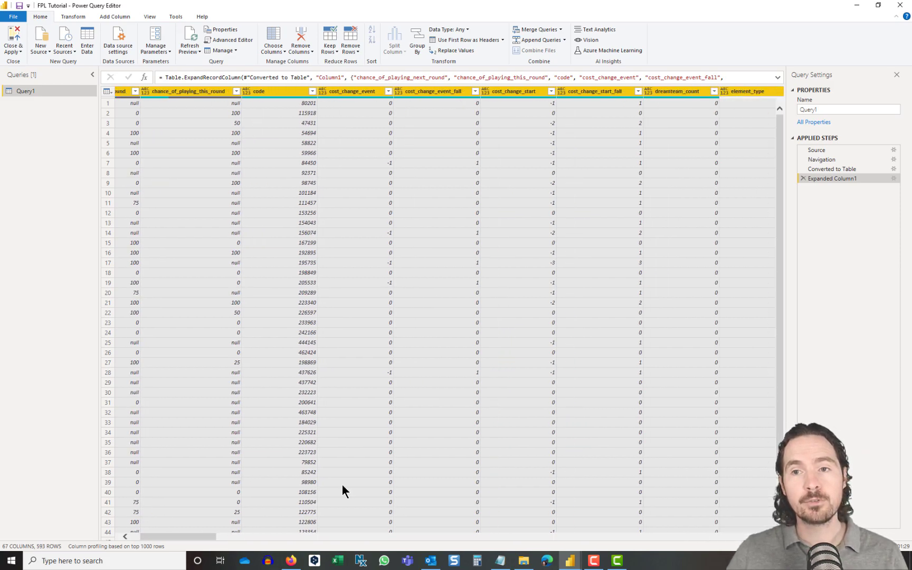
- Review the Expanded Column1 step's settings without changing them, and go to the id column in the table
left_click(892, 178)
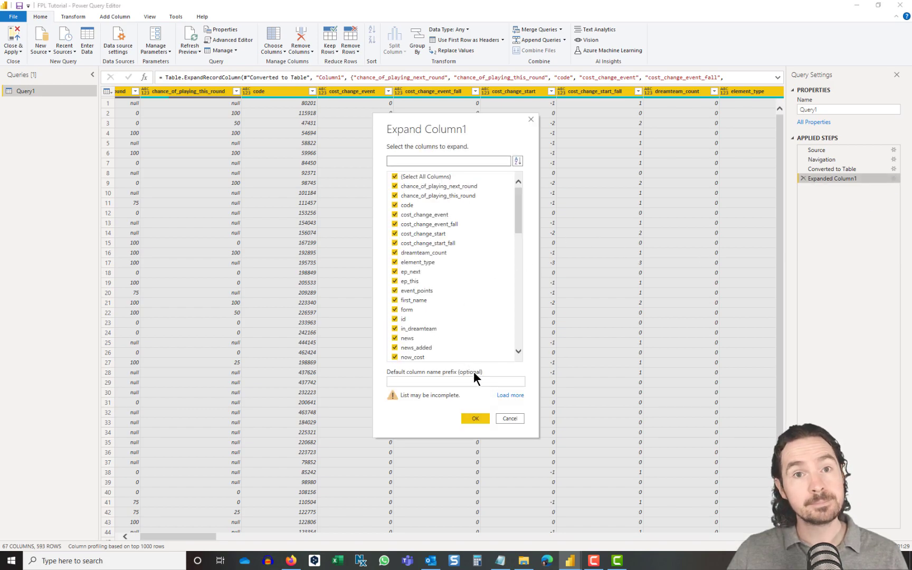
left_click(507, 419)
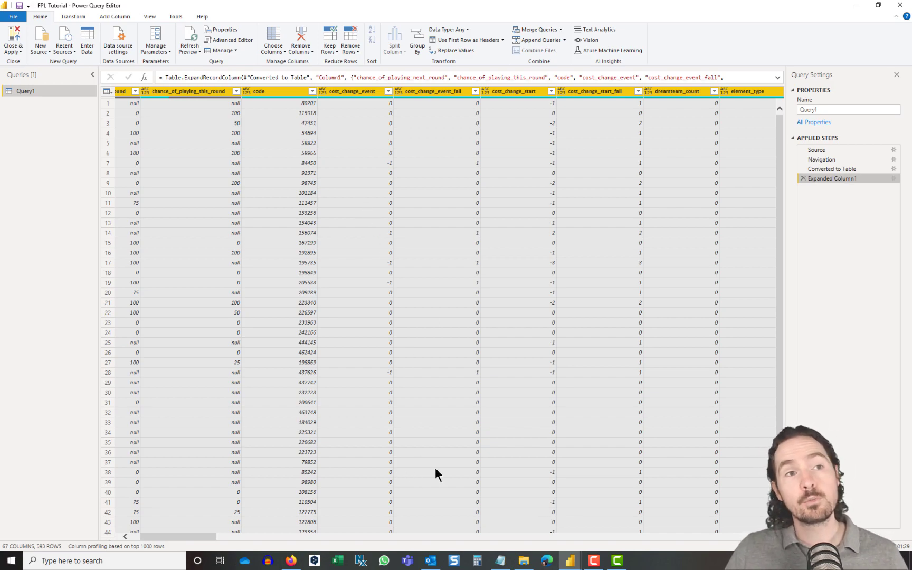
left_click(279, 51)
left_click(293, 71)
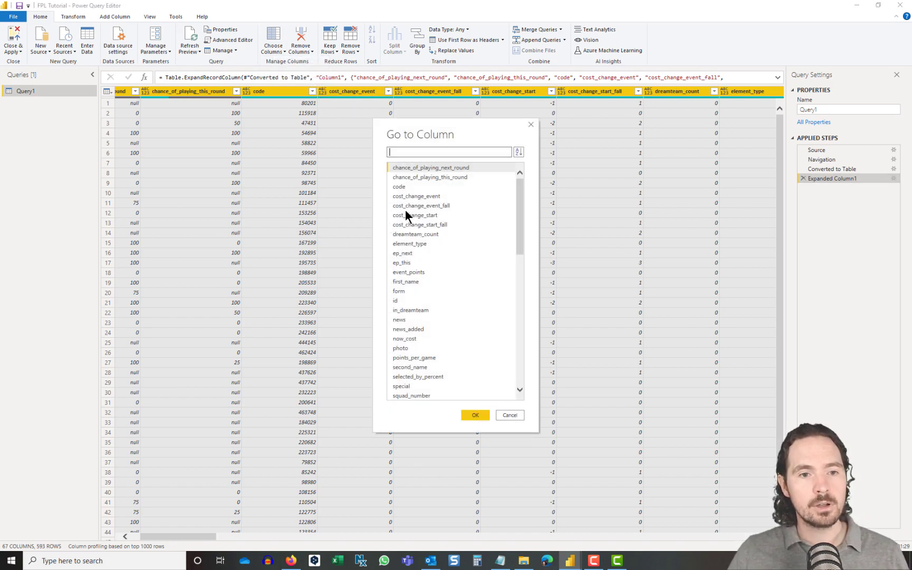
left_click(404, 301)
left_click(464, 415)
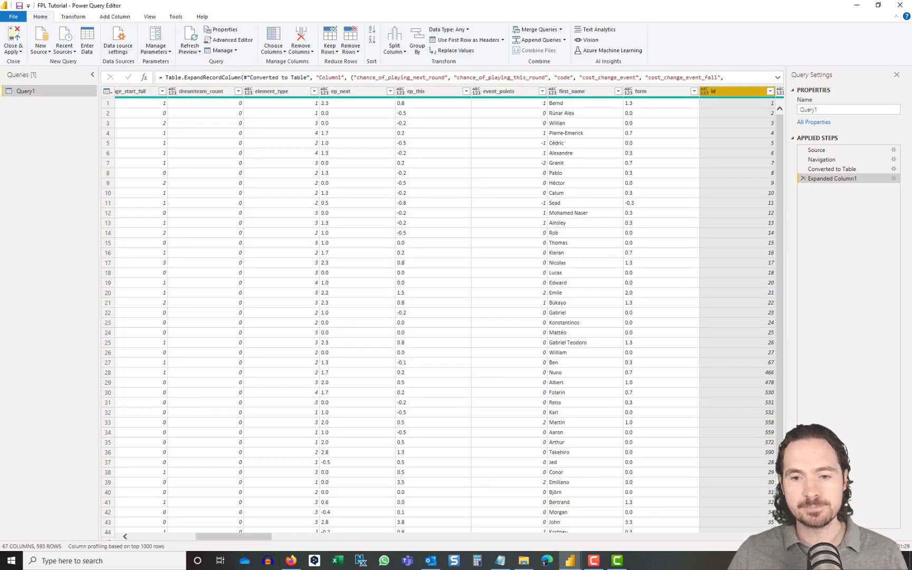
scroll(584, 469, "right", 5)
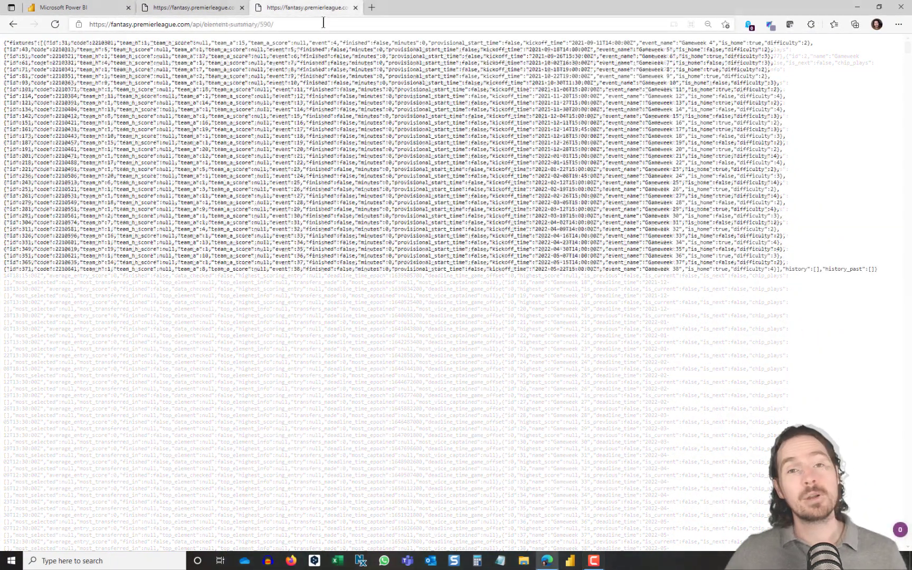
- Switch to the browser, load the element-summary API address with player ID 1, and compare it with the bootstrap-static page
left_click_drag(259, 25, 273, 24)
type("1")
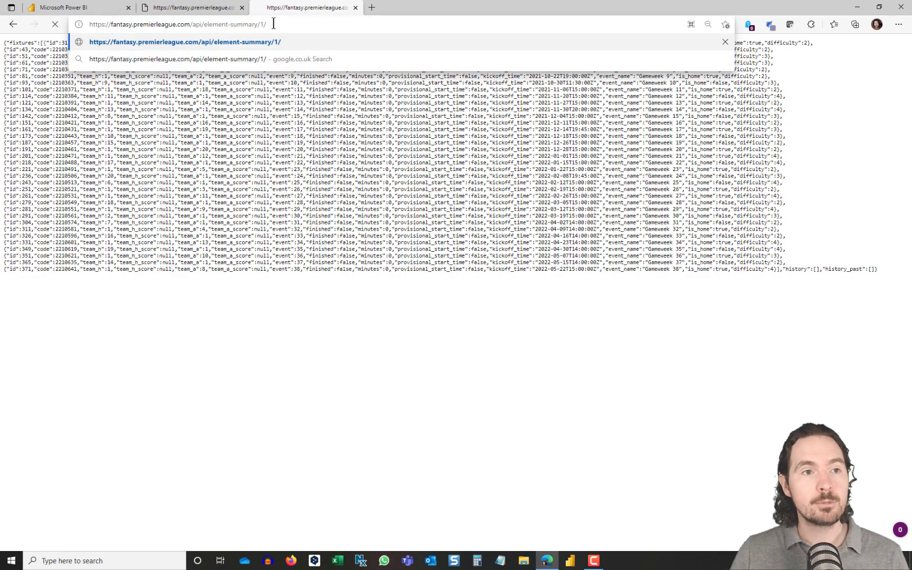
key("Return")
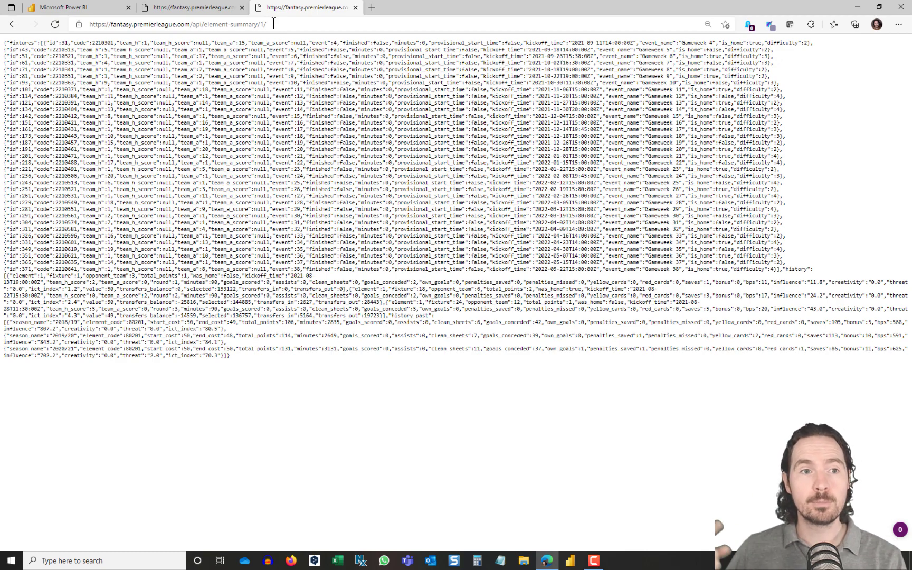
left_click(248, 8)
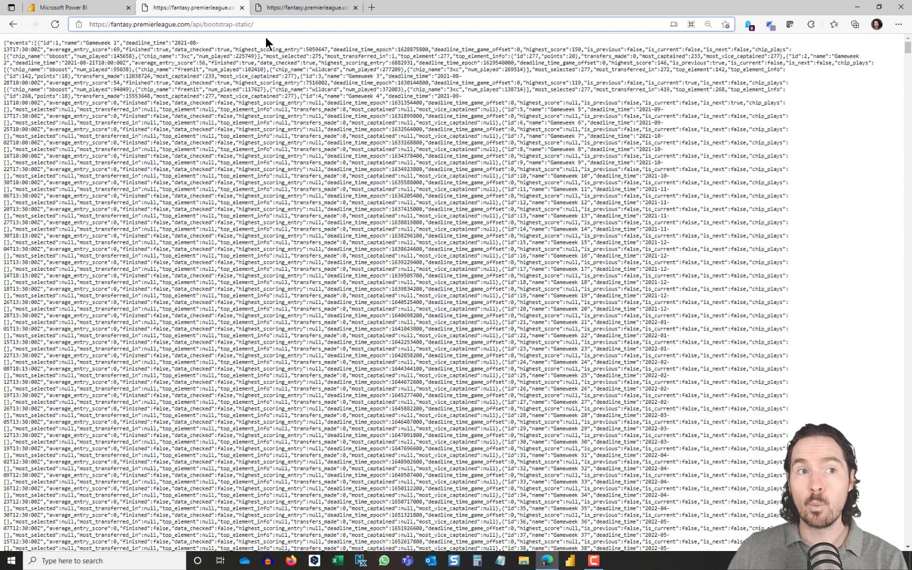
left_click(316, 7)
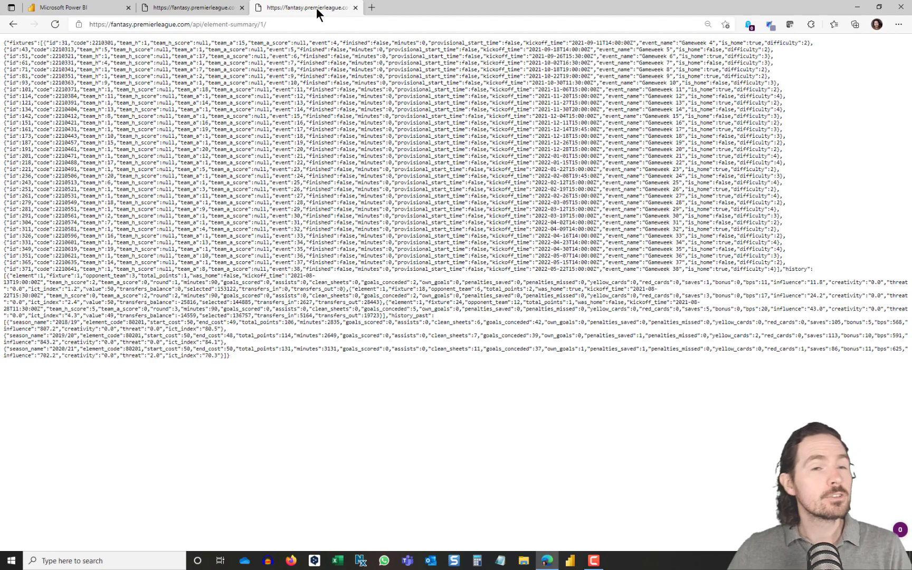
left_click(316, 24)
key("ctrl+c")
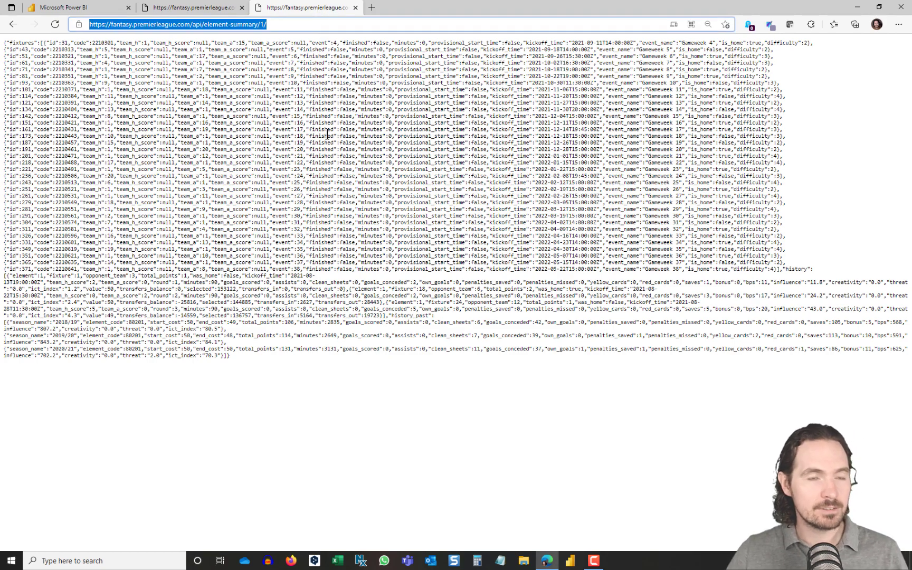
key("alt+Tab")
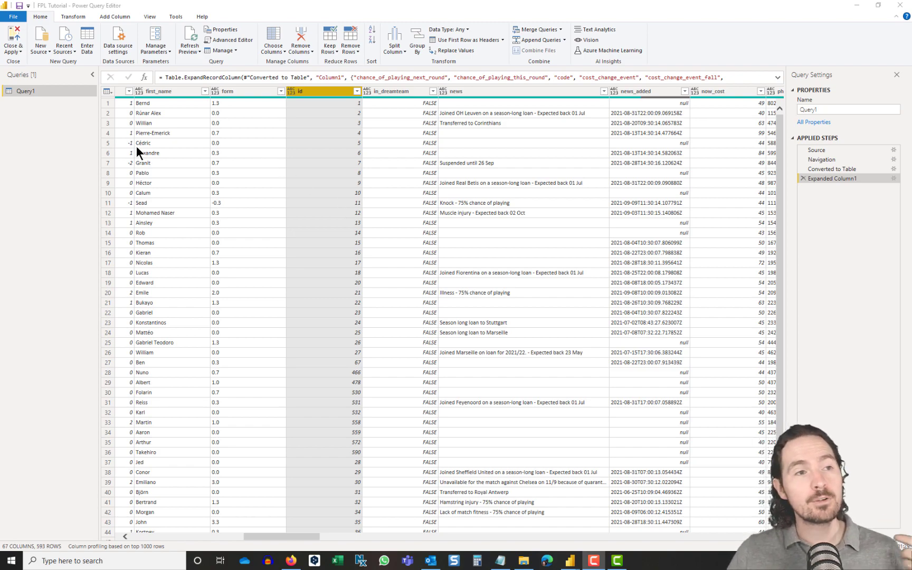
right_click(59, 132)
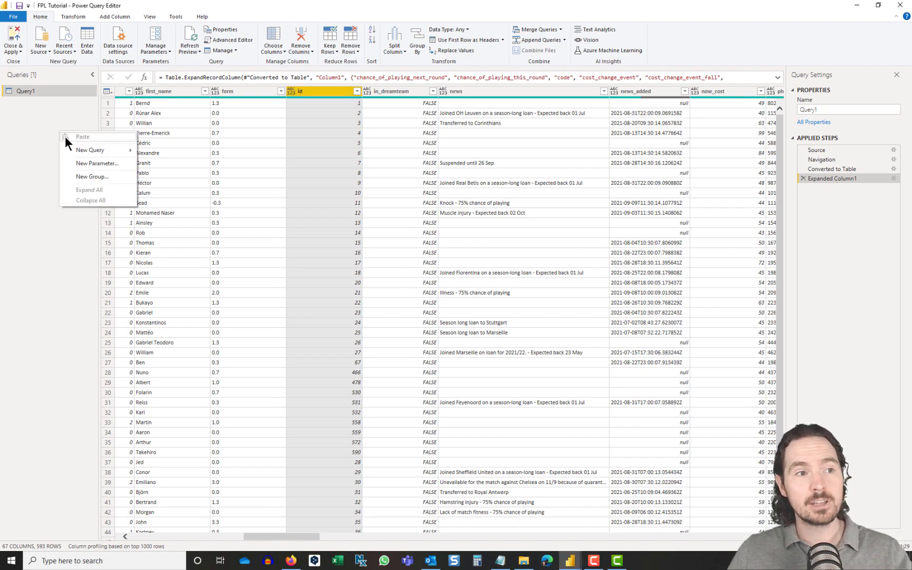
mouse_move(122, 151)
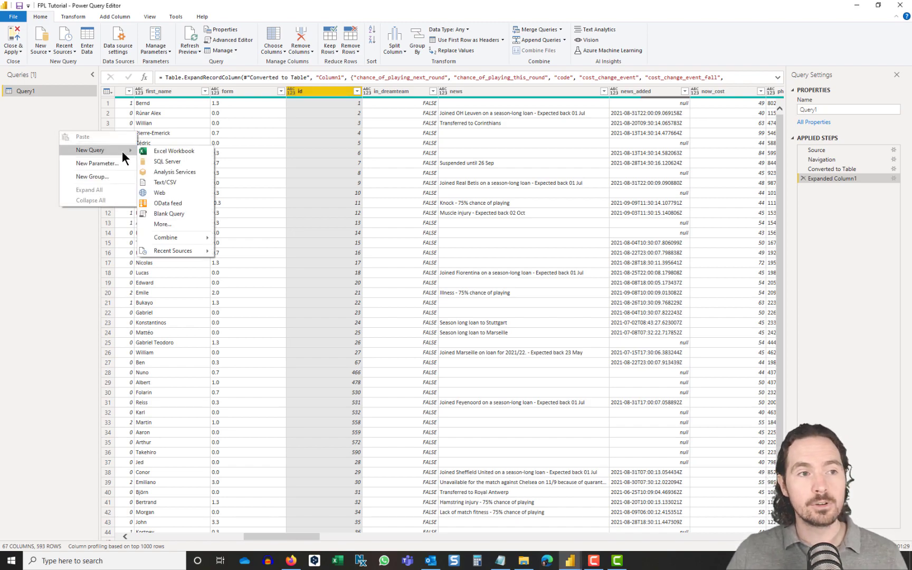
left_click(169, 191)
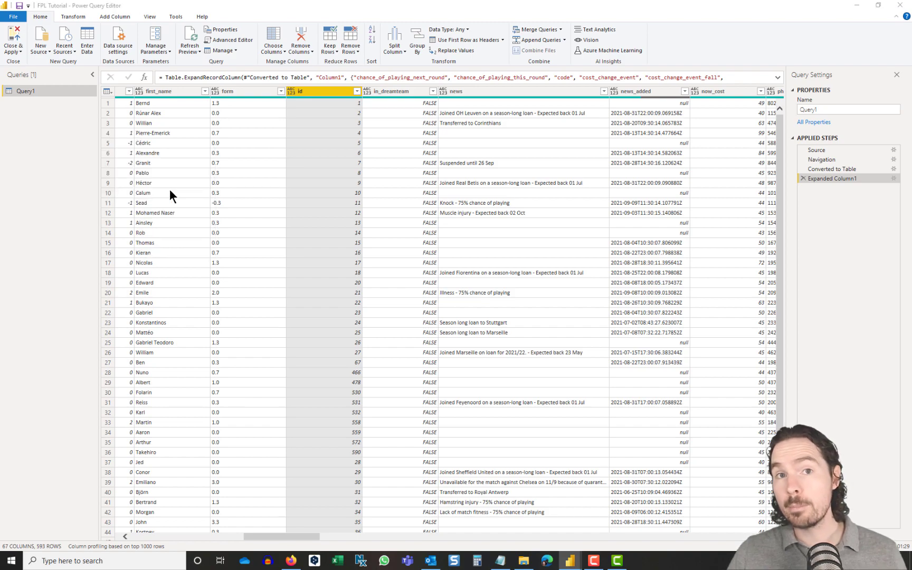
key("ctrl+v")
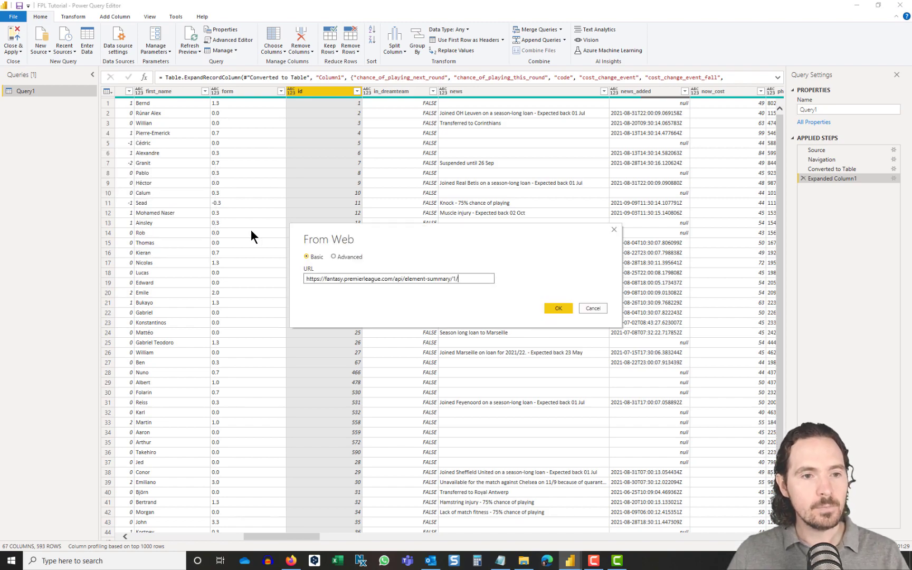
left_click(569, 307)
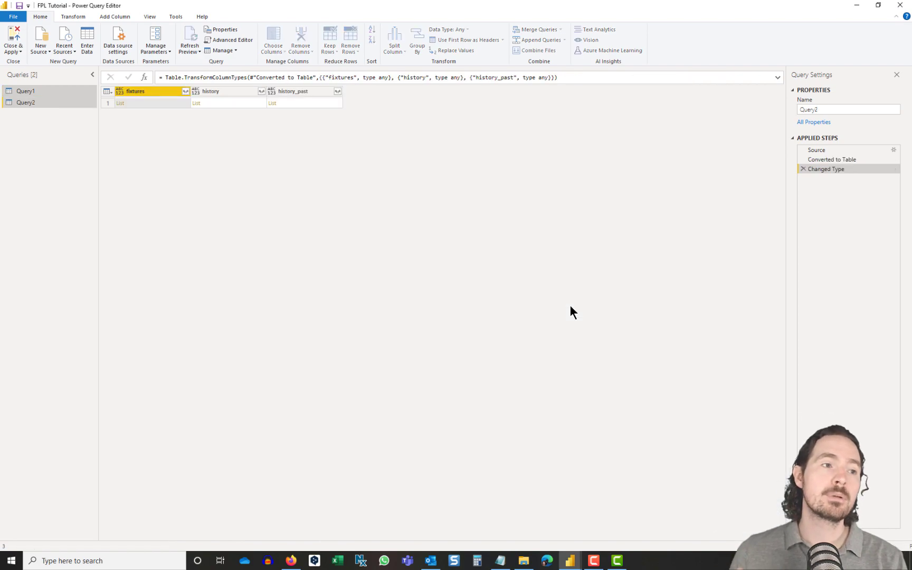
- Drill into the history list from Query2's Source step, replacing the subsequent steps, and convert it to a table with no delimiter
left_click(842, 151)
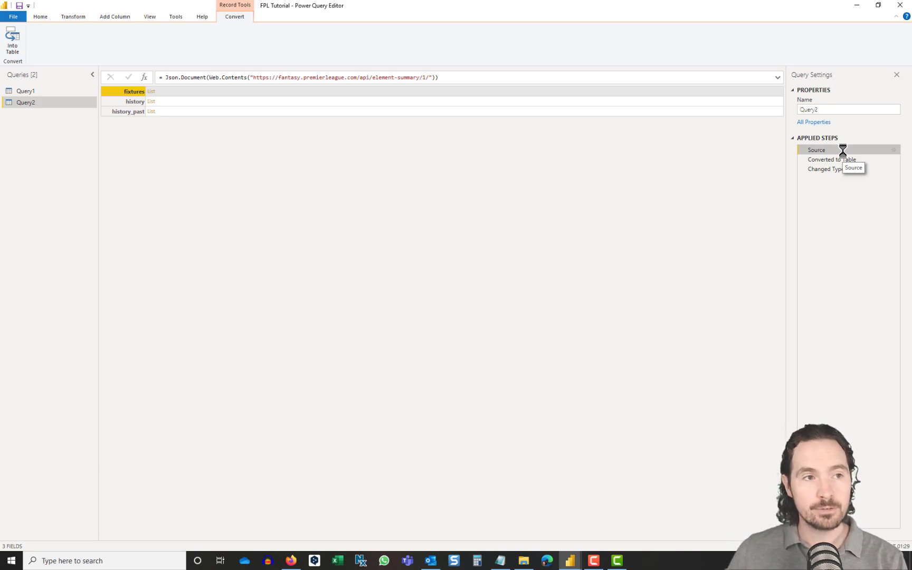
left_click(181, 102)
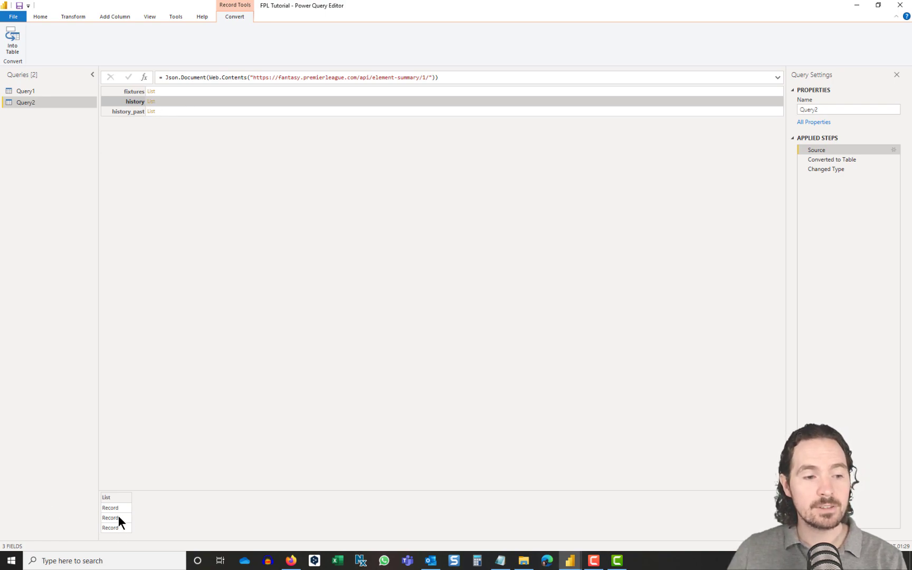
left_click(151, 101)
left_click(500, 299)
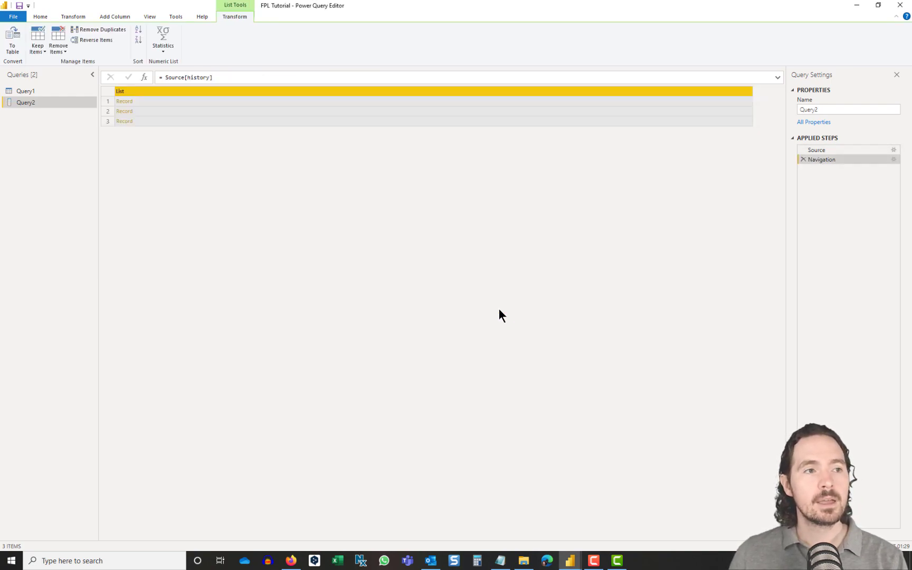
left_click(19, 43)
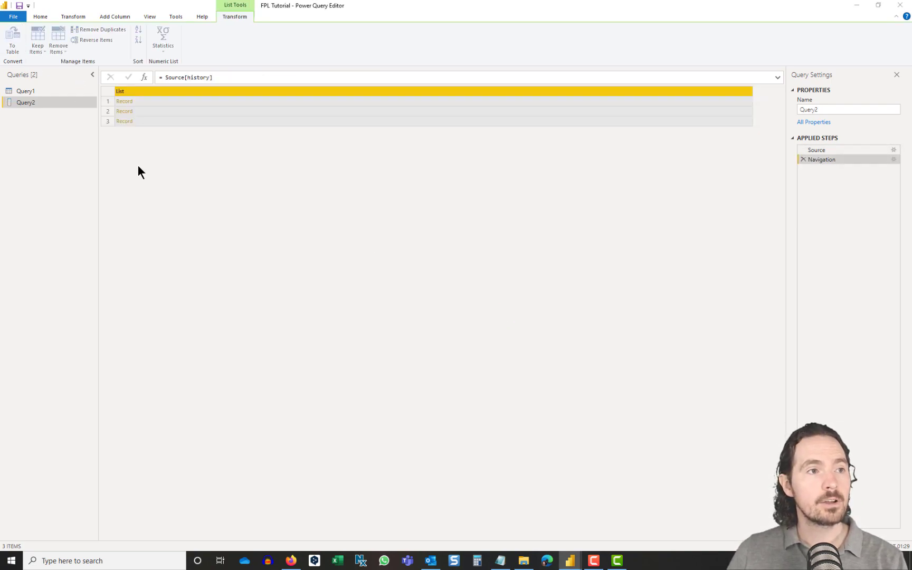
left_click(558, 318)
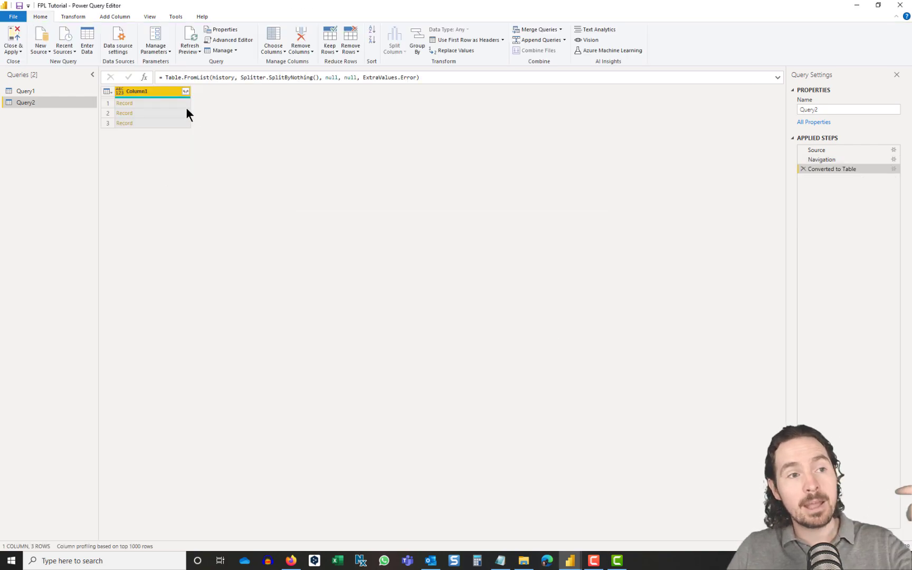
- Expand Query2's Column1 into all of its record fields without the original column name as prefix
left_click(186, 92)
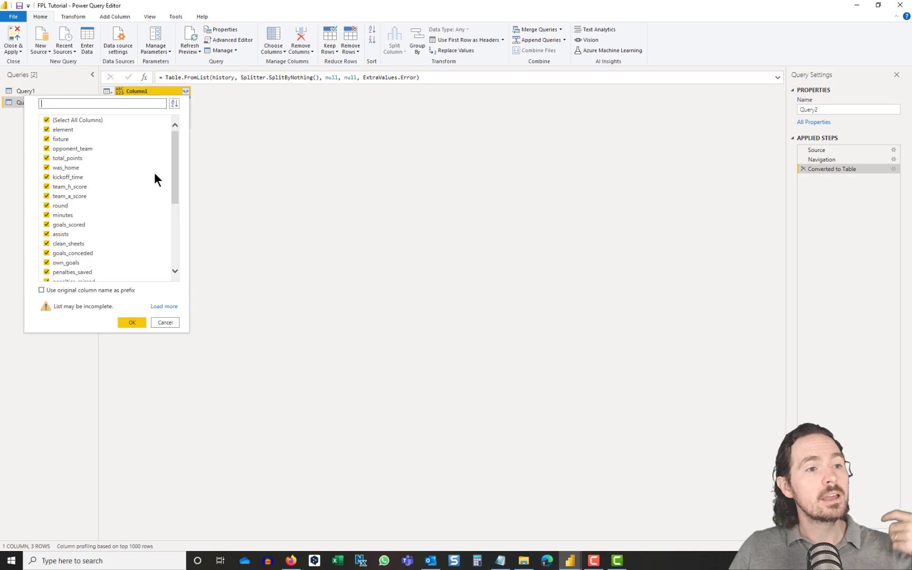
left_click(130, 322)
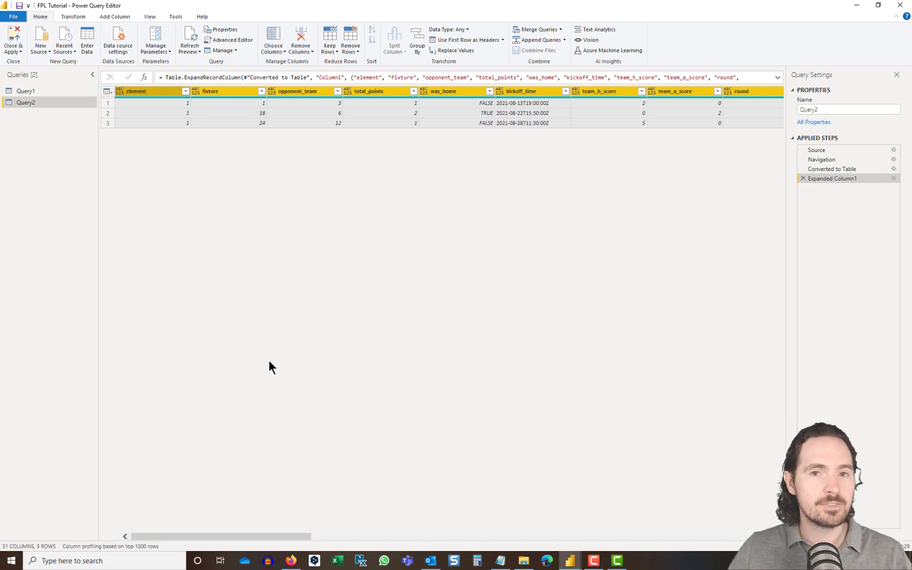
left_click_drag(272, 539, 118, 518)
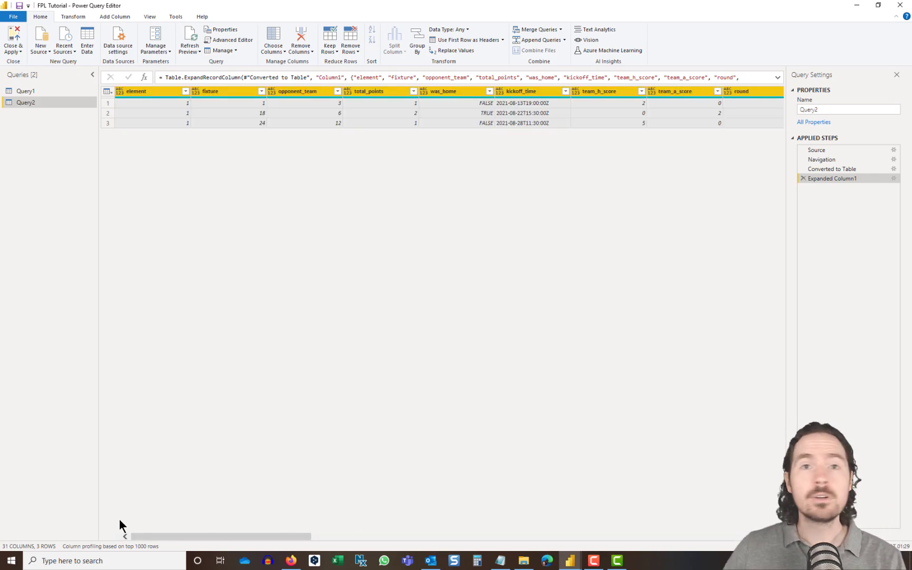
- Rename Query1 as Player Data
left_click(39, 91)
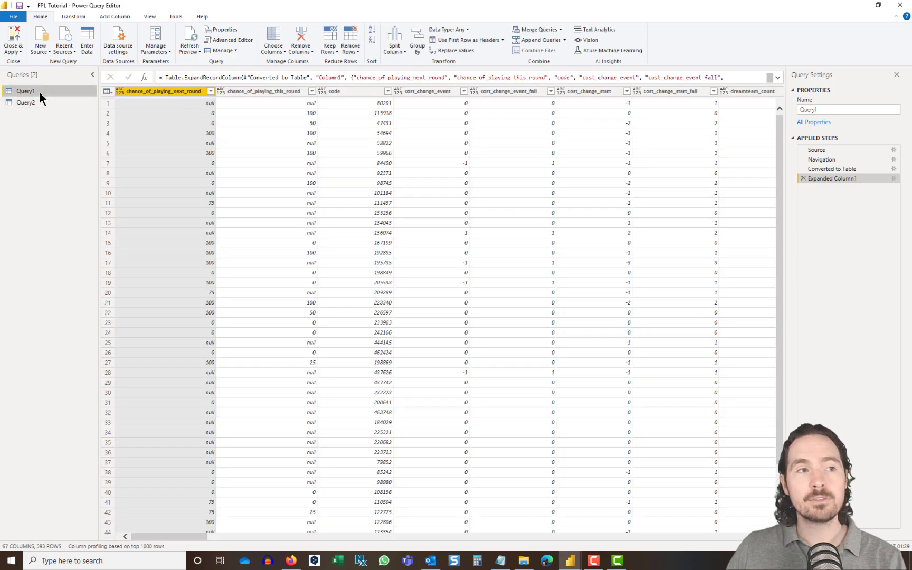
left_click(827, 109)
double_click(828, 110)
type("Player")
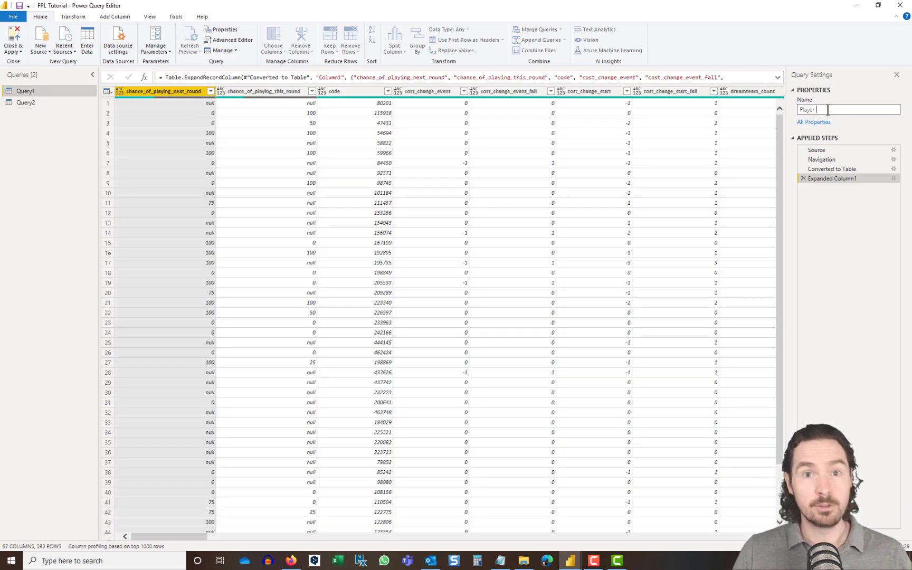
type(" Data")
key("Return")
- Open Query2 in the Advanced Editor and copy its full M code into a separate text editor window
left_click(28, 101)
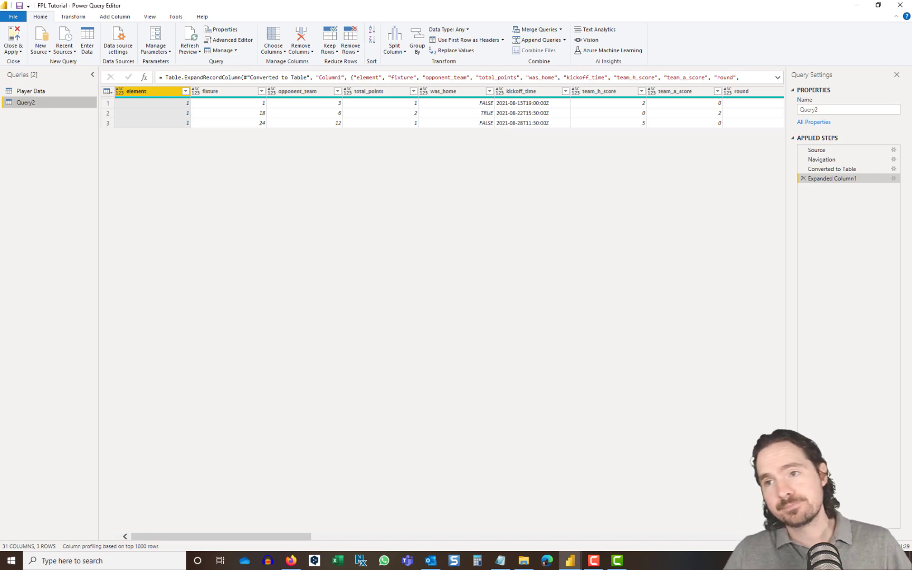
key("F10")
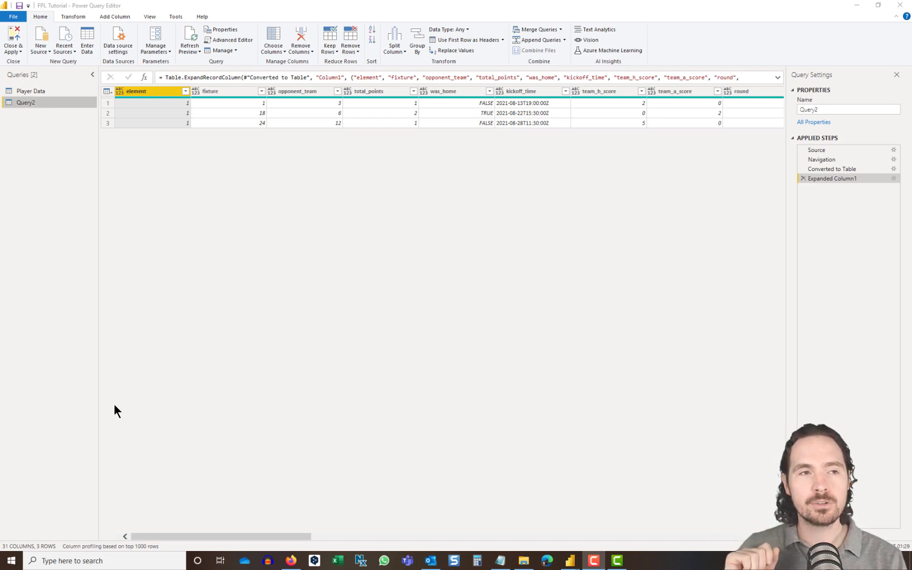
left_click(234, 39)
left_click(235, 39)
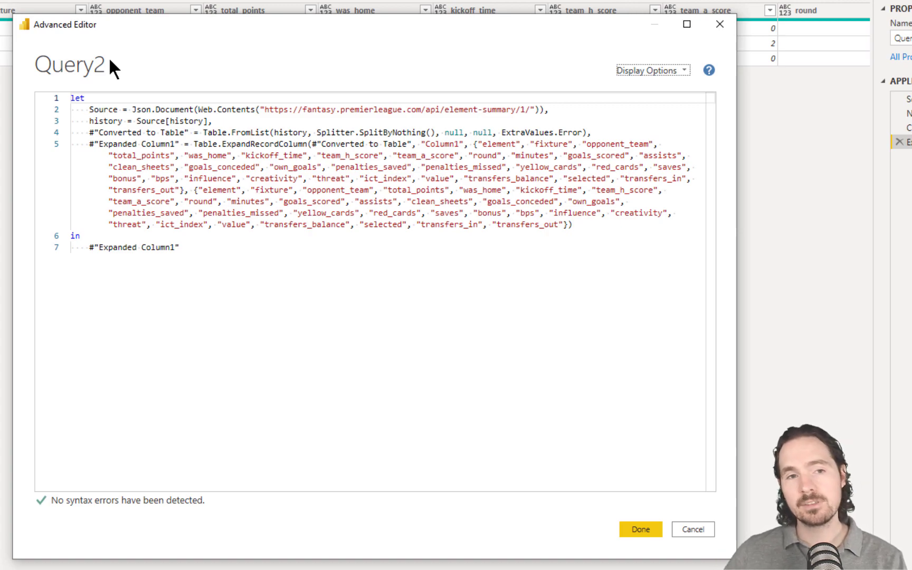
left_click(323, 255)
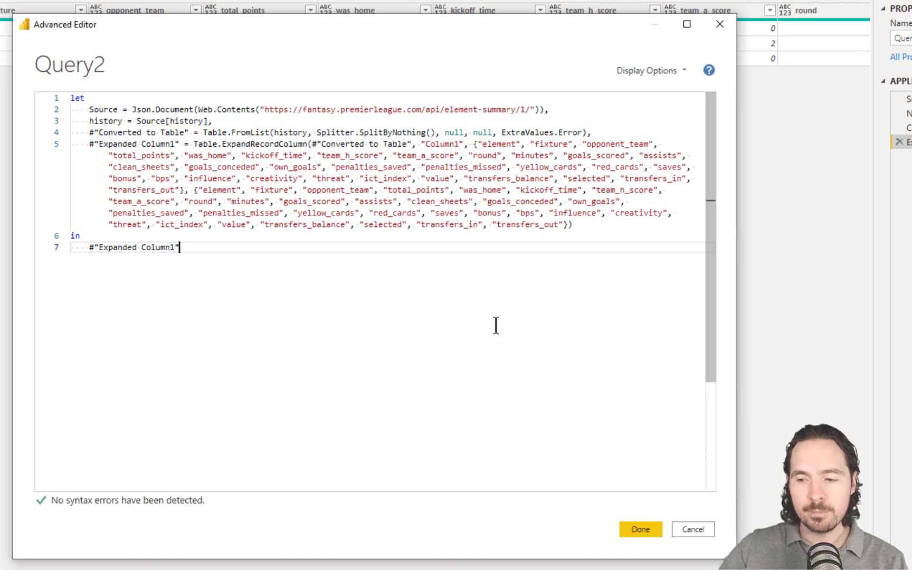
key("ctrl+a")
key("ctrl+v")
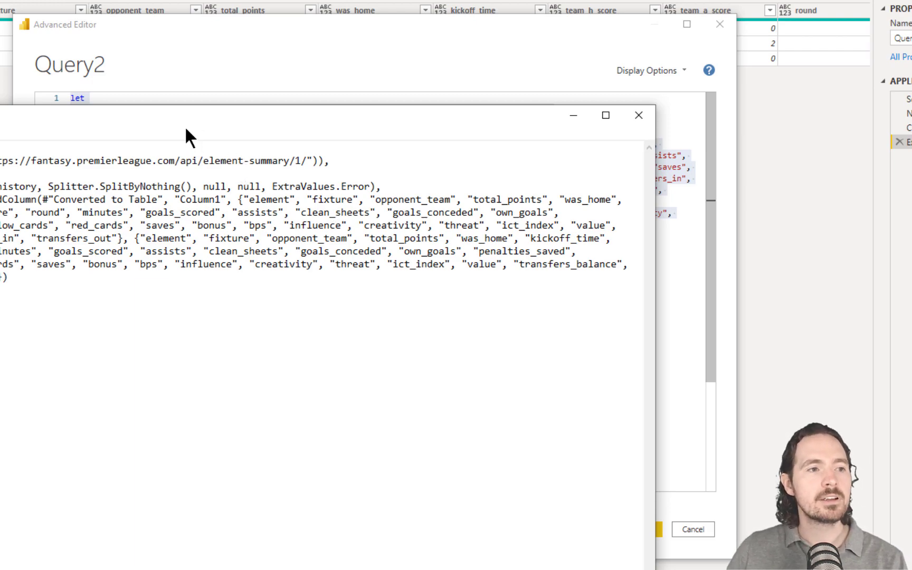
left_click_drag(179, 131, 0, 131)
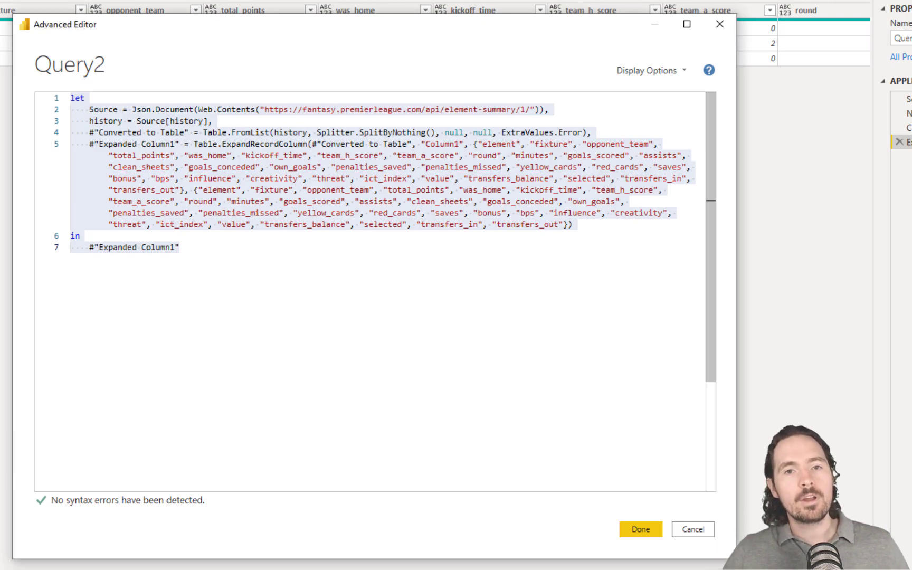
- Insert seven blank lines after the Source line in Query2's M code
left_click(593, 117)
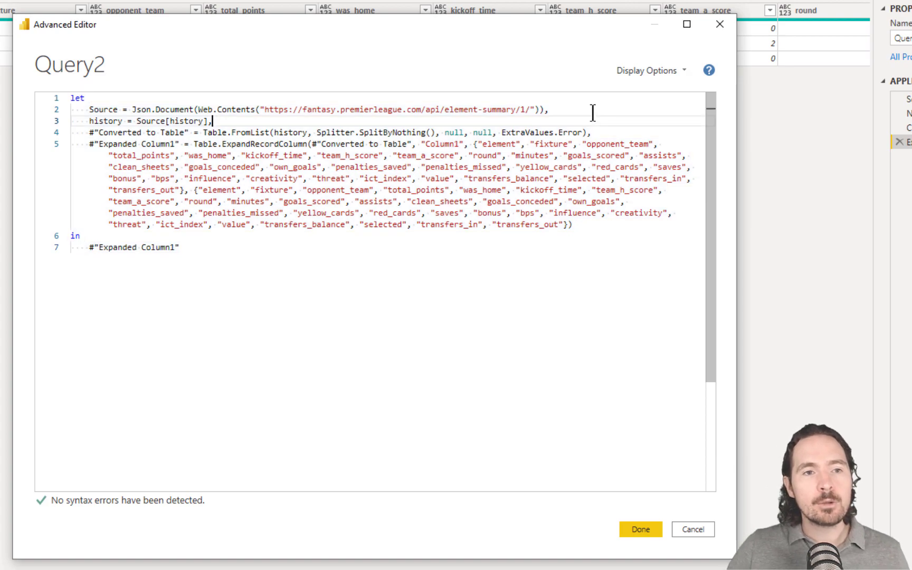
left_click(593, 112)
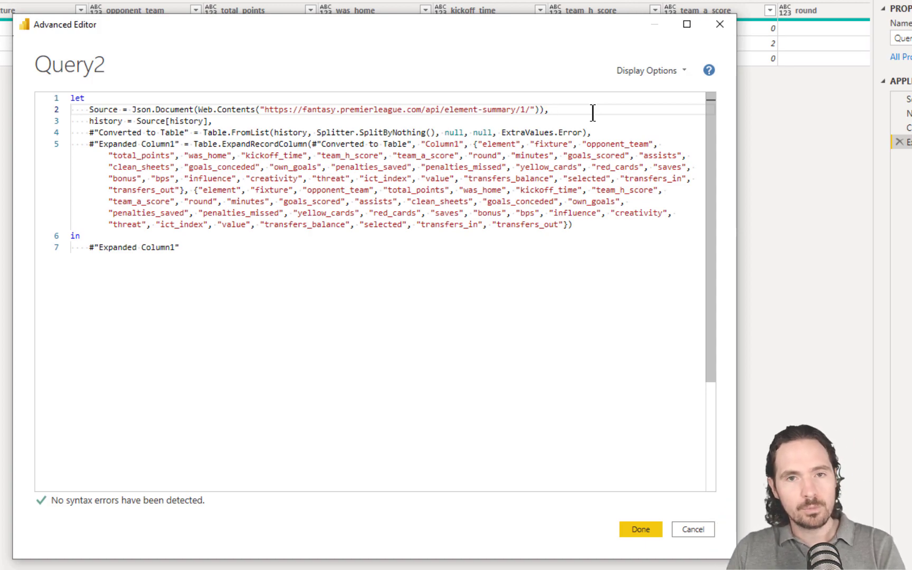
key("Return")
key("Return")
key("Return")
key("Return")
key("Return")
key("Return")
key("Return")
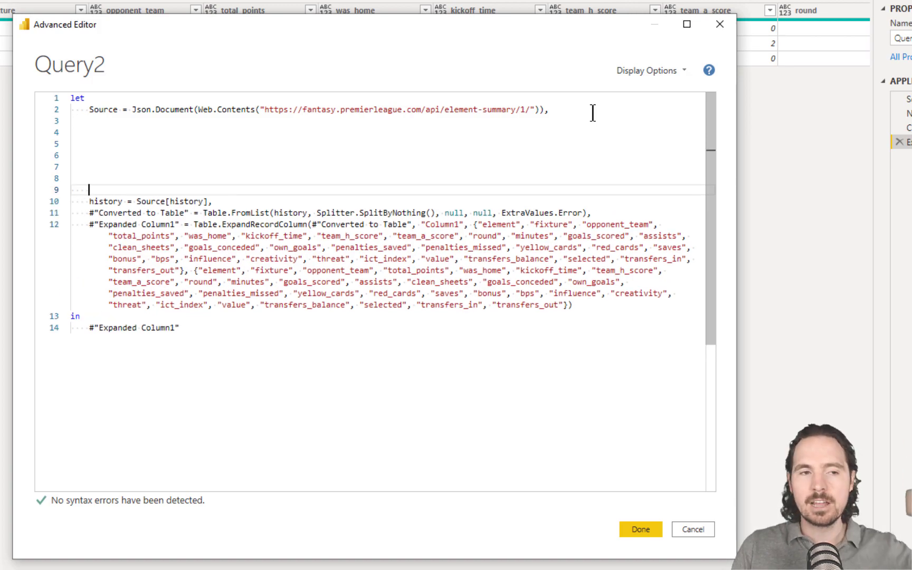
- Insert two more blank lines between the Source and history lines of Query2's M code
key("Return")
key("Return")
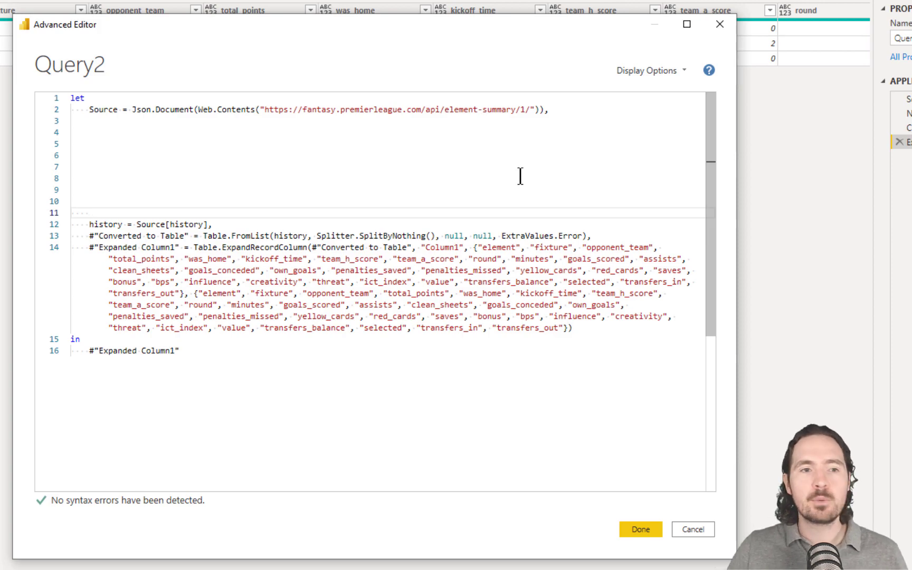
left_click_drag(154, 175, 458, 377)
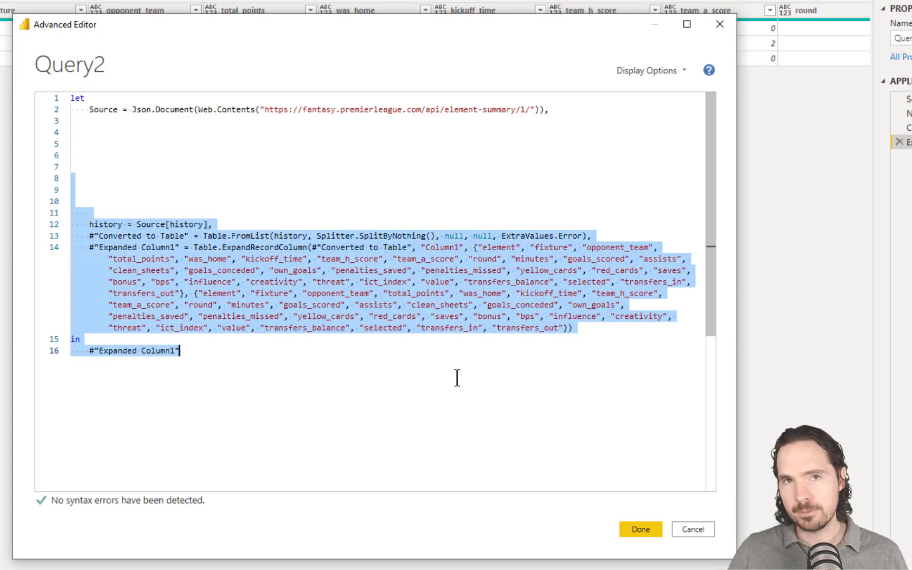
left_click(457, 377)
left_click_drag(125, 193, 387, 354)
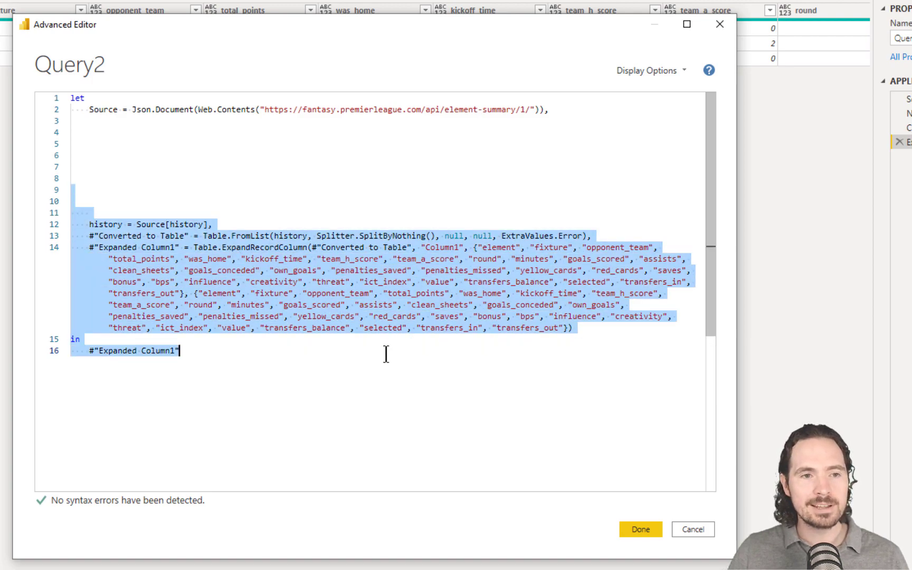
left_click(352, 202)
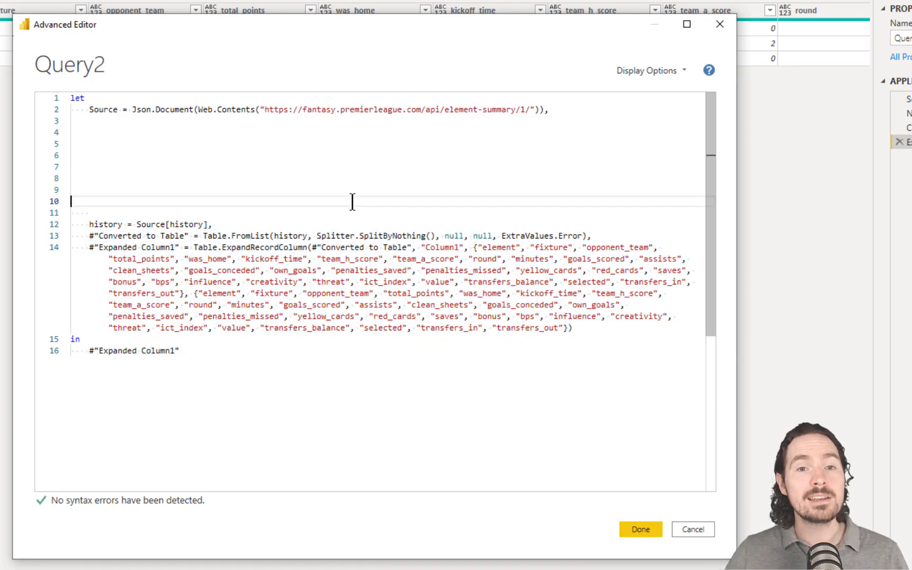
left_click_drag(561, 109, 526, 110)
left_click(48, 91, "shift")
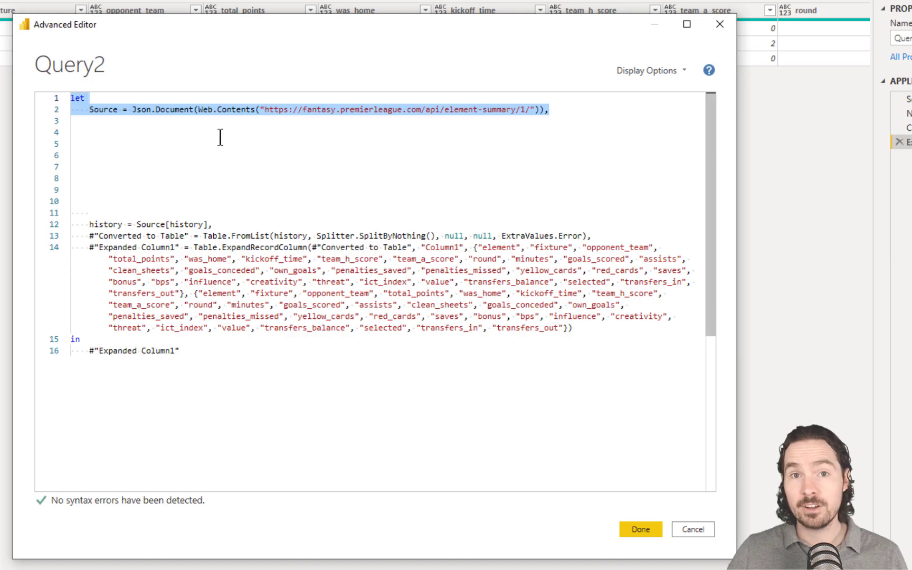
left_click(260, 167)
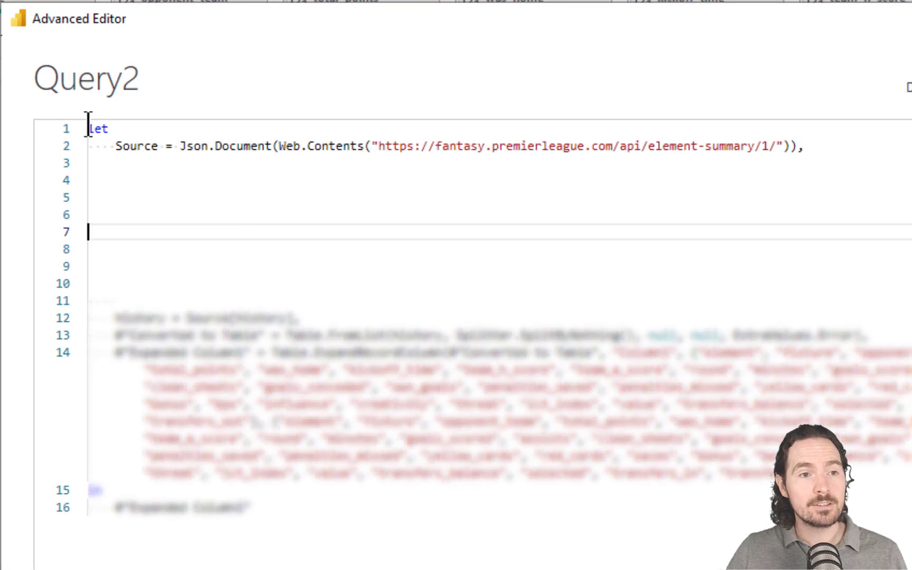
left_click(763, 147)
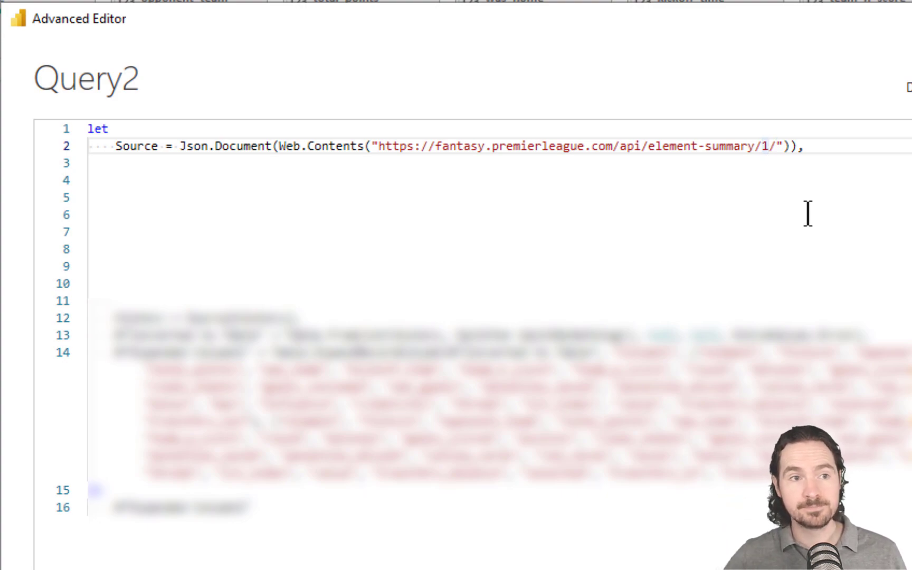
- Add the function header "(player as text) as table=>" above the let line, separated from it by one blank line
left_click(86, 129)
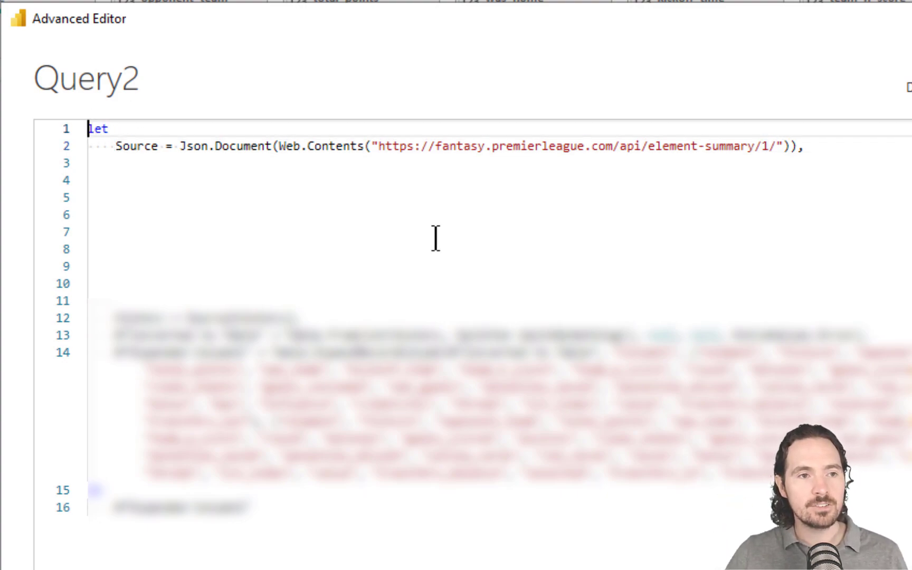
key("Return")
key("Return")
key("Up")
key("Up")
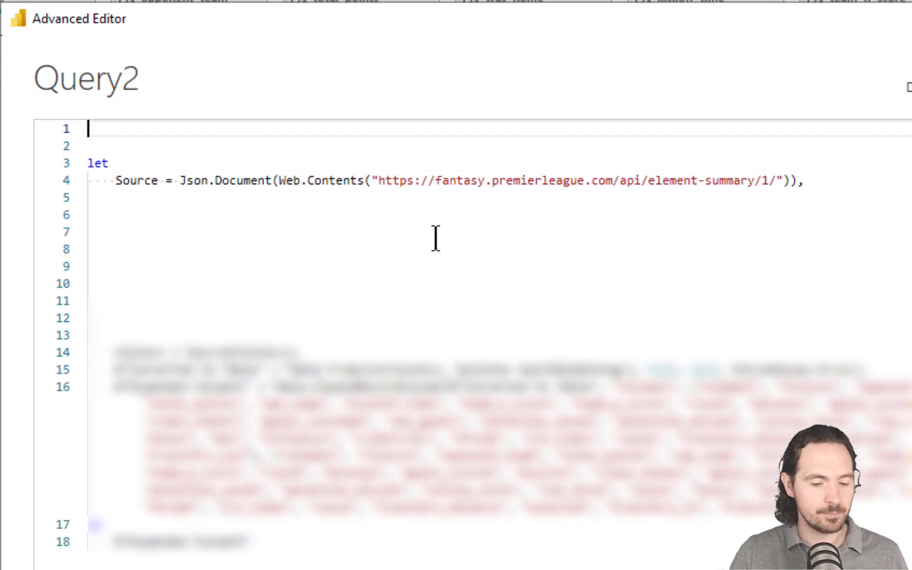
type("(player a")
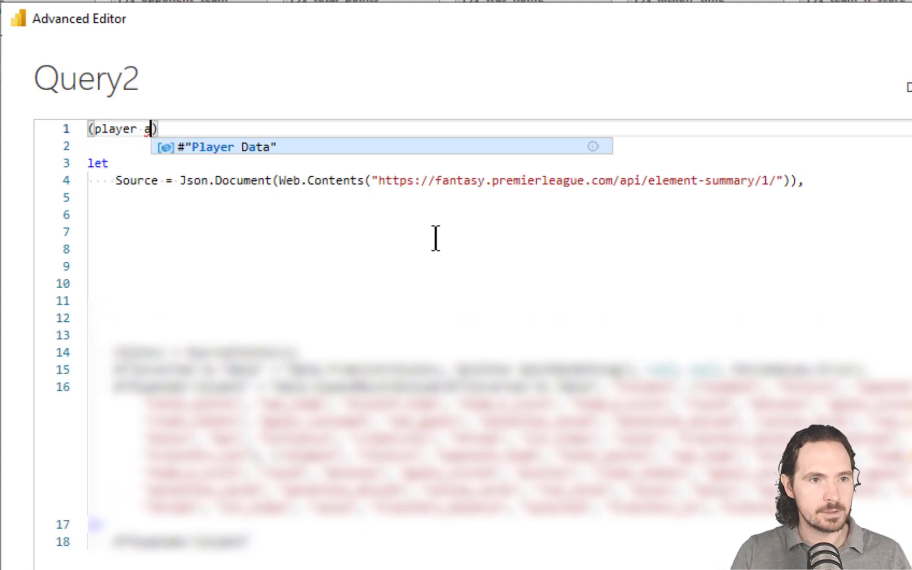
type("s text")
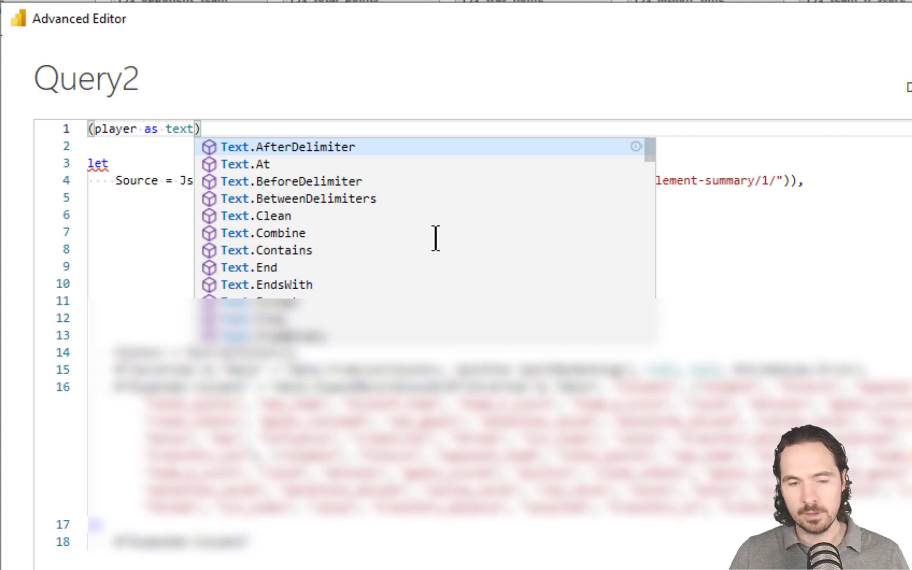
type(") as t")
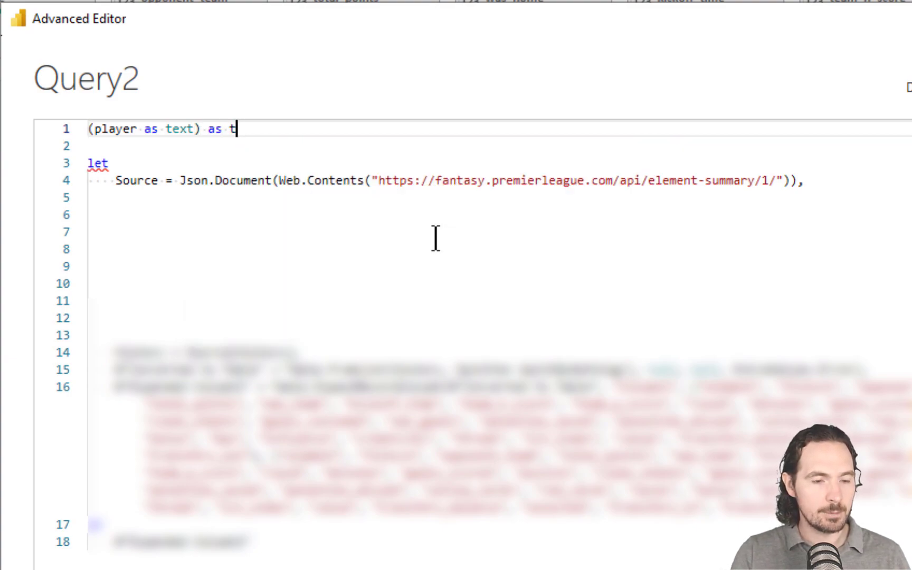
type("abl")
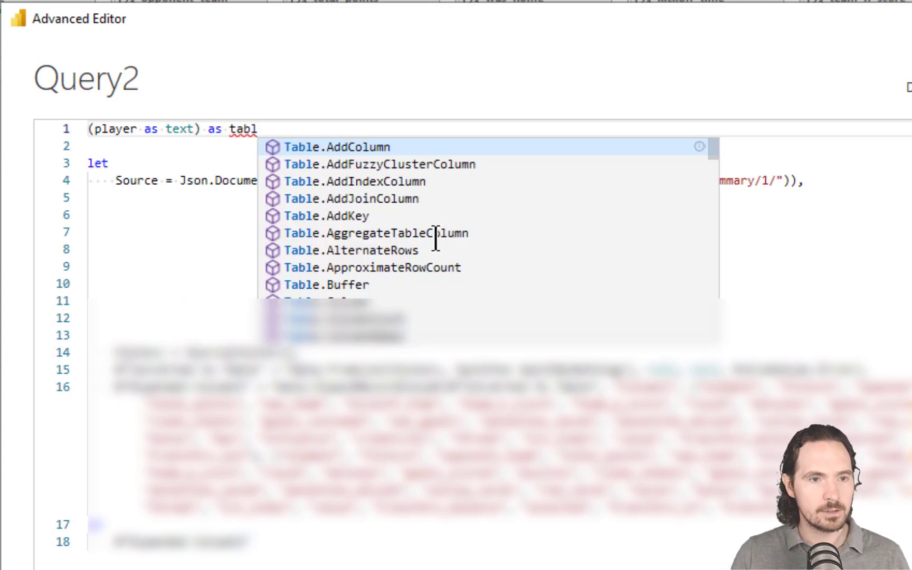
type("e")
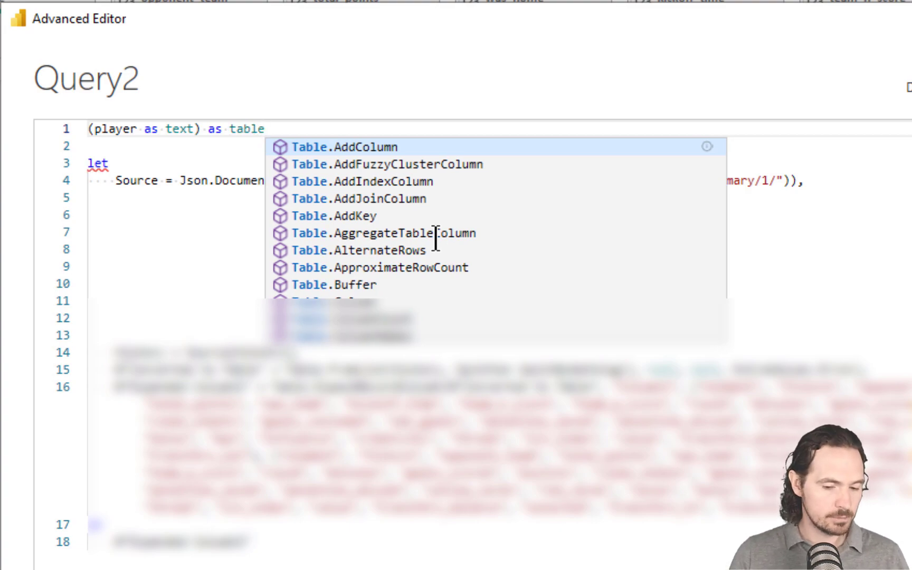
type("=Y")
key("BackSpace")
key("BackSpace")
type("=>")
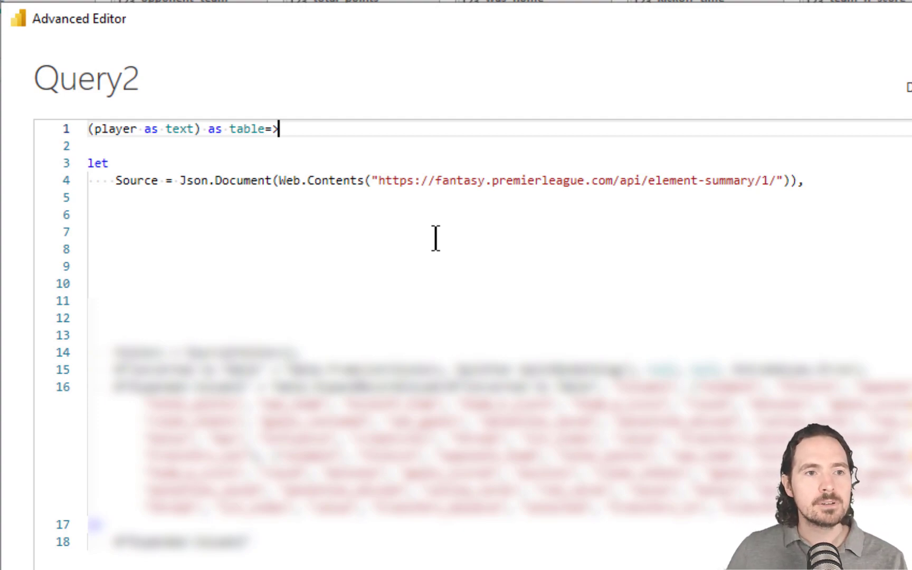
left_click(760, 170)
left_click(765, 217)
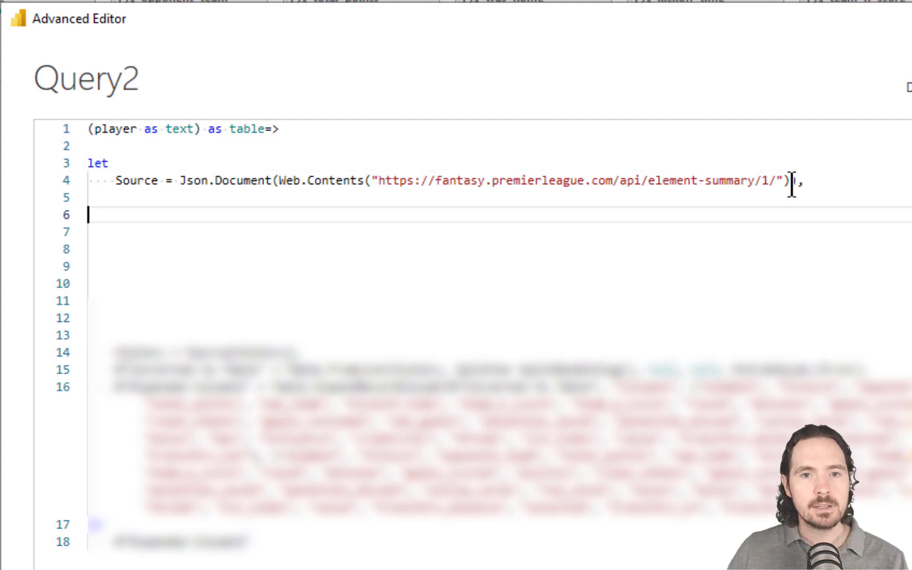
double_click(765, 181)
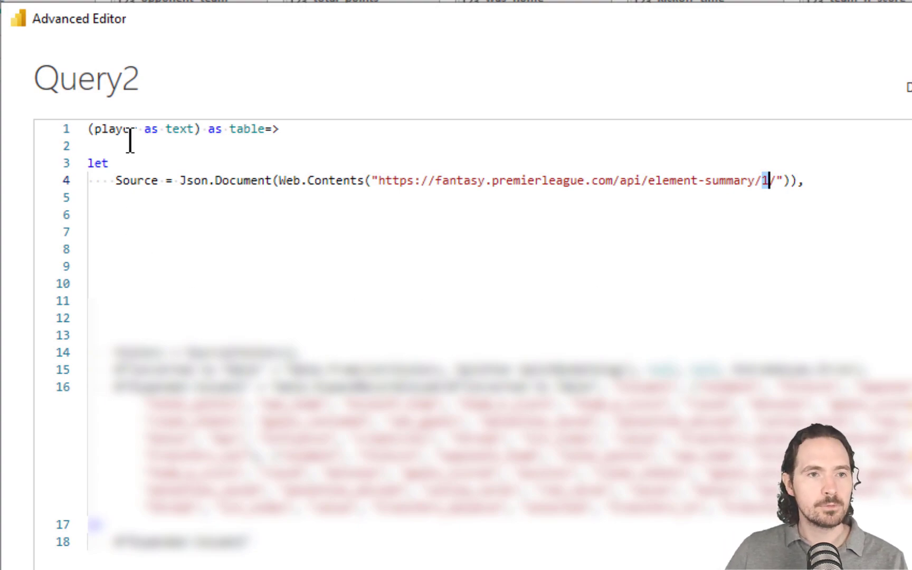
left_click(616, 180)
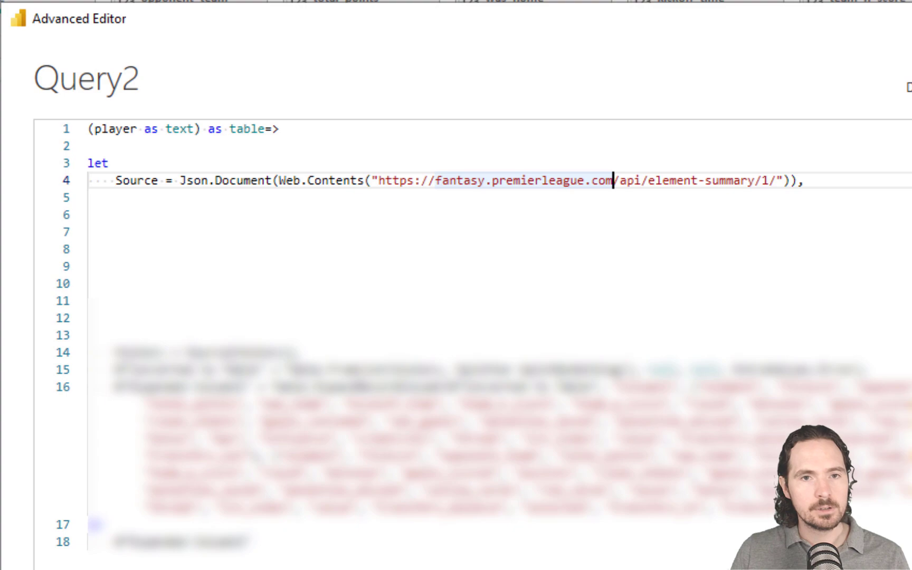
type("\"")
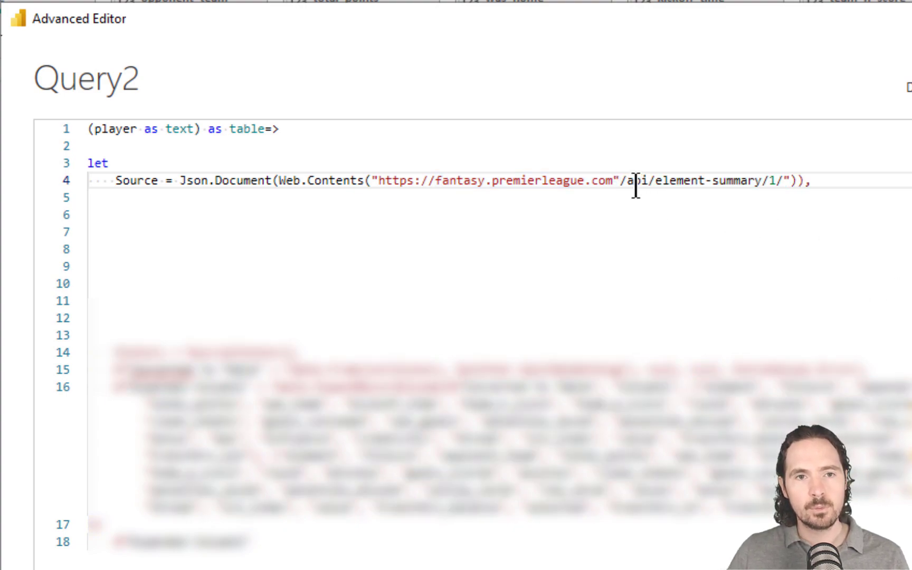
left_click_drag(619, 180, 371, 180)
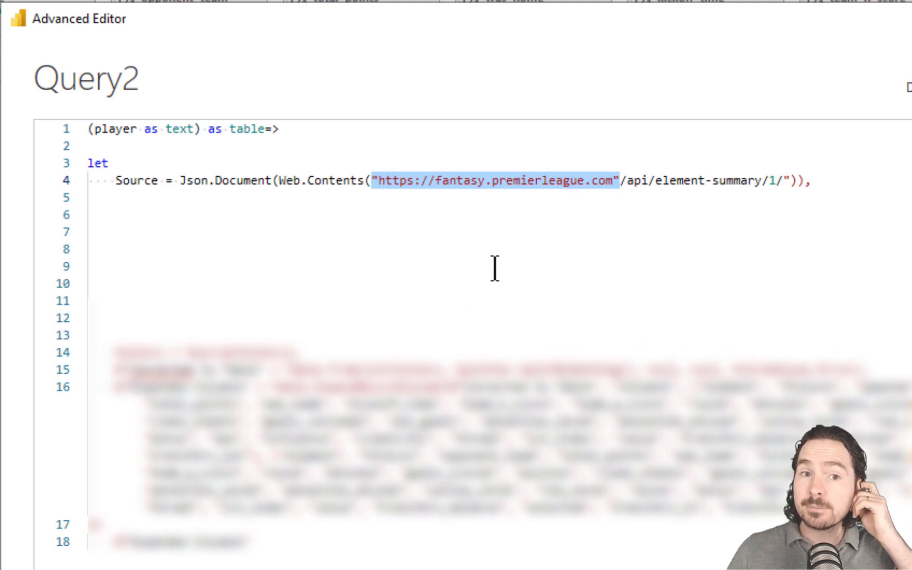
left_click(514, 254)
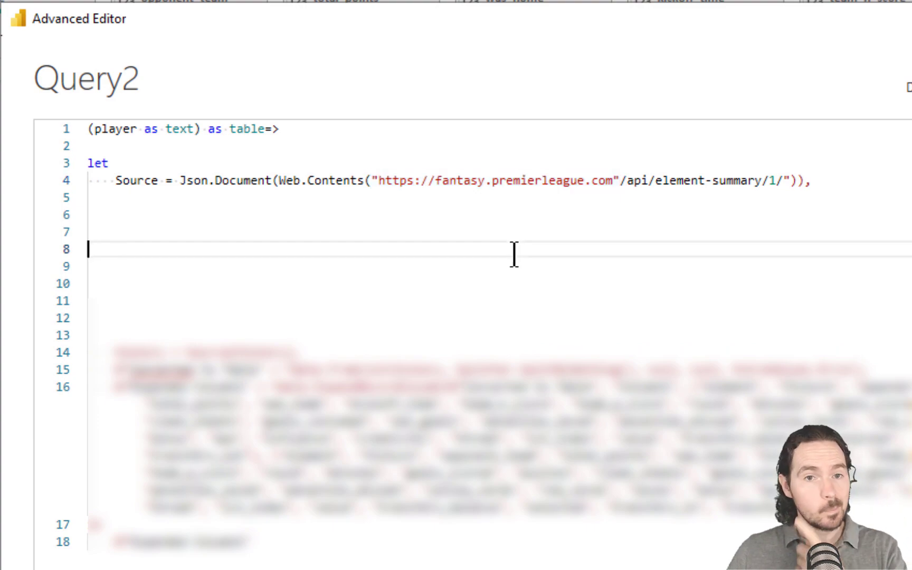
left_click(620, 180)
key("Return")
key("Return")
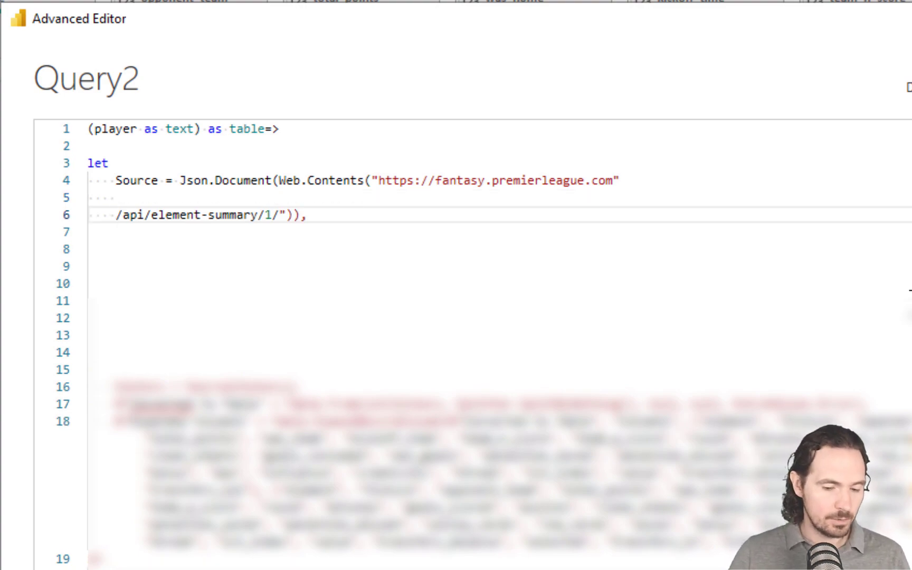
- Prefix the /api/element-summary/1/ part with [RelativePath =" and add a comma after the base URL string
type("[Re")
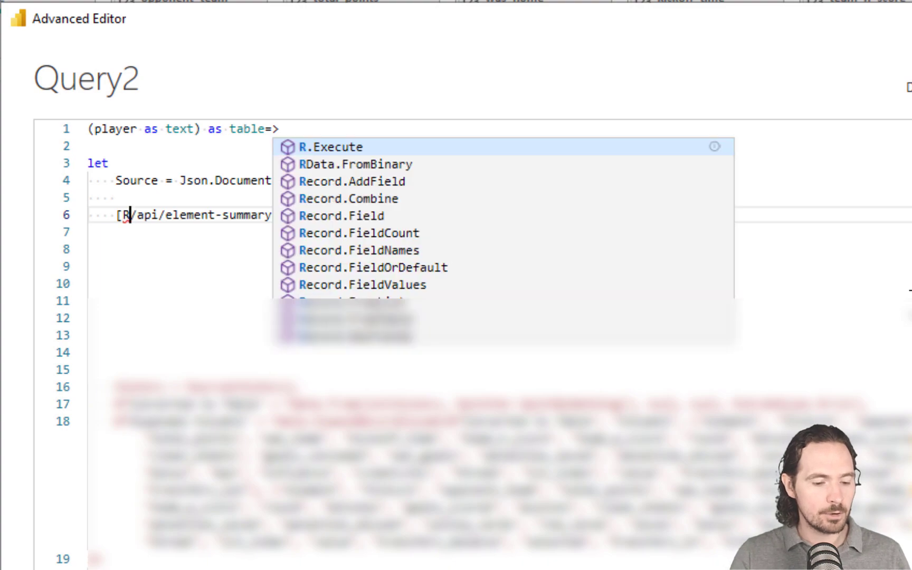
type("lative")
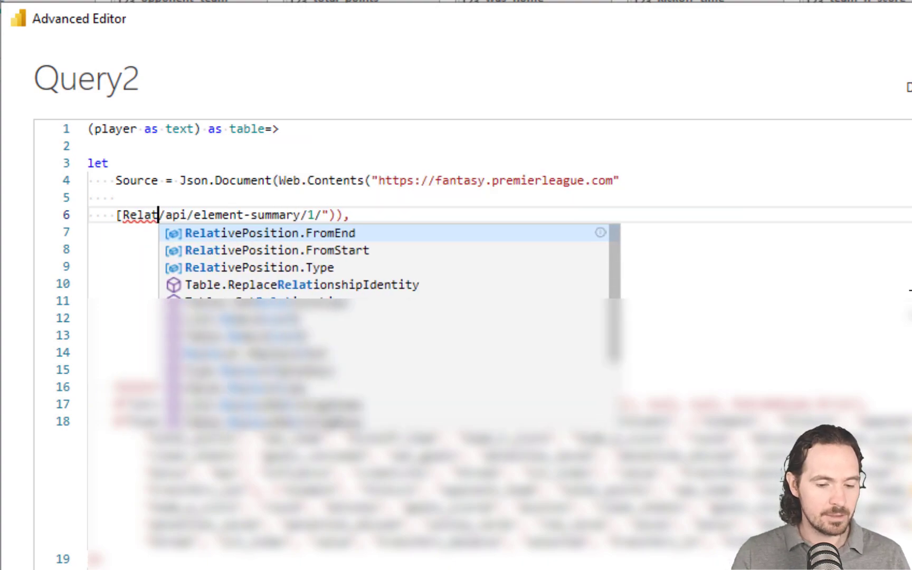
type("Path")
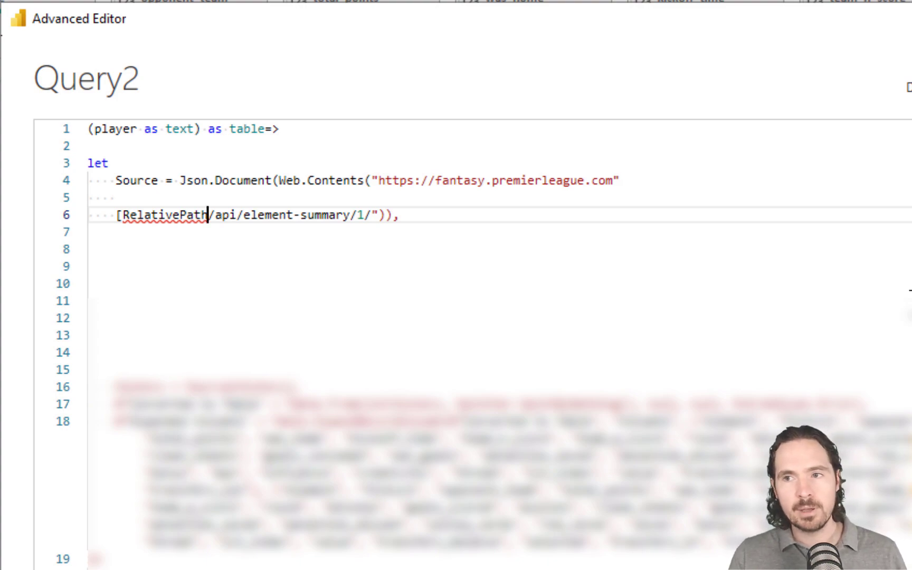
type("=\"")
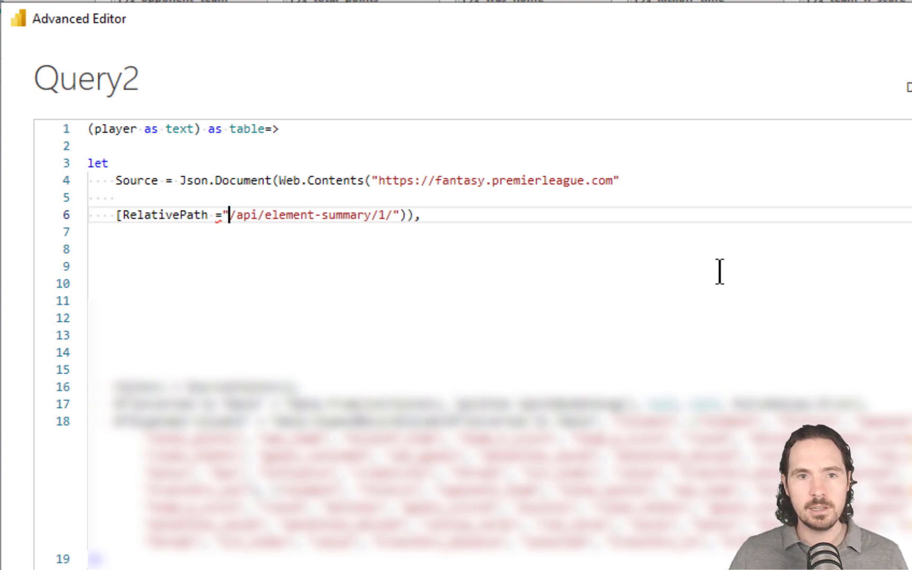
left_click(653, 186)
type(",")
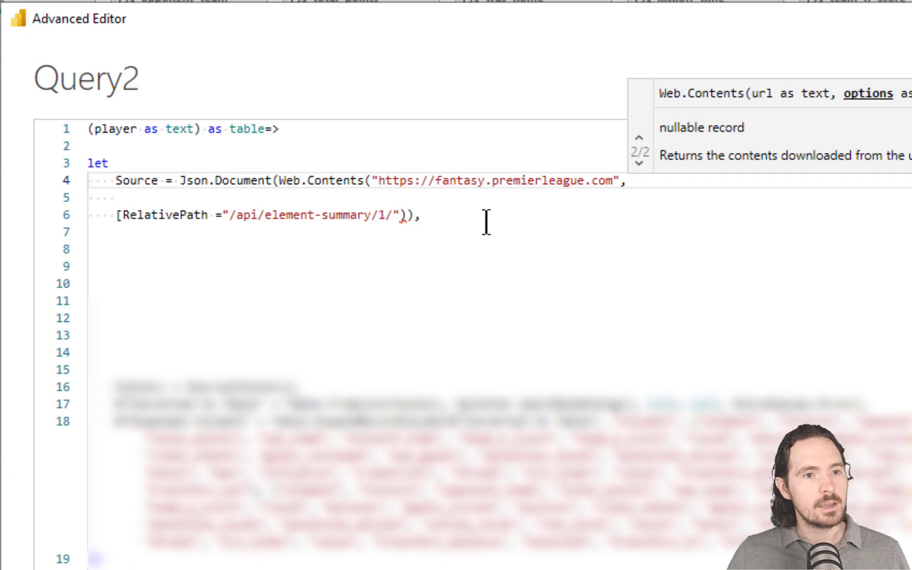
left_click(480, 221)
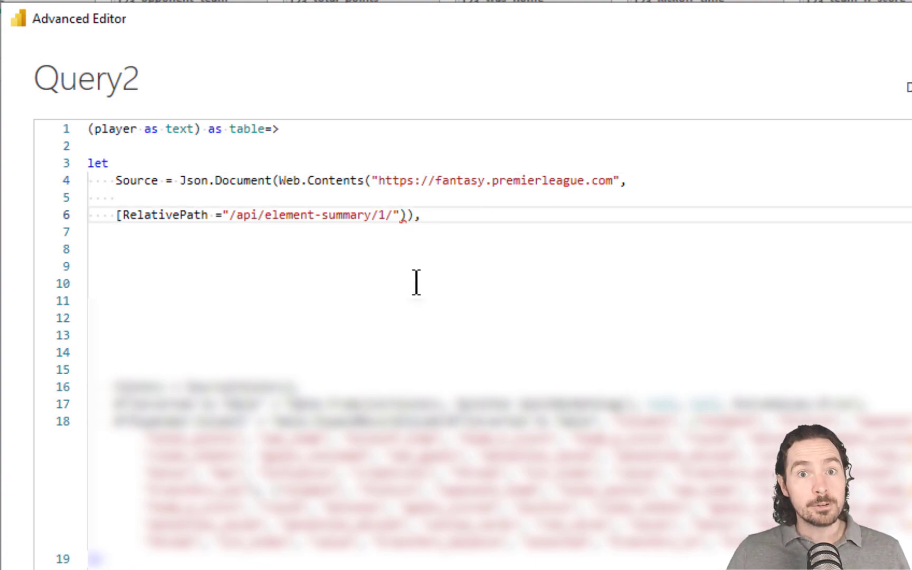
- Replace the hard-coded 1 in the relative path with the parameter, giving "/api/element-summary/"&(player)&"/"
left_click(379, 215)
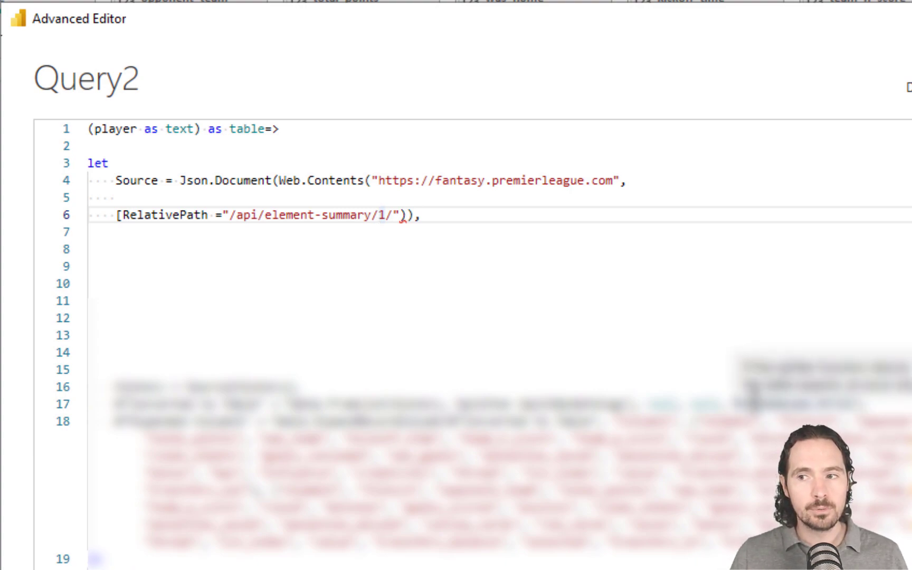
type("\"")
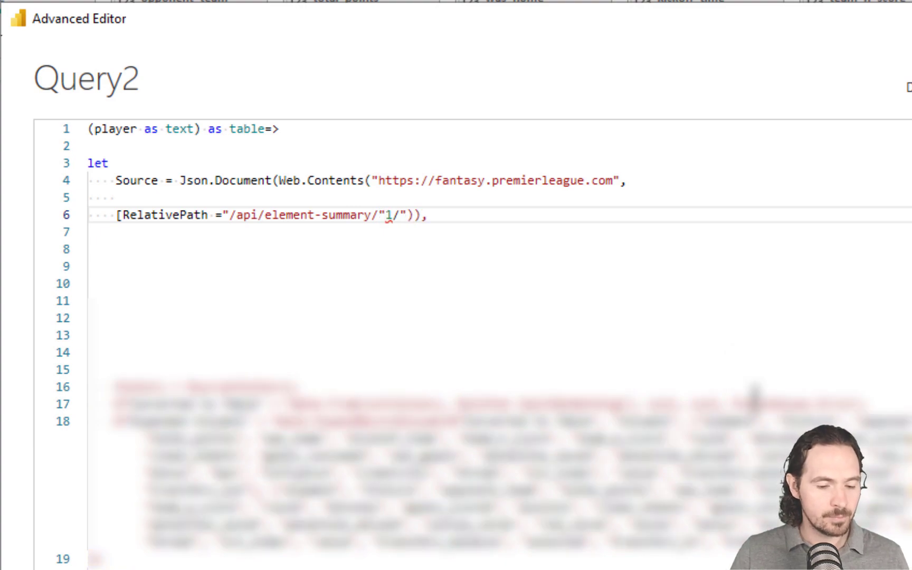
key("Delete")
type("&(play")
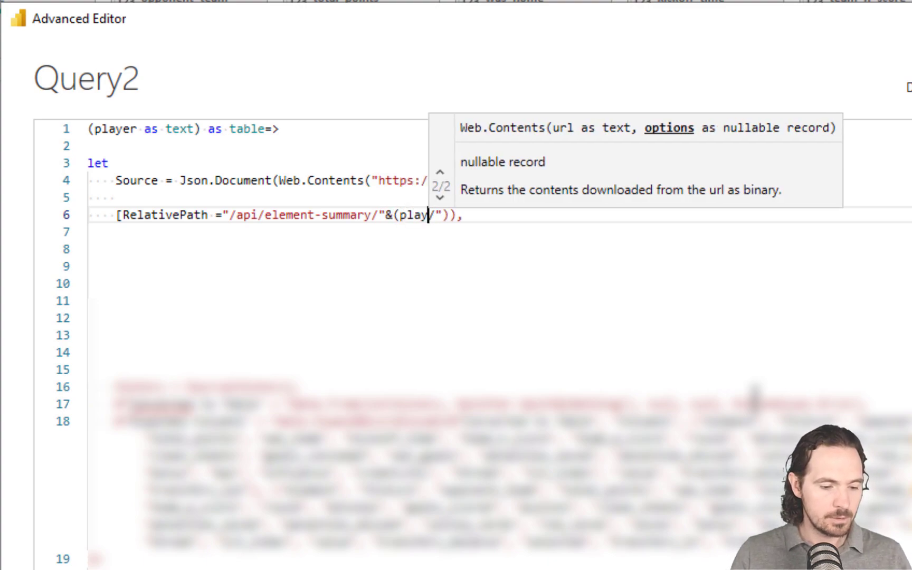
type("er)")
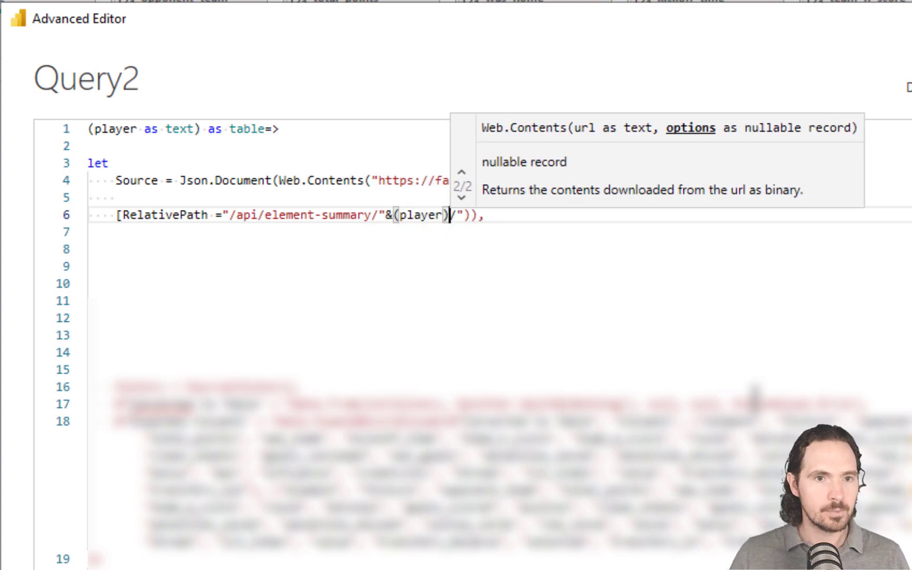
type("&\"")
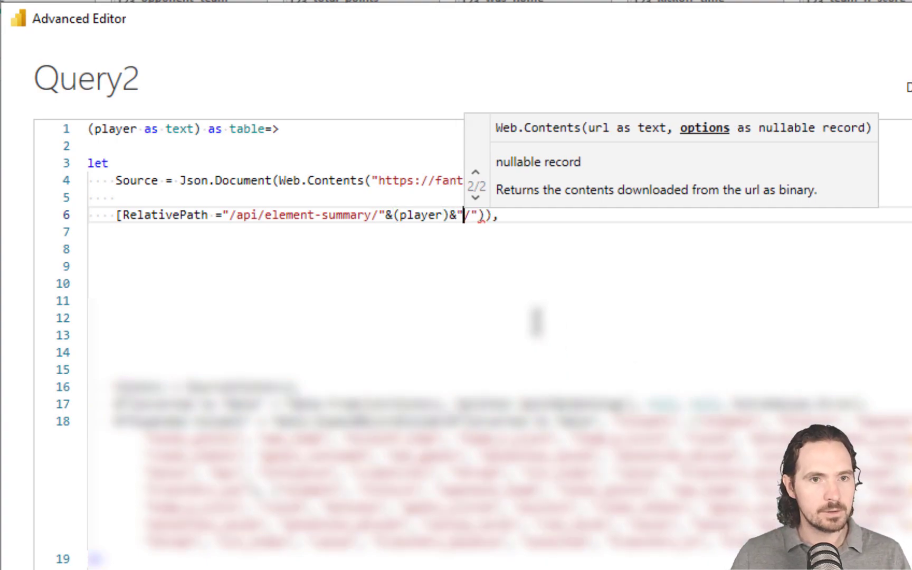
- Close the RelativePath record in the Source step with a square bracket after the final "/" string
left_click(450, 214)
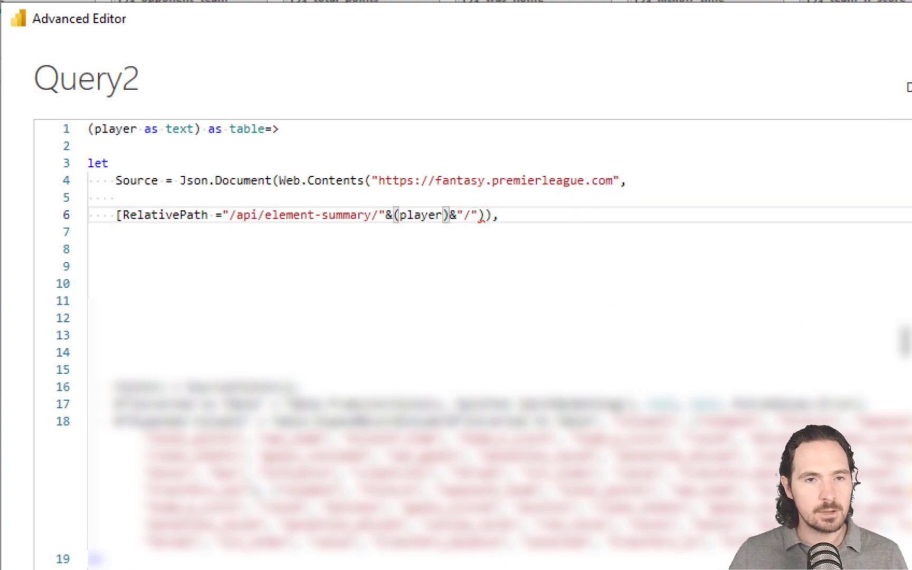
key("Right")
key("Right")
key("Right")
key("Right")
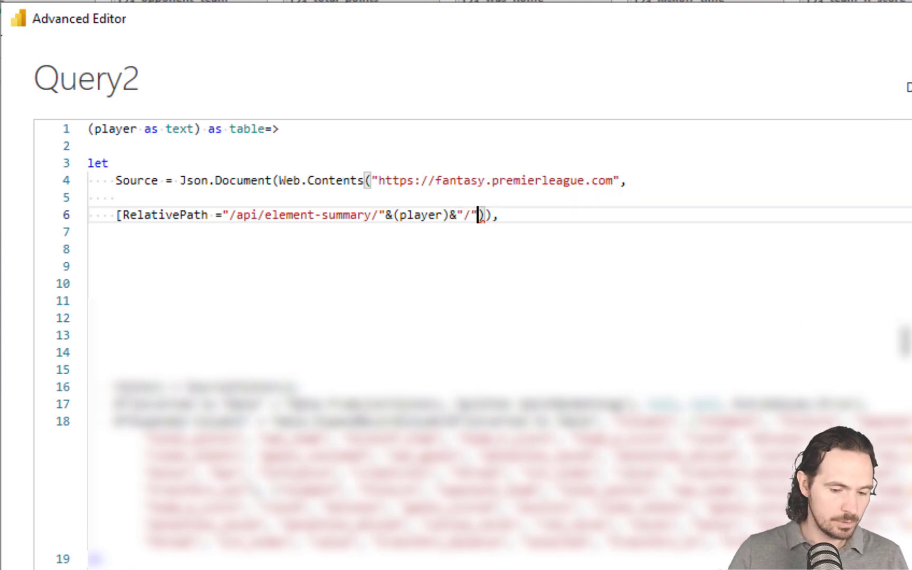
type("]")
key("End")
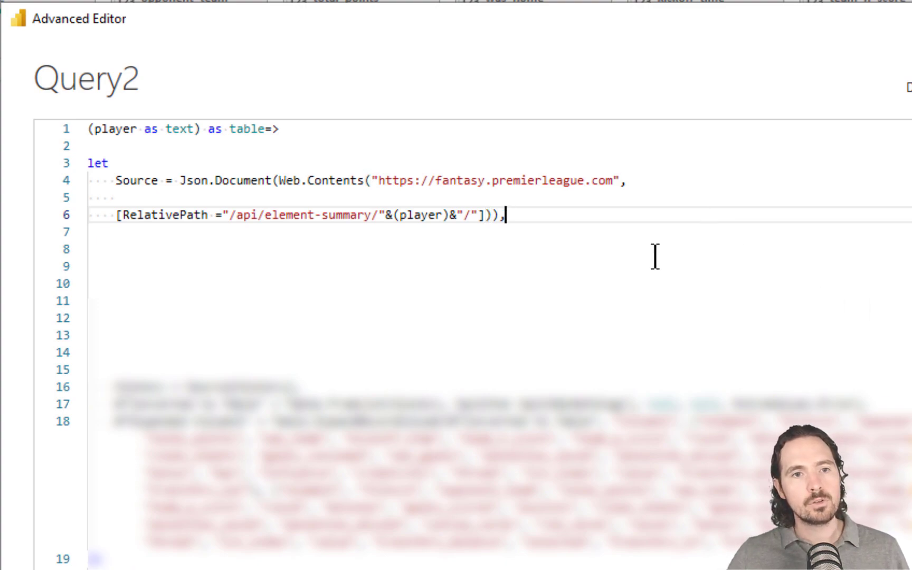
- Review the Source step's base URL, relative path, player parameter and closing brackets against the function header
left_click(650, 255)
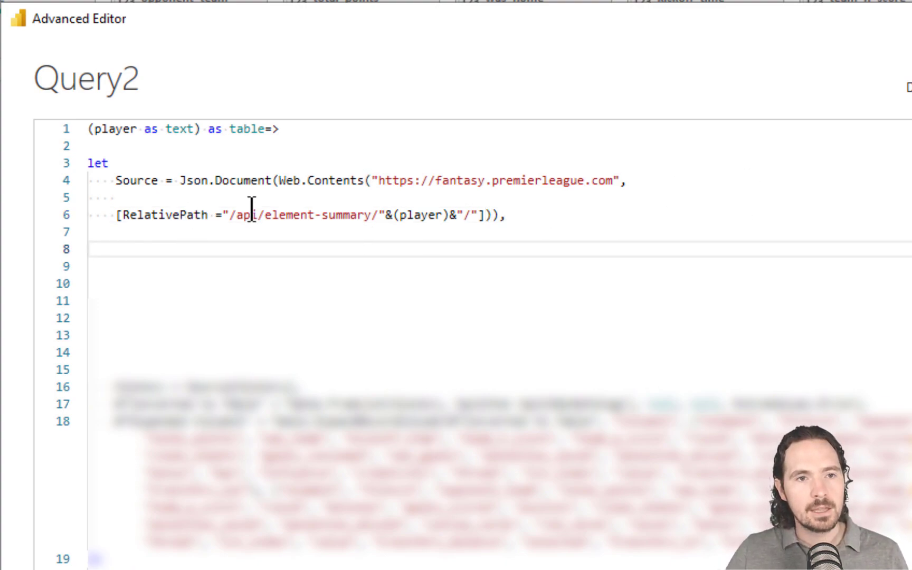
left_click_drag(371, 180, 619, 180)
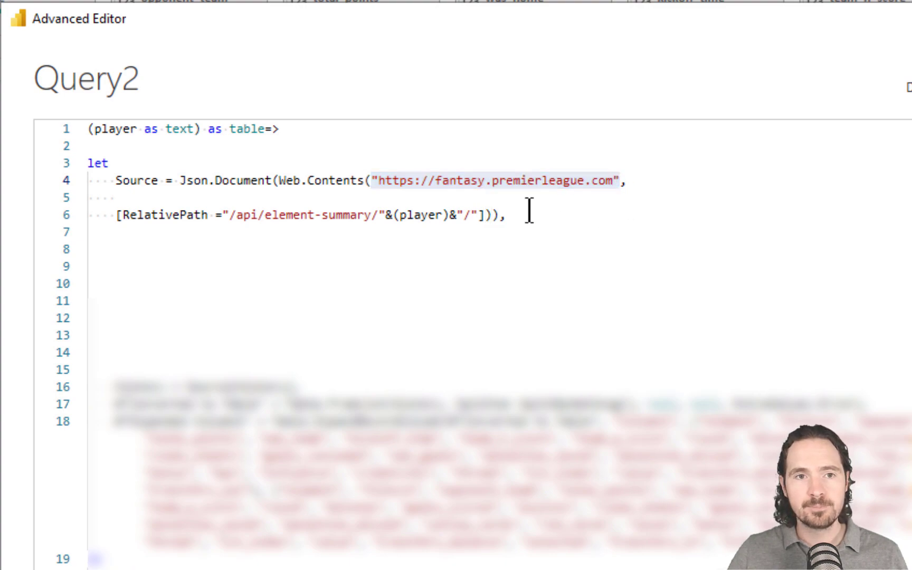
left_click(420, 180)
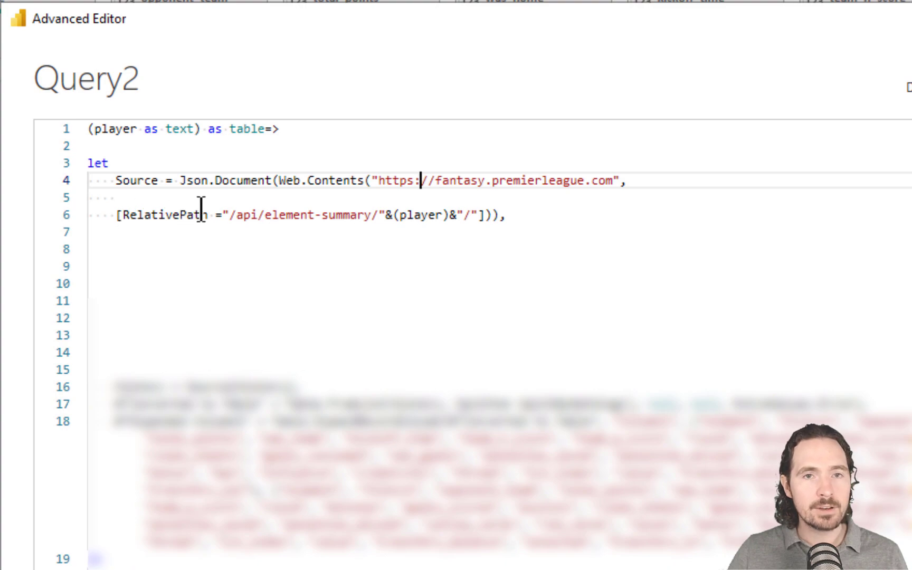
left_click_drag(222, 214, 440, 214)
left_click(413, 244)
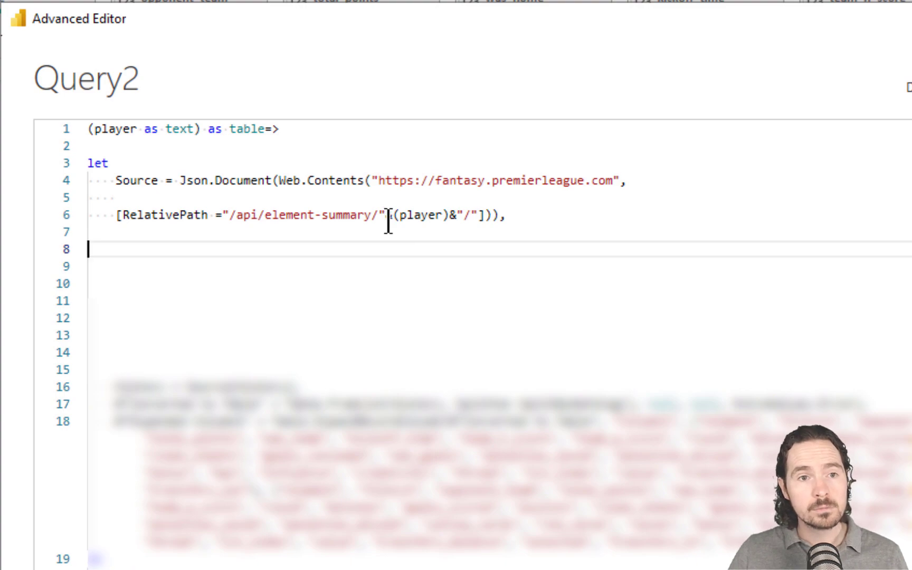
left_click_drag(229, 215, 385, 215)
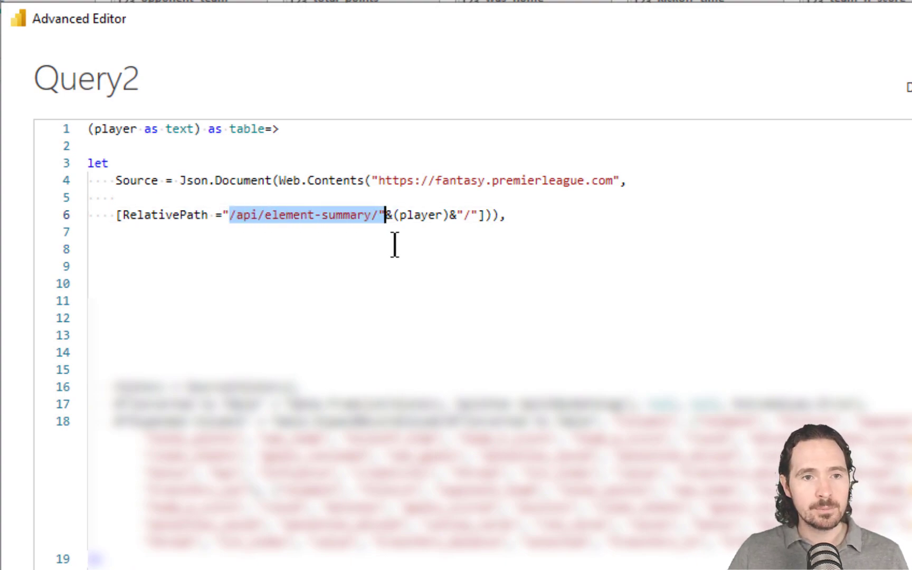
double_click(130, 132)
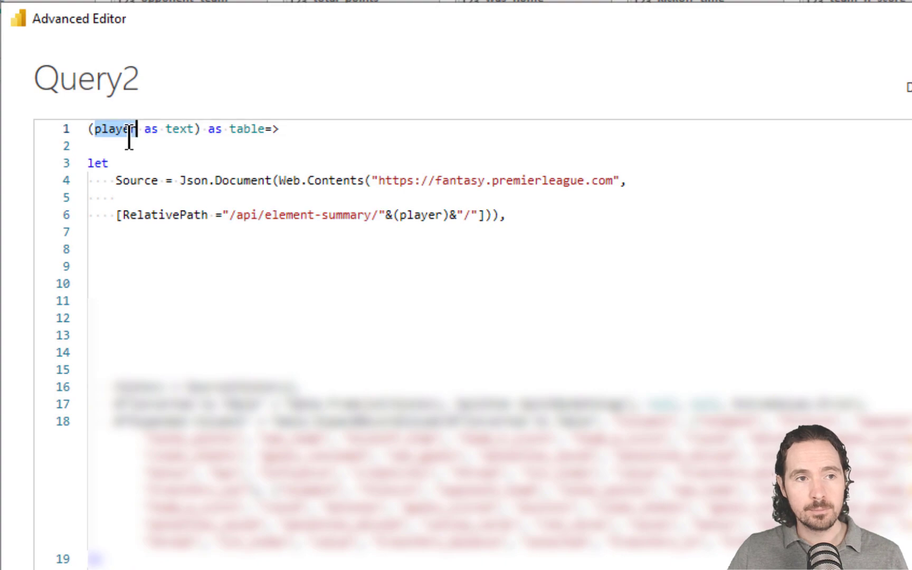
left_click(384, 232)
left_click(452, 215)
left_click_drag(455, 214, 476, 215)
left_click(458, 231)
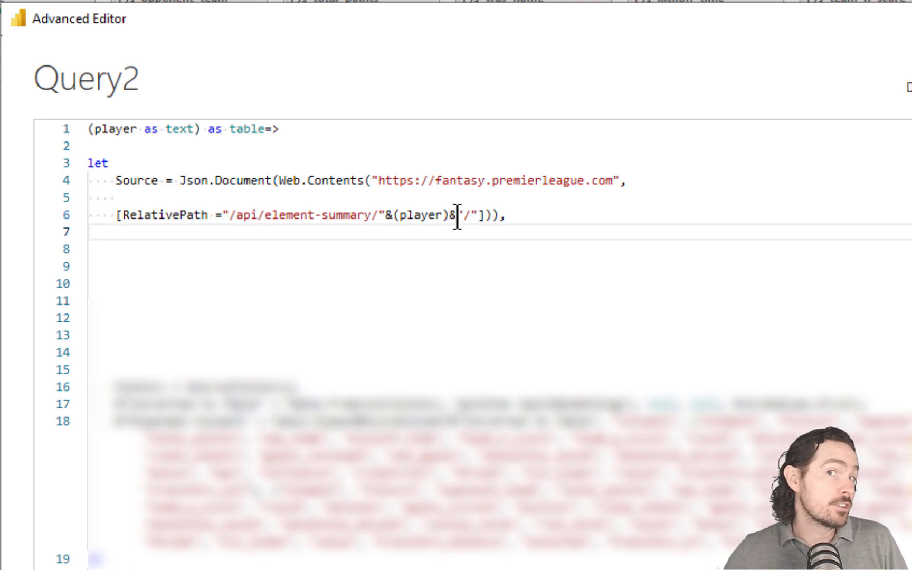
left_click(485, 215)
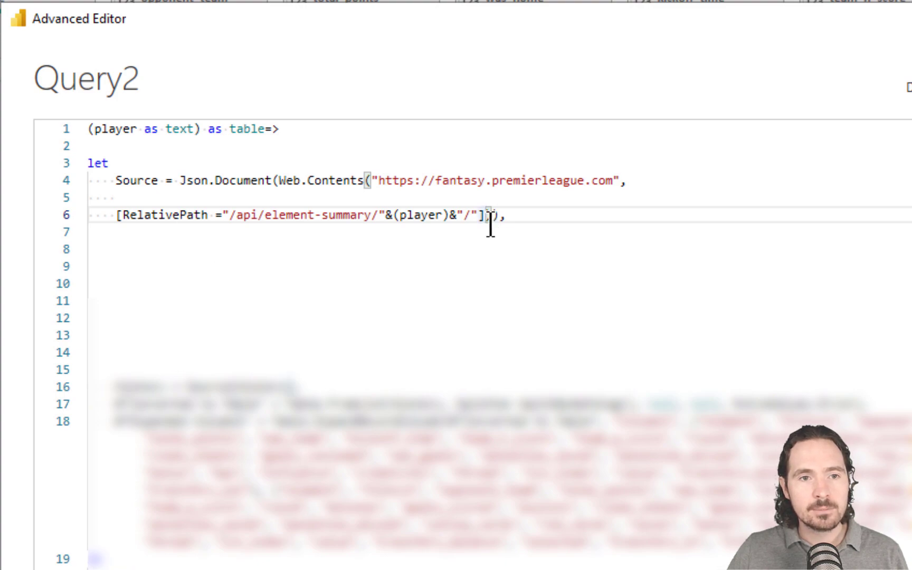
key("BackSpace")
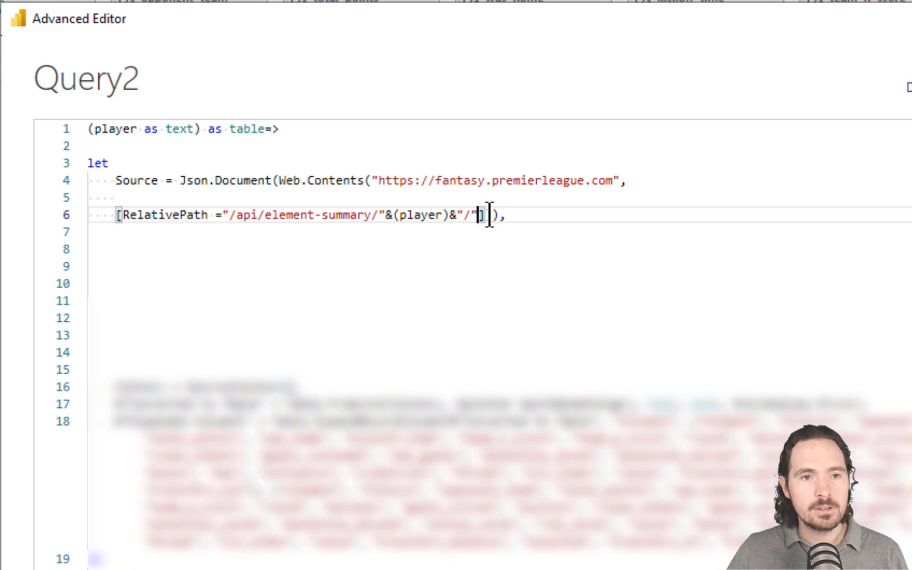
key("Right")
key("Right")
key("Right")
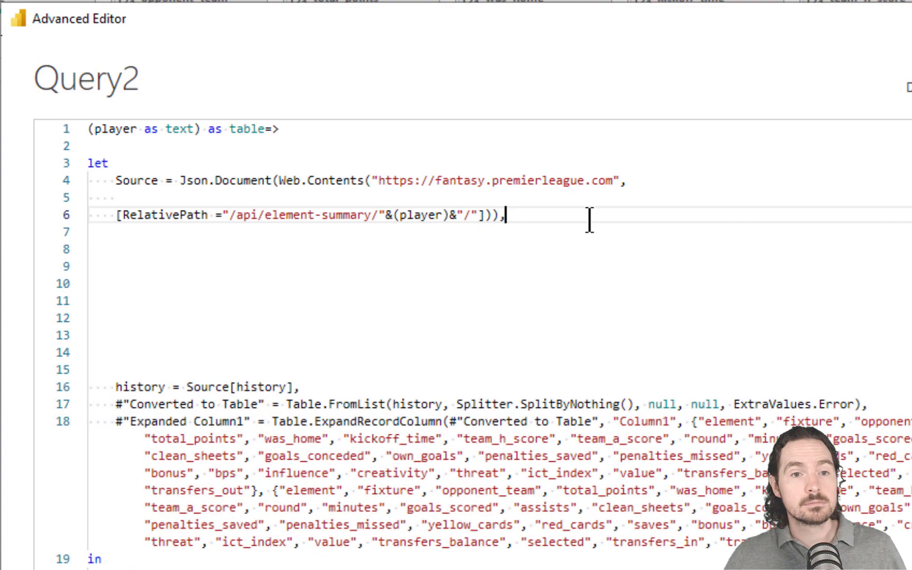
- Remove five surplus blank lines above the history step and apply the edited code to the query
left_click(273, 331)
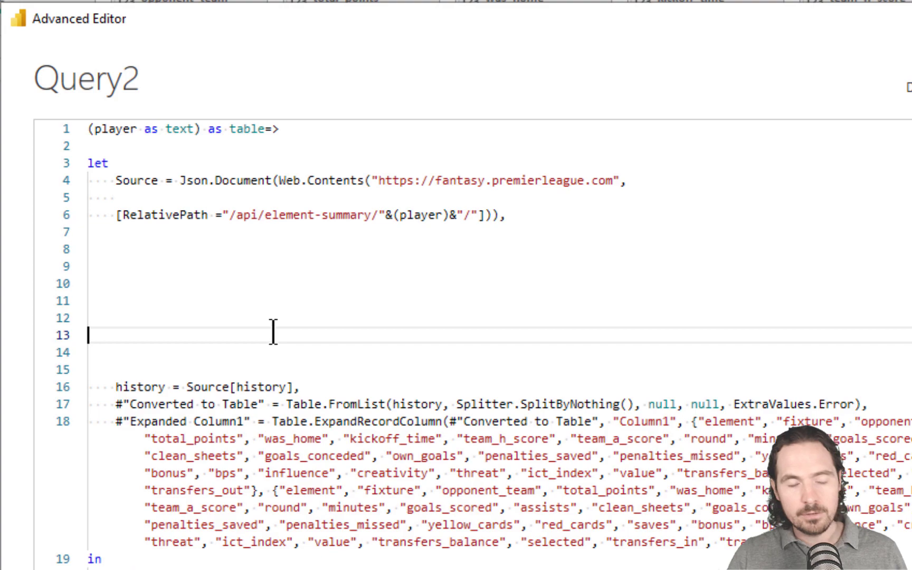
key("BackSpace")
key("BackSpace")
key("BackSpace")
key("BackSpace")
key("BackSpace")
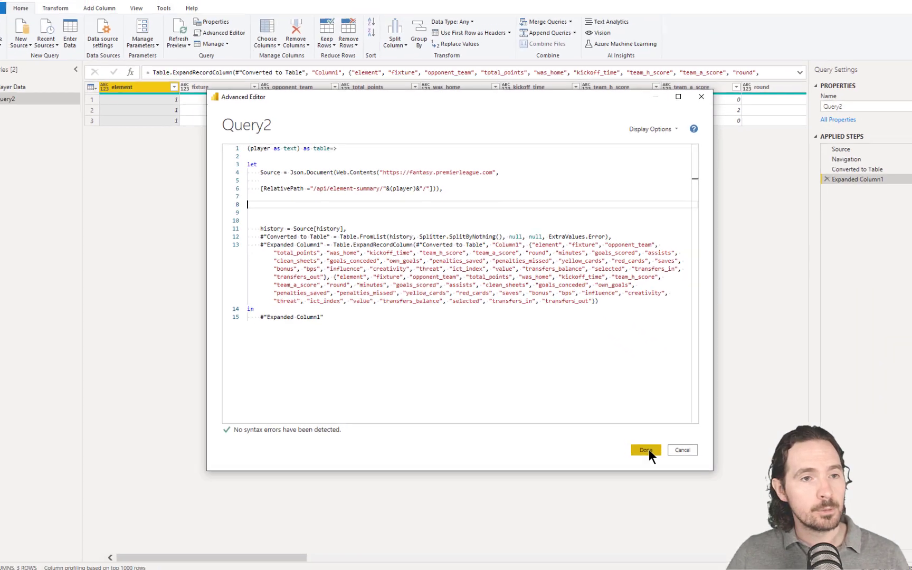
left_click(633, 434)
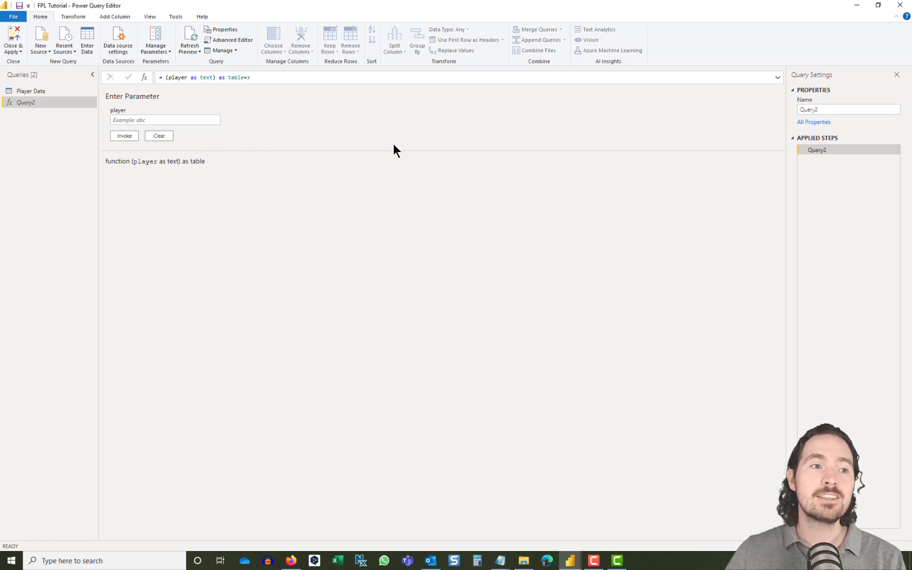
- Test the Query2 function by invoking it with player 1 and again with player 2
left_click(148, 119)
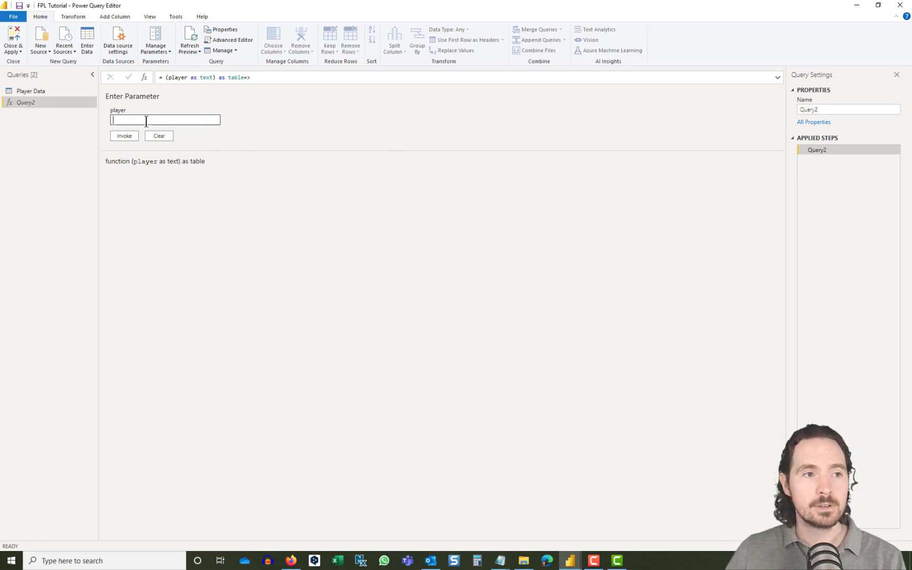
left_click(126, 138)
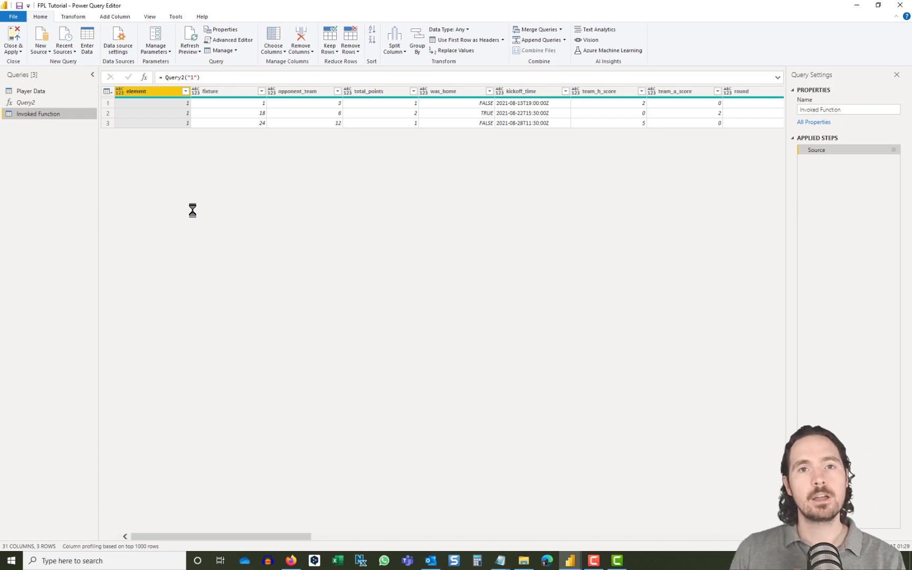
left_click(37, 101)
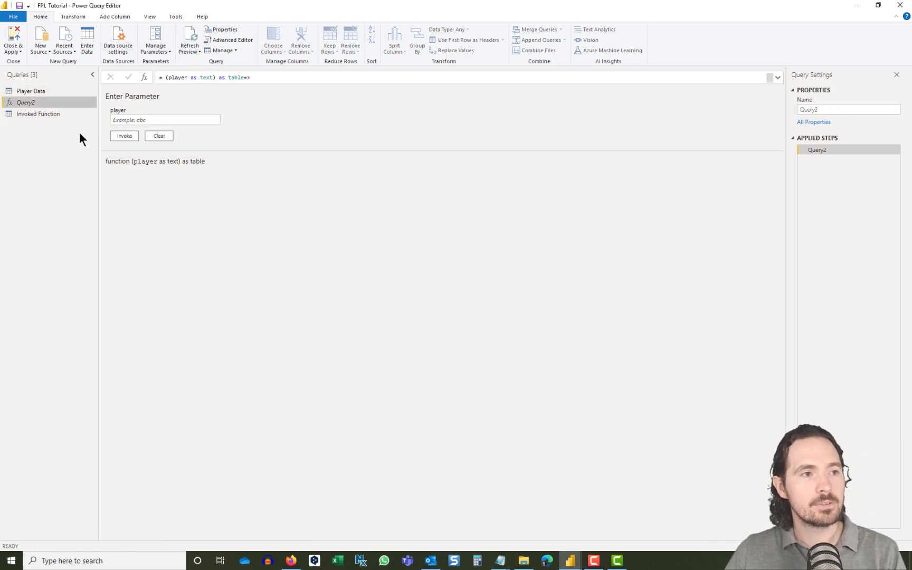
left_click(57, 114)
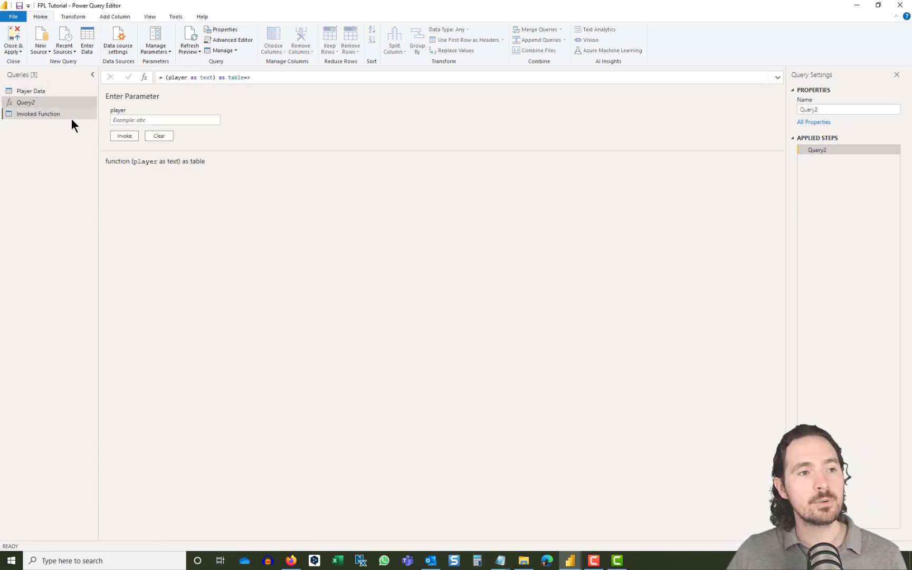
left_click(49, 102)
left_click(148, 121)
type("2")
left_click(120, 137)
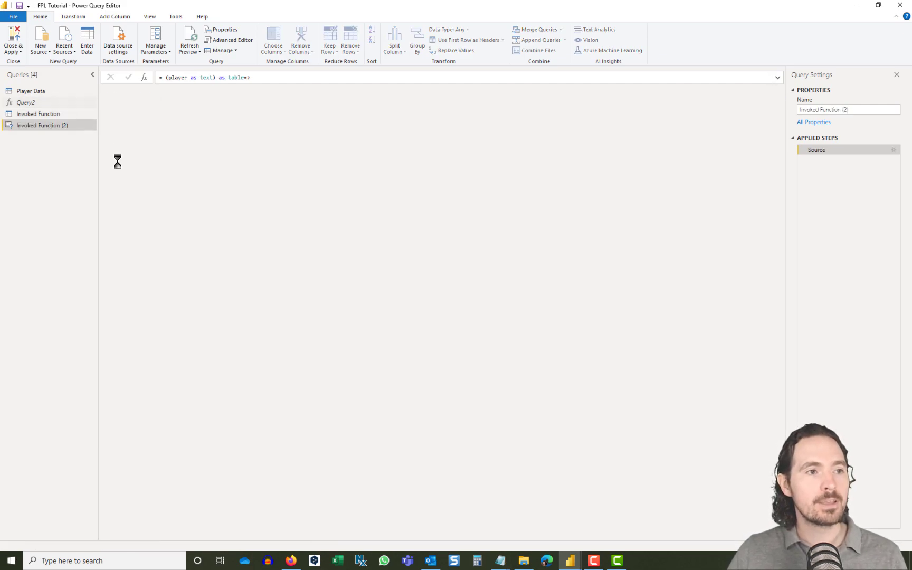
- Delete both invoked function queries, leaving only Player Data and Query2
left_click(68, 114)
left_click(69, 125)
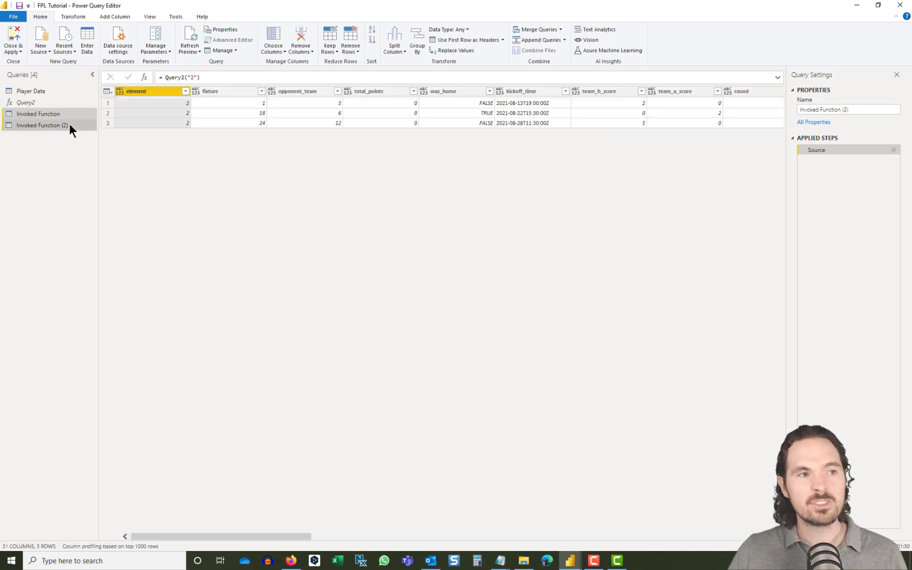
right_click(69, 125)
left_click(104, 154)
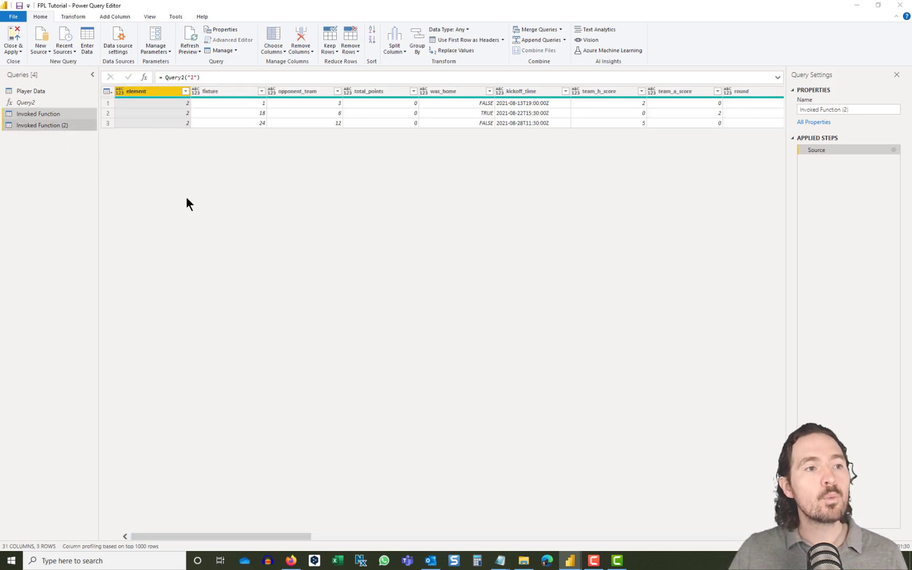
left_click(504, 297)
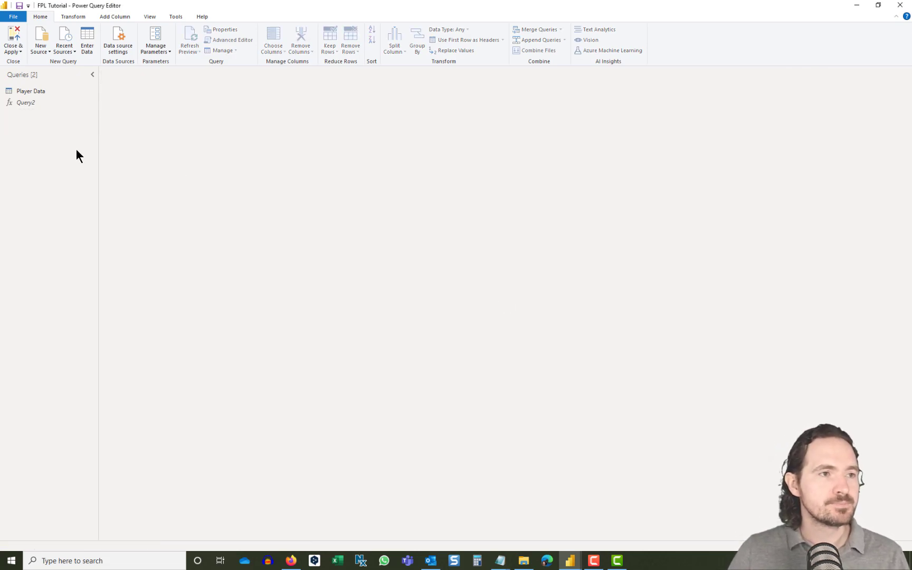
- Duplicate the Player Data query
left_click(48, 94)
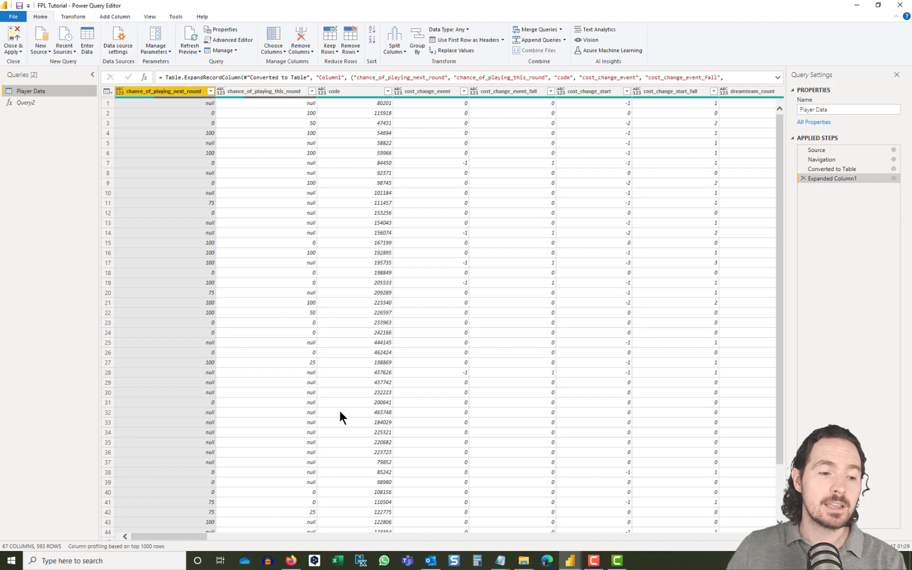
mouse_move(187, 537)
left_mouse_down()
mouse_move(206, 538)
mouse_move(175, 537)
left_mouse_up()
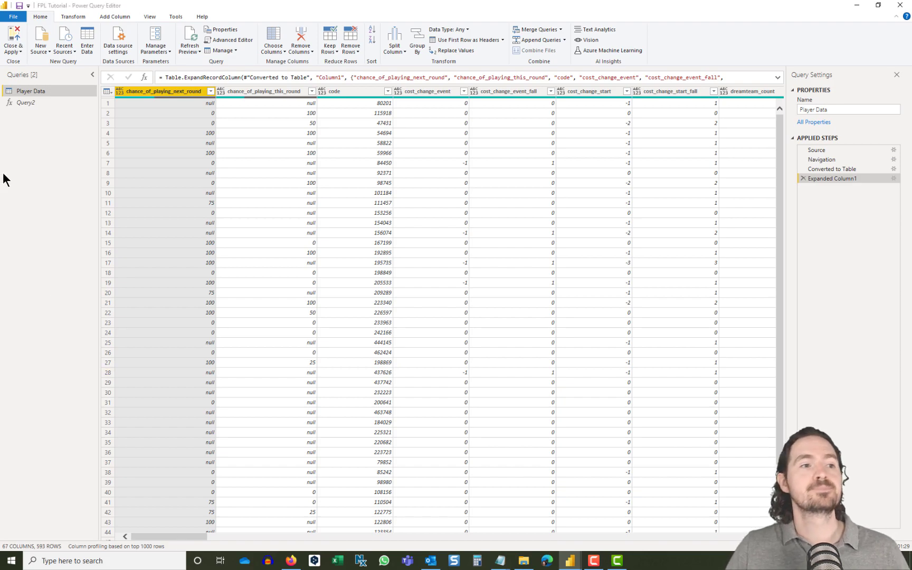
right_click(31, 93)
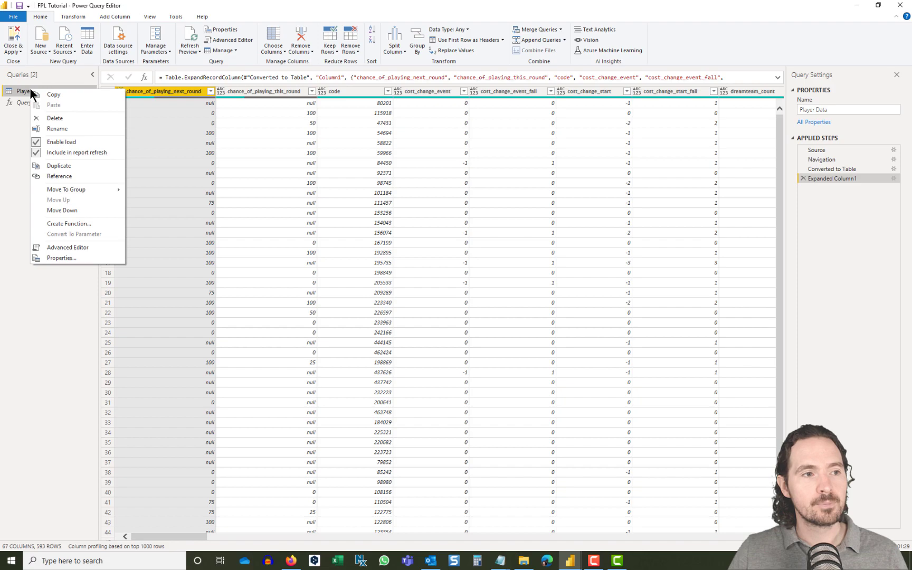
left_click(72, 165)
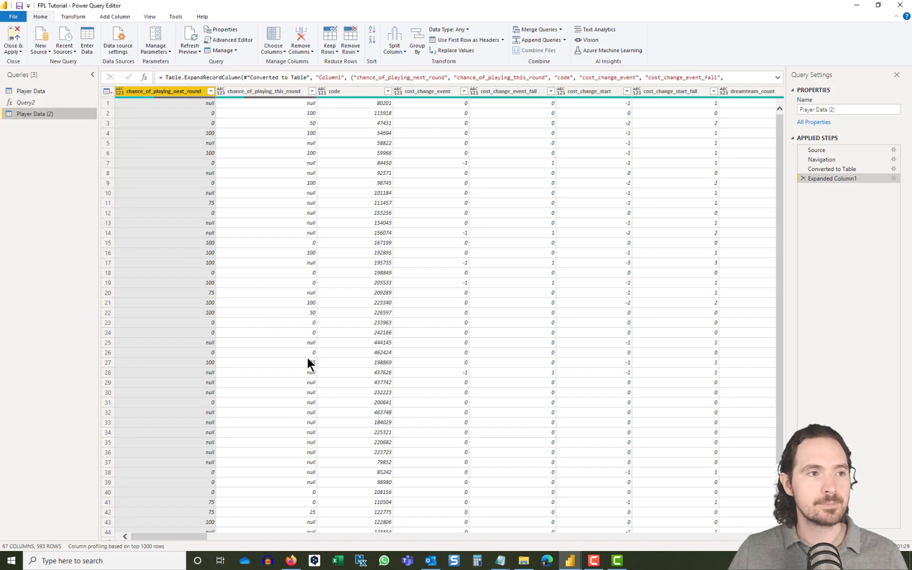
- In the duplicated query, edit the Expanded Column1 step to expand only id and change that column's data type to Text
left_click(859, 170)
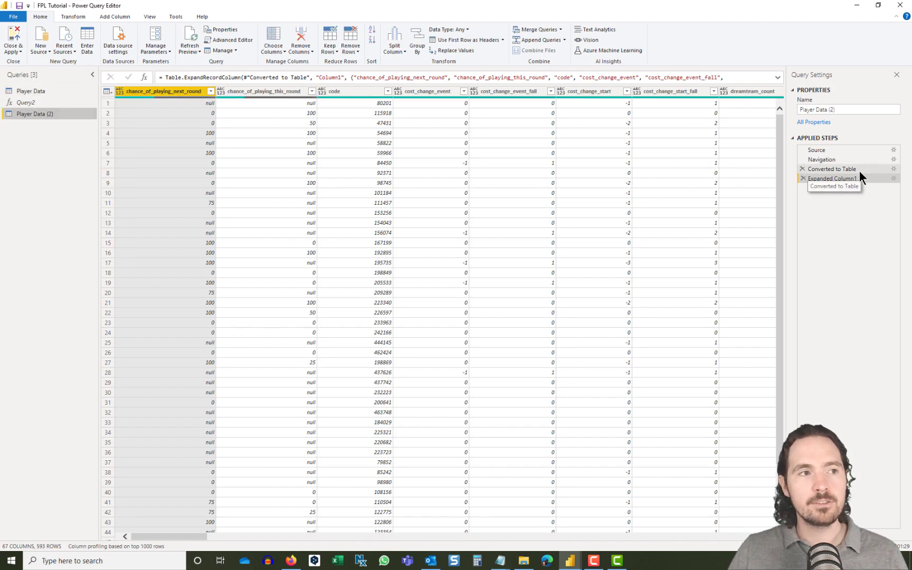
left_click(857, 178)
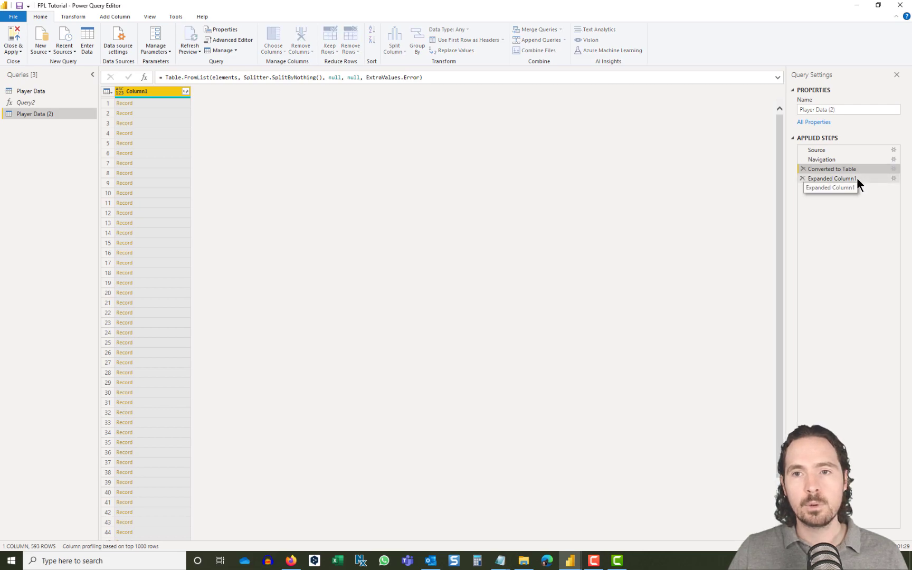
left_click(892, 179)
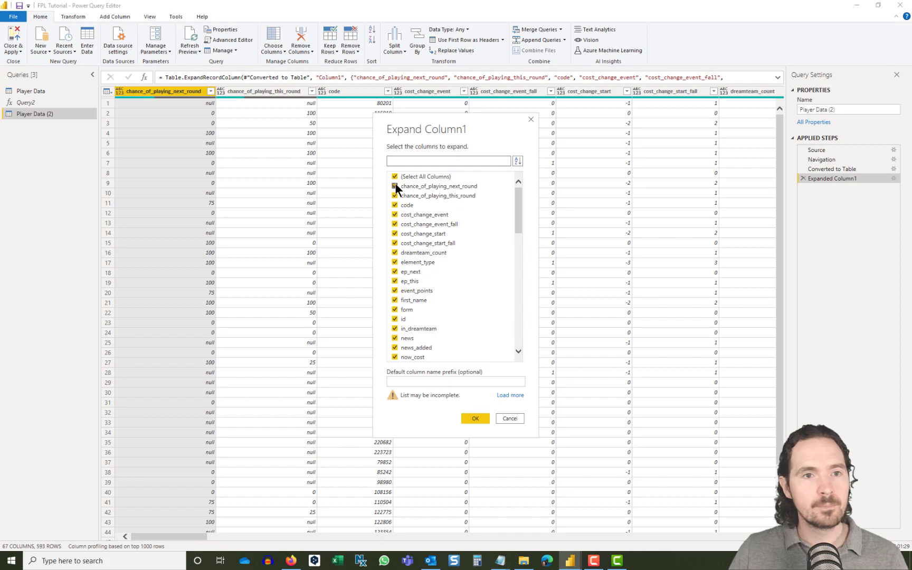
left_click(395, 177)
left_click(401, 320)
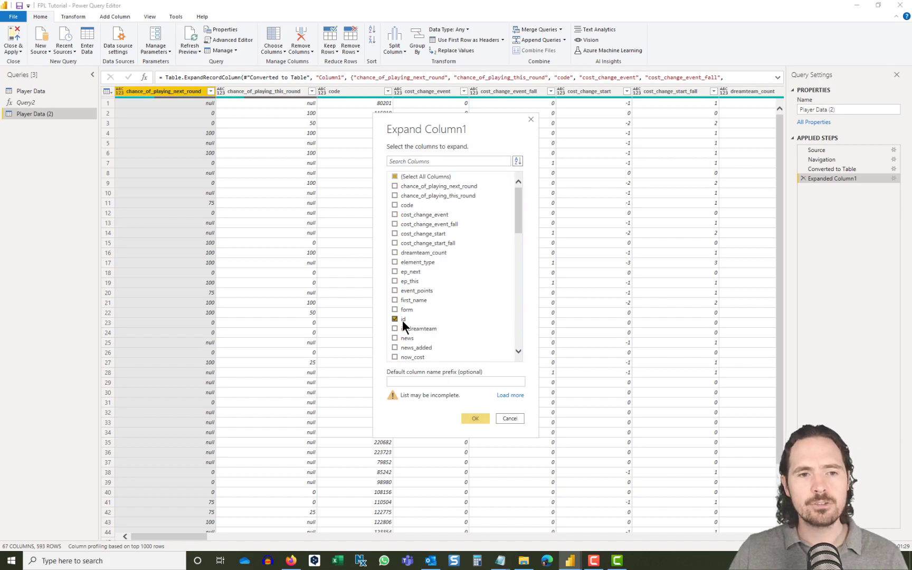
left_click(480, 417)
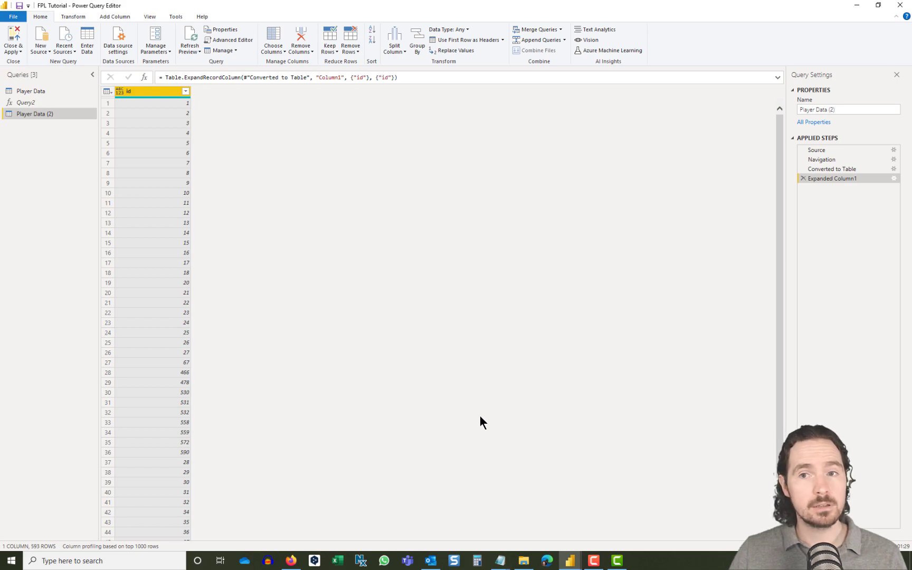
left_click(121, 91)
left_click(145, 201)
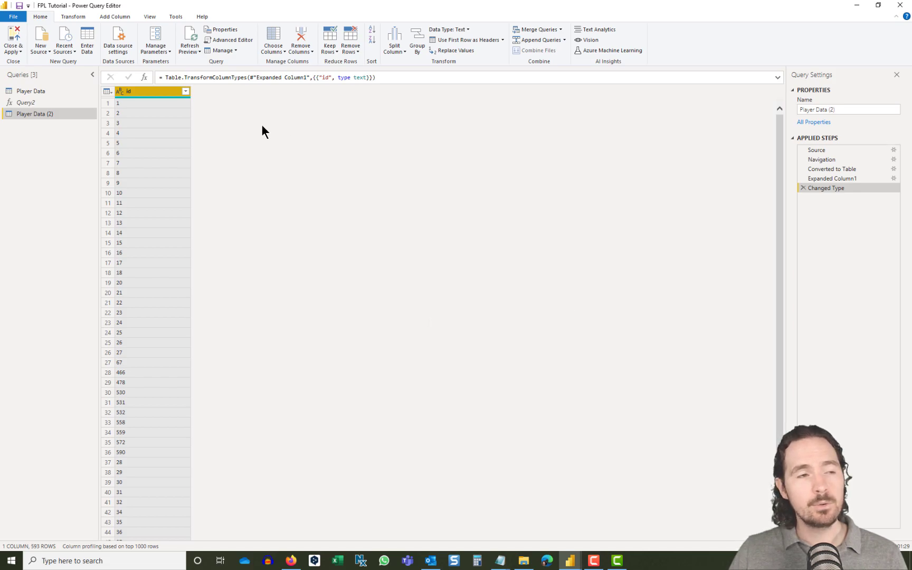
- Rename the duplicated Player Data (2) query as Player GW History
left_click(855, 110)
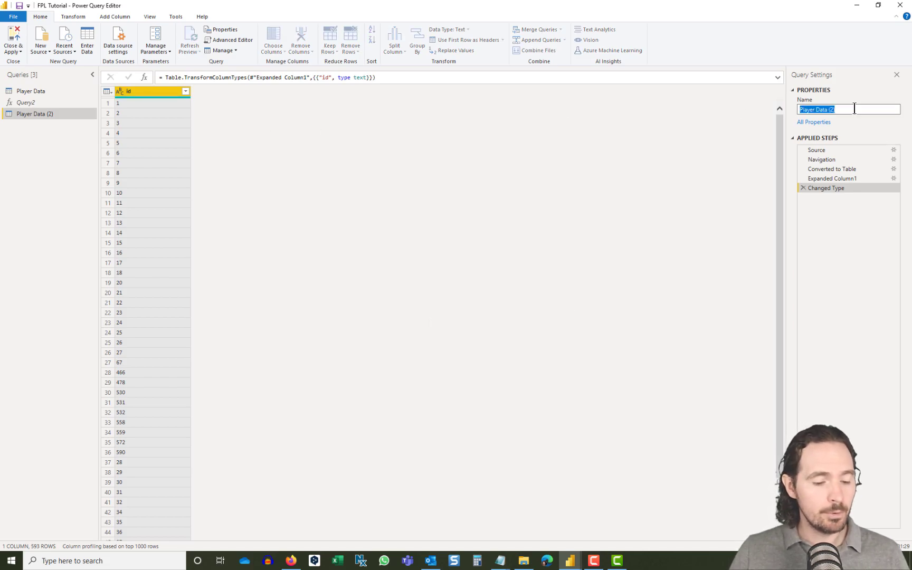
type("Player")
type(" Histoer")
key("BackSpace")
key("BackSpace")
type("ry")
key("Left")
key("Left")
key("Left")
key("Left")
key("Left")
key("Left")
type("GW")
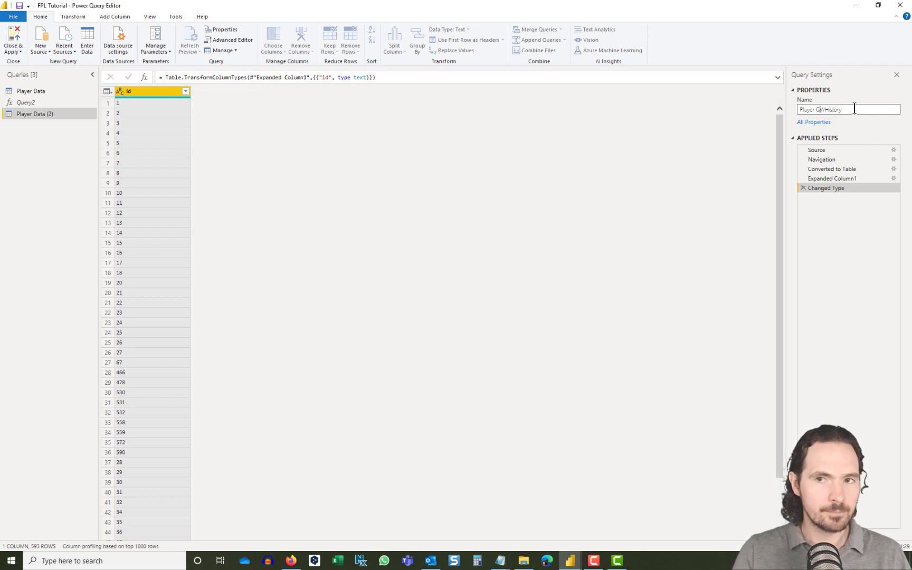
key("Return")
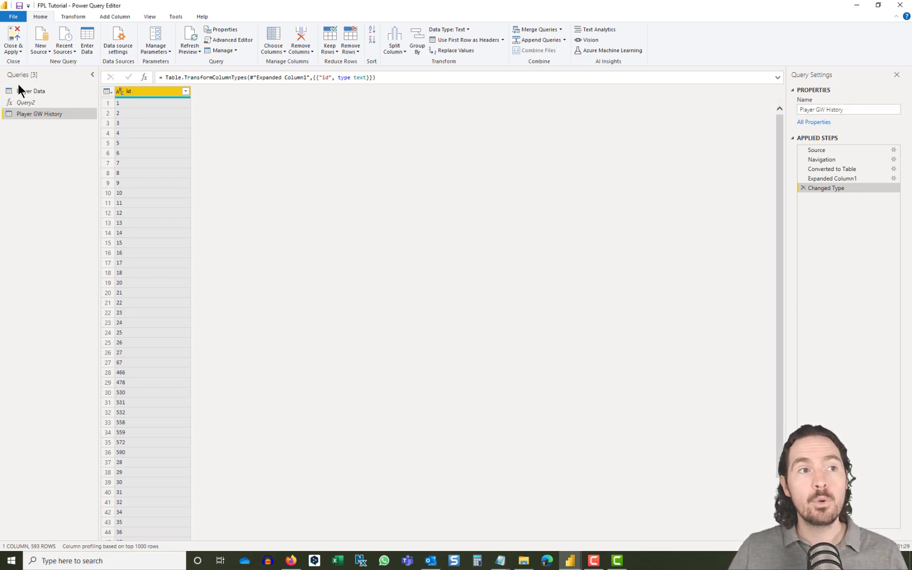
left_click(112, 16)
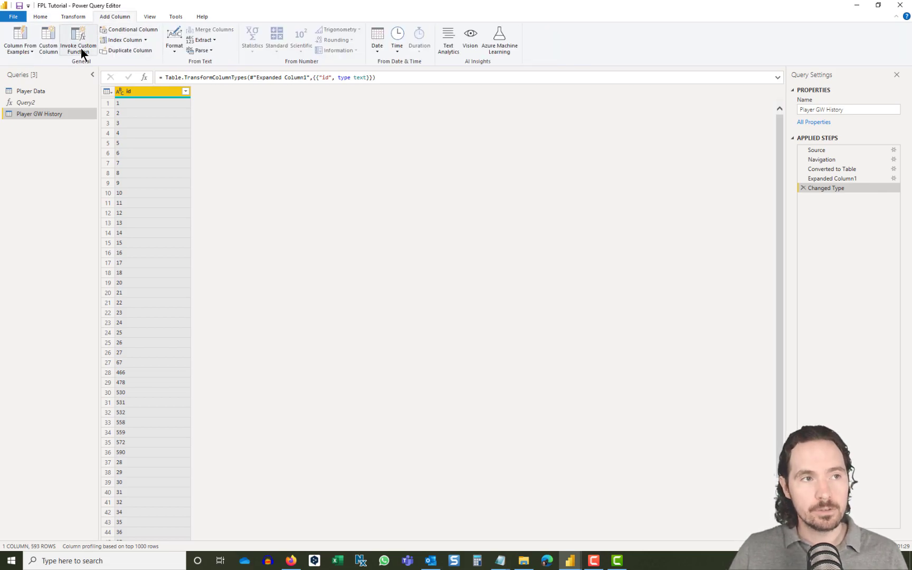
left_click(32, 100)
left_click(47, 113)
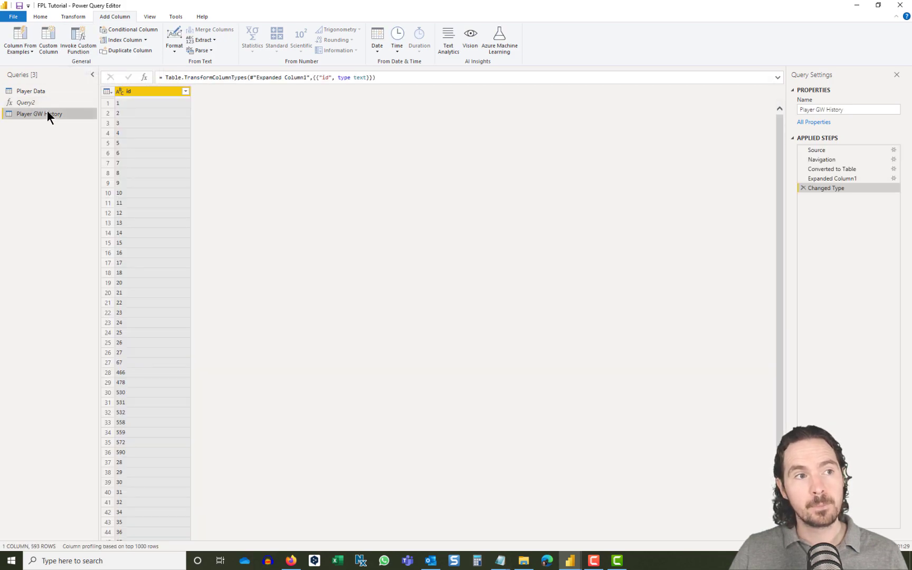
left_click(81, 42)
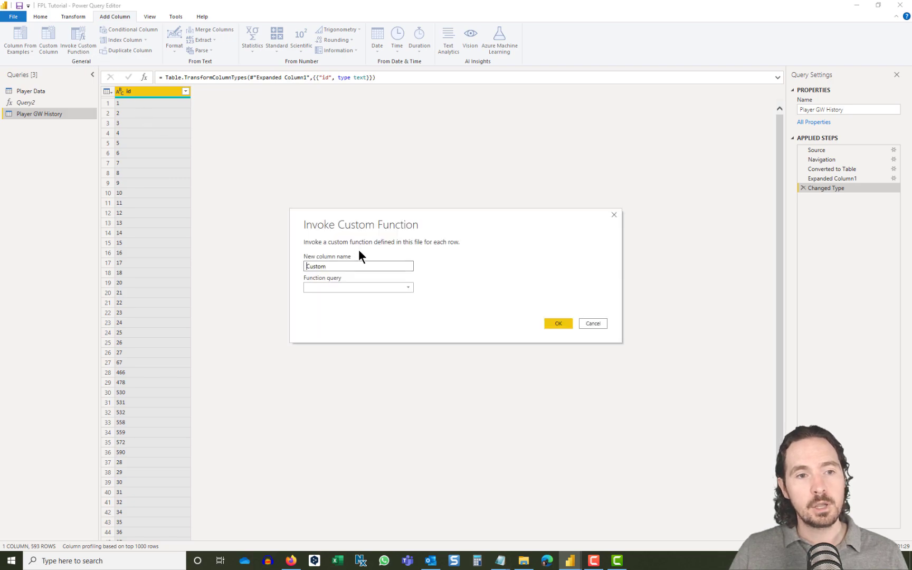
left_click(387, 286)
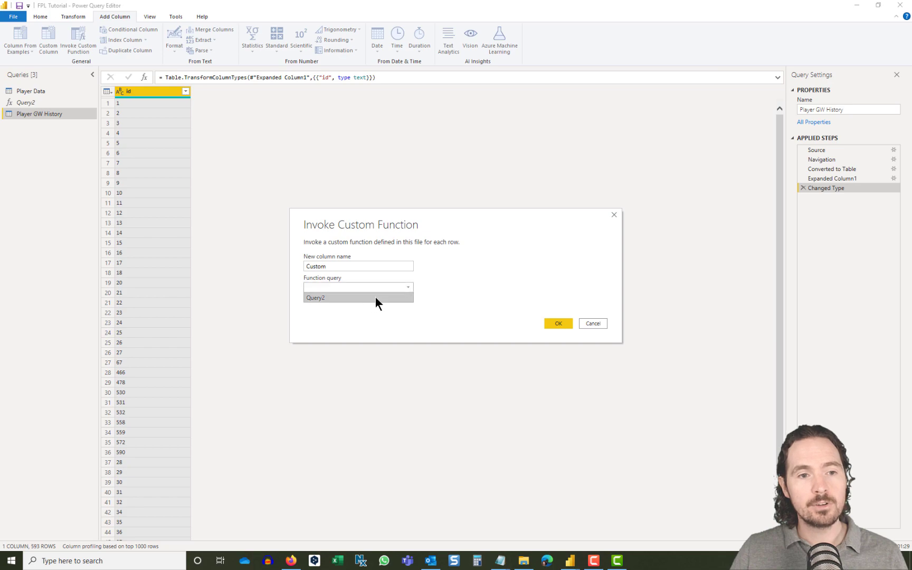
left_click(599, 323)
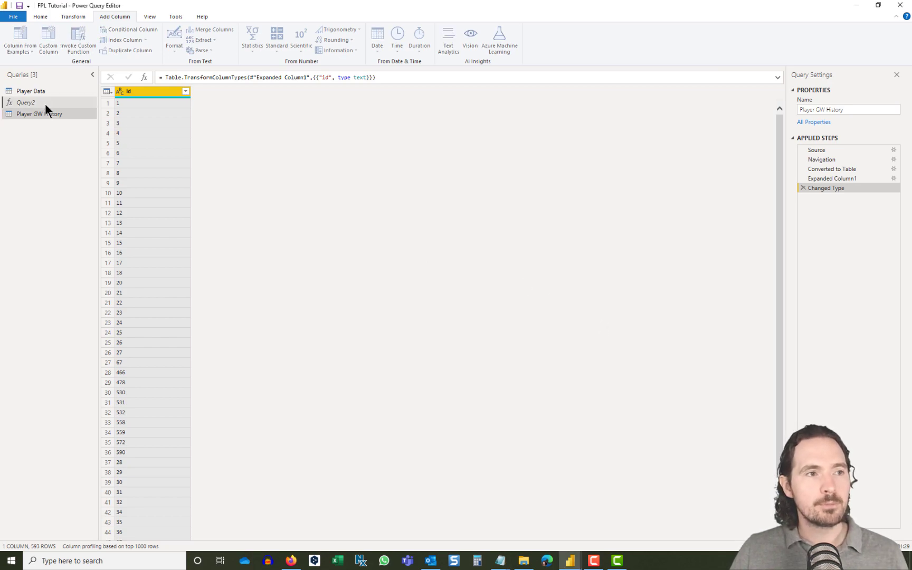
- Rename the Query2 function as GW Function
left_click(43, 102)
left_click(828, 109)
double_click(828, 110)
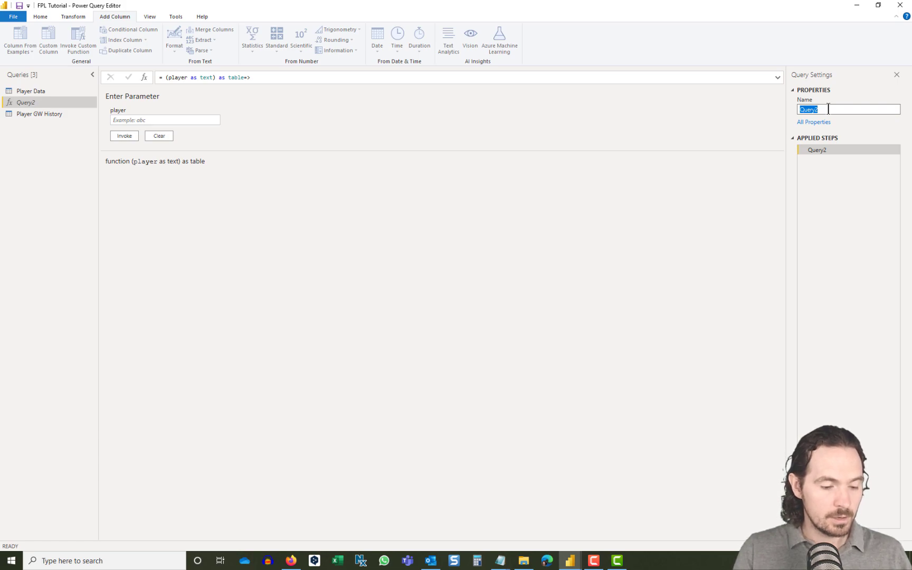
type("GW")
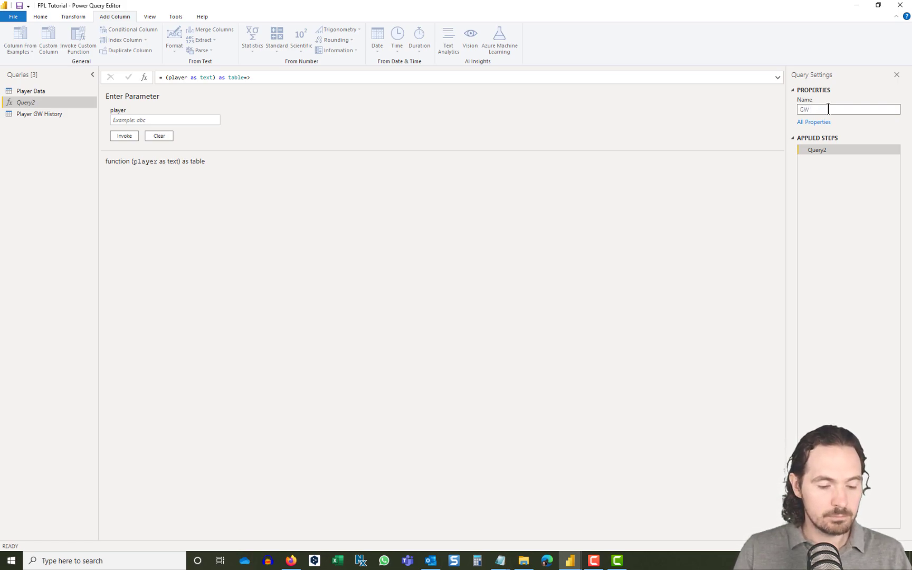
type(" Fucnt")
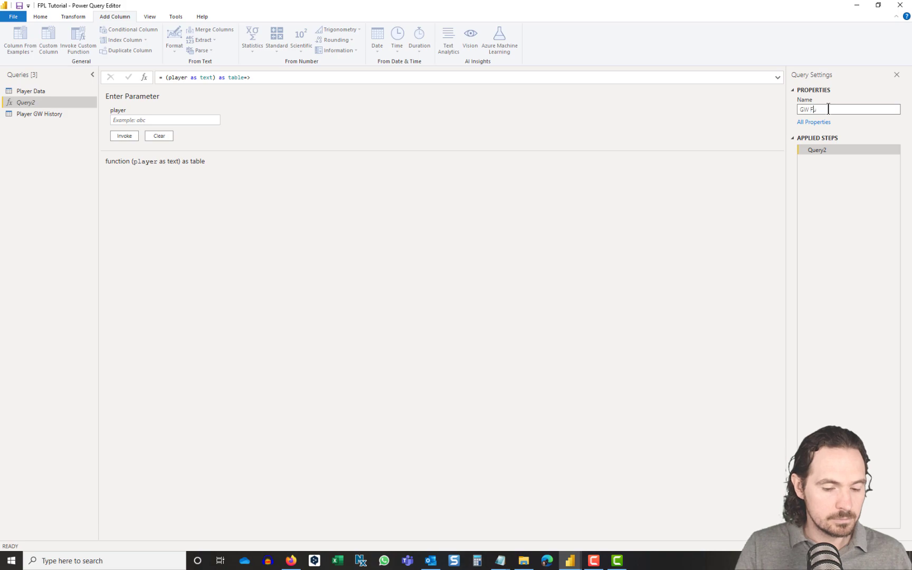
key("BackSpace")
key("BackSpace")
key("BackSpace")
type("nc")
type("c")
type("tion")
key("Return")
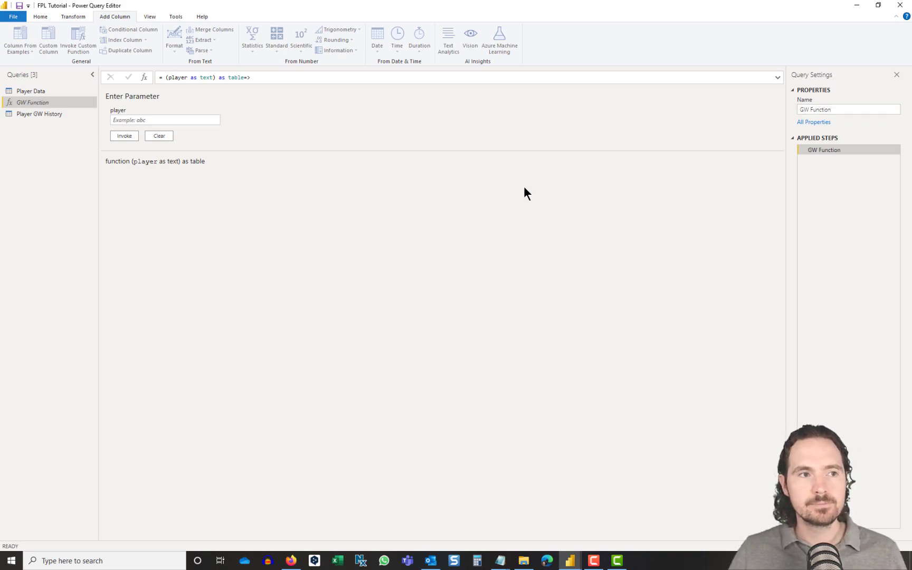
- In Player GW History, invoke GW Function as a custom function column named GW Function, using the id column for player
left_click(7, 115)
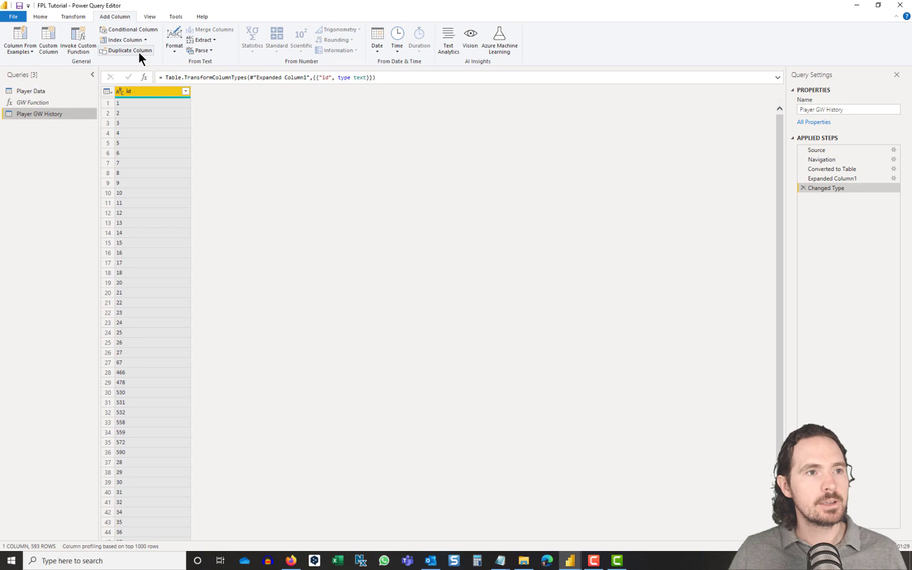
left_click(84, 43)
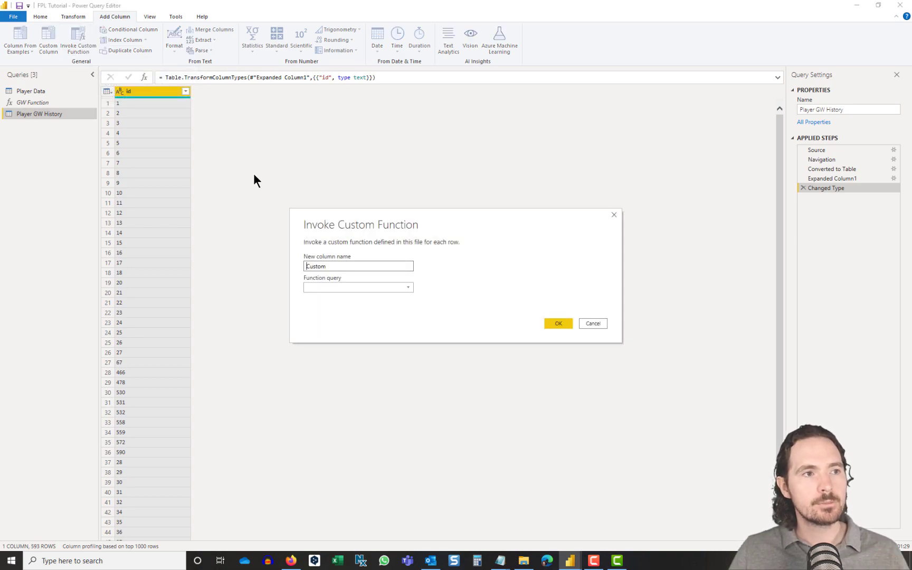
left_click(375, 286)
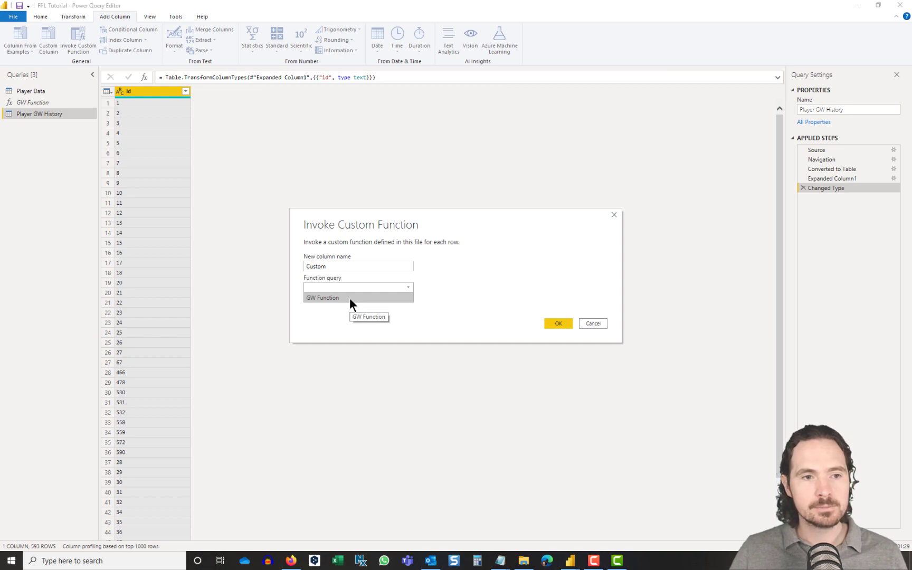
left_click(349, 298)
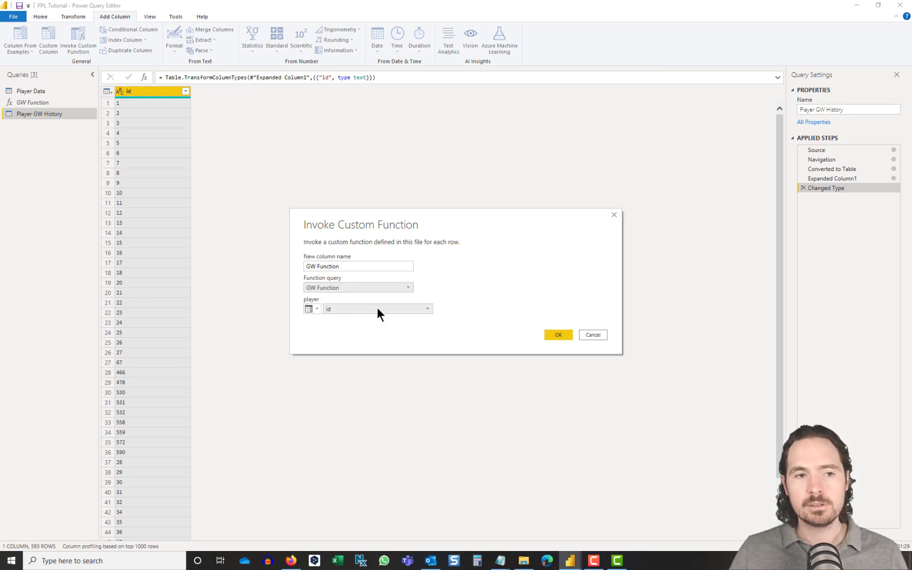
left_click(428, 309)
left_click(429, 309)
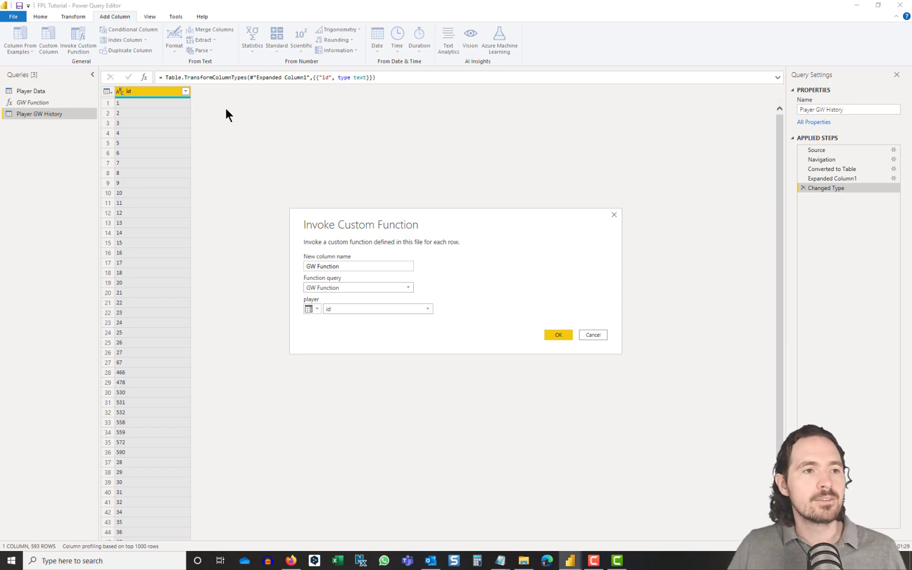
left_click(557, 335)
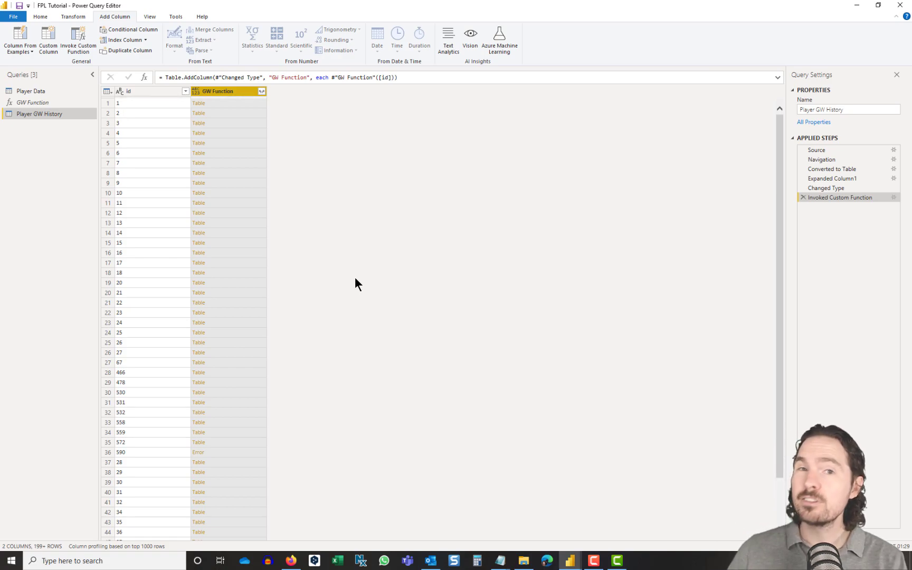
- Examine the GW Function error for id 590 and load the element-summary API page for player 590 in the browser
left_click(240, 453)
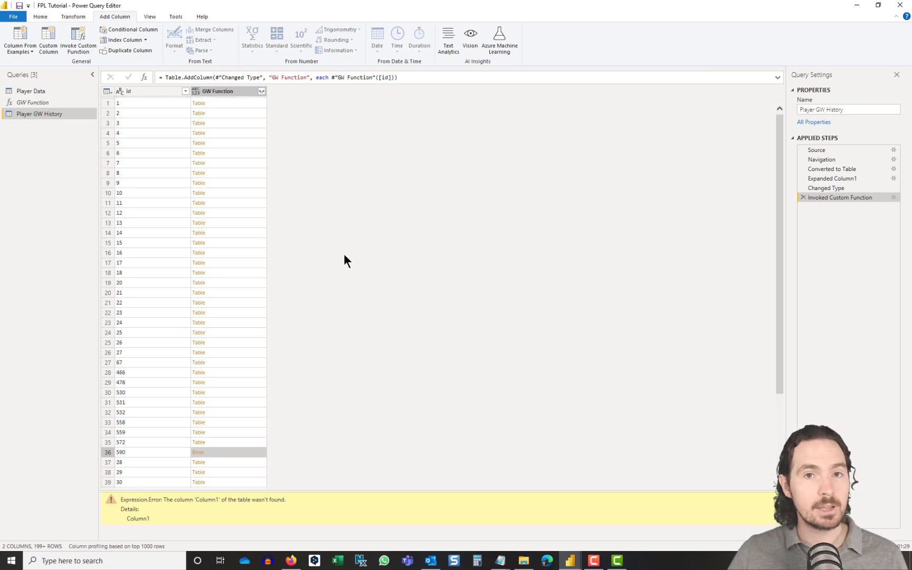
key("alt+Tab")
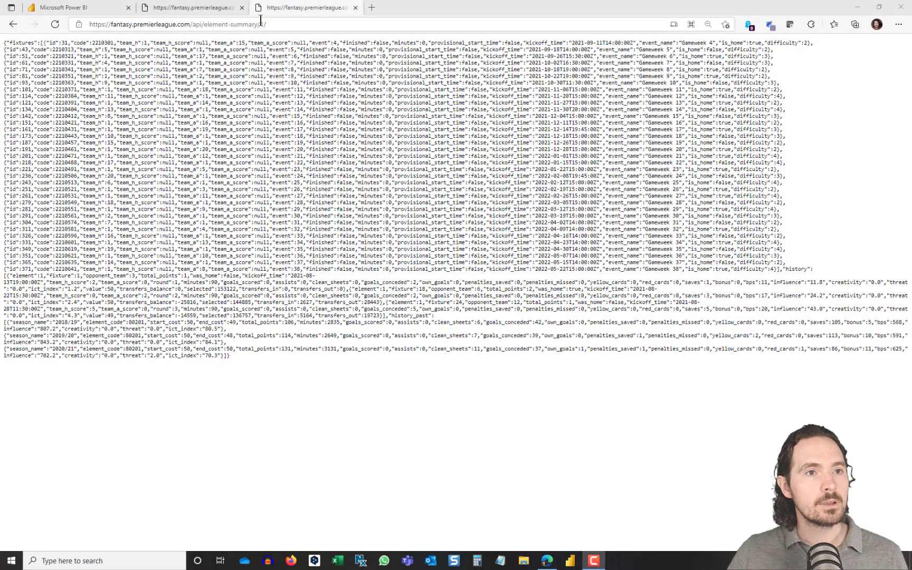
left_click(260, 20)
left_click(293, 24)
key("Left")
key("BackSpace")
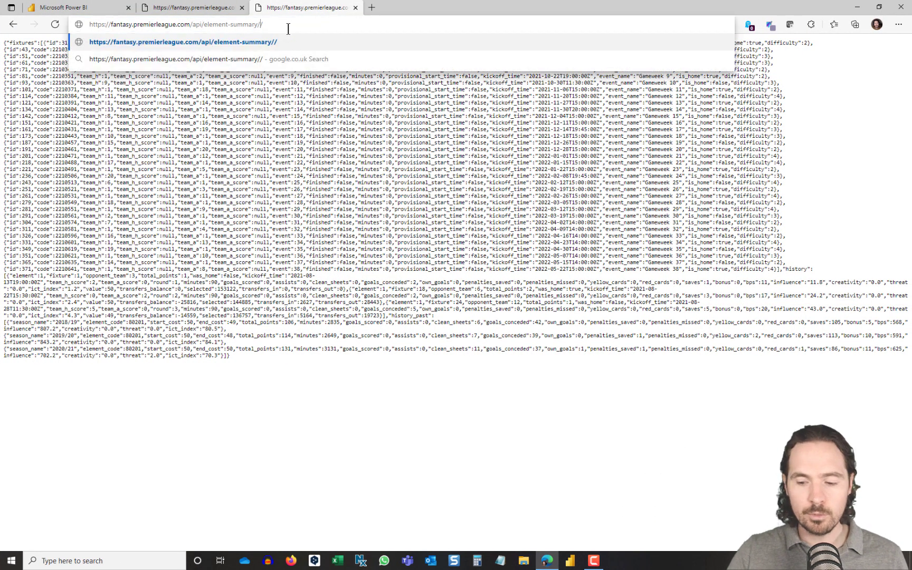
type("590")
key("Return")
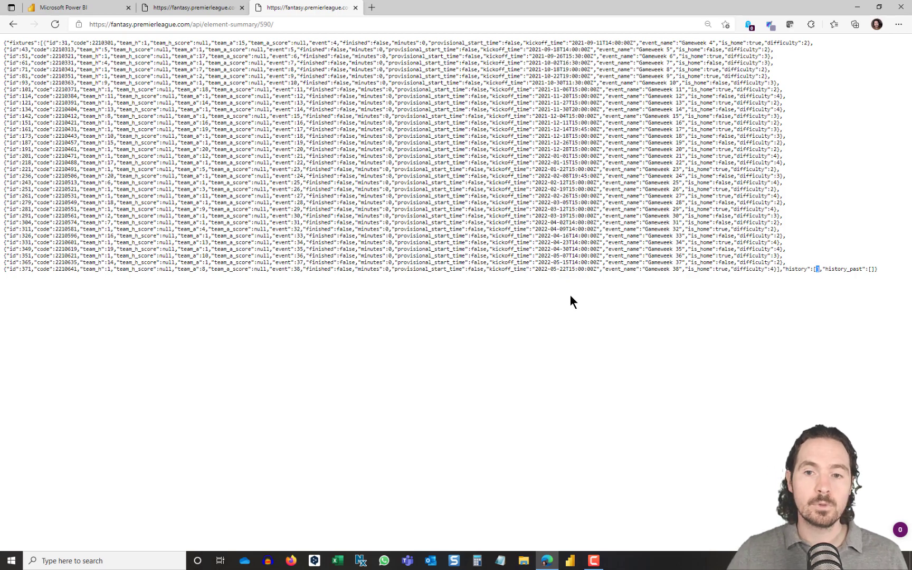
- Switch back to Power Query Editor and remove the rows with errors in the GW Function column
key("alt+Tab")
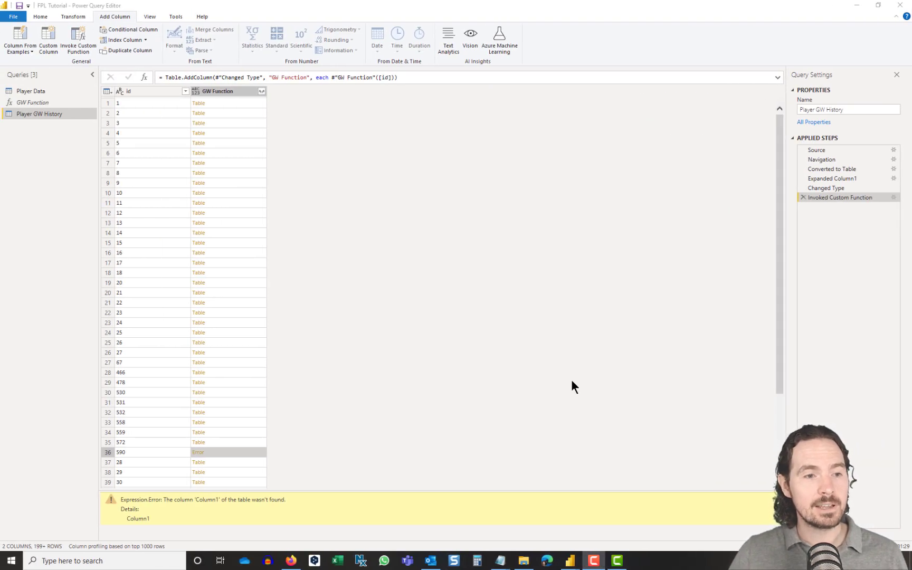
left_click(209, 90)
right_click(209, 90)
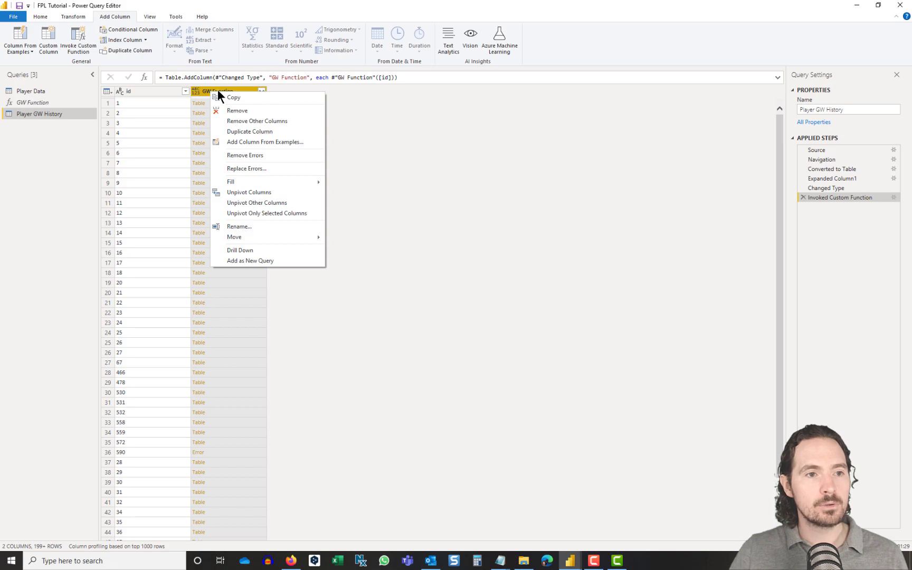
left_click(254, 157)
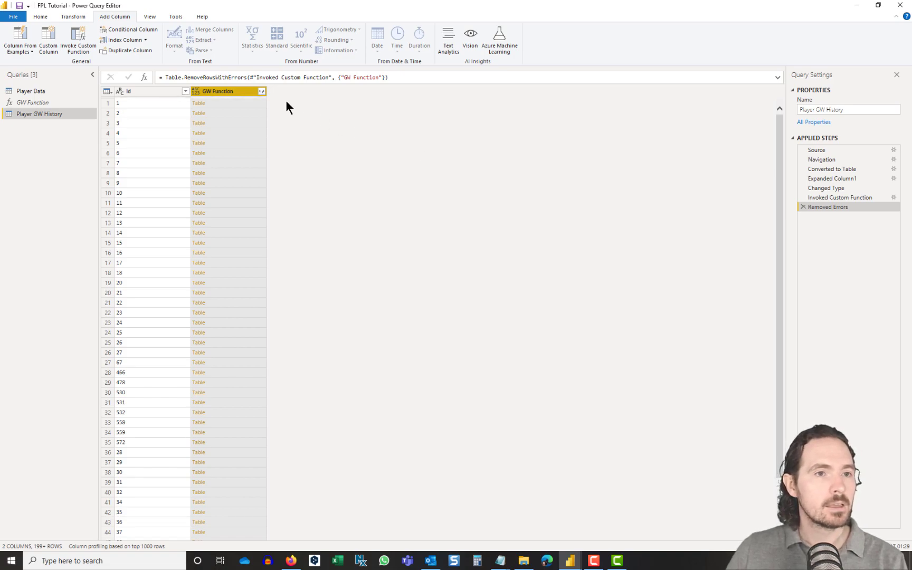
- Expand the GW Function column into all of its fields except element
left_click(261, 91)
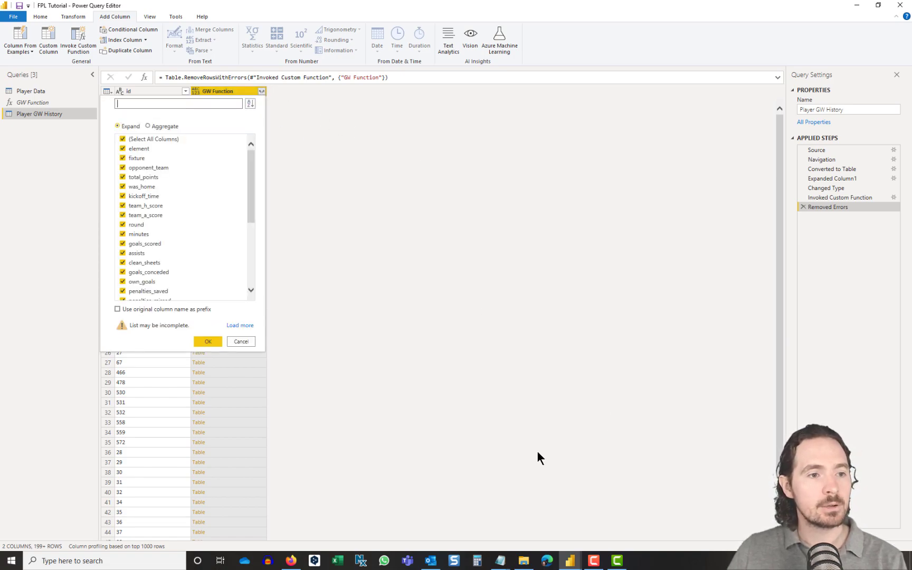
scroll(205, 245, "down", 5)
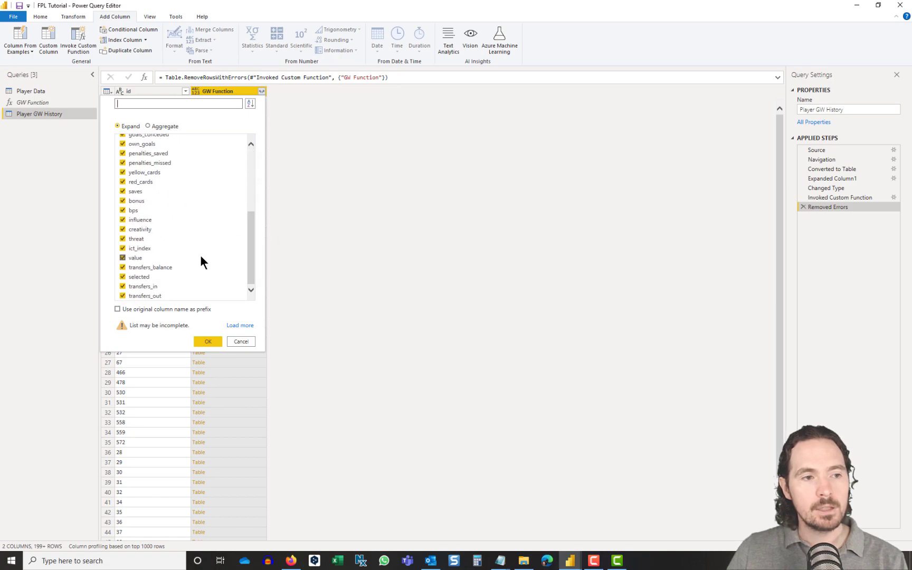
scroll(200, 259, "up", 5)
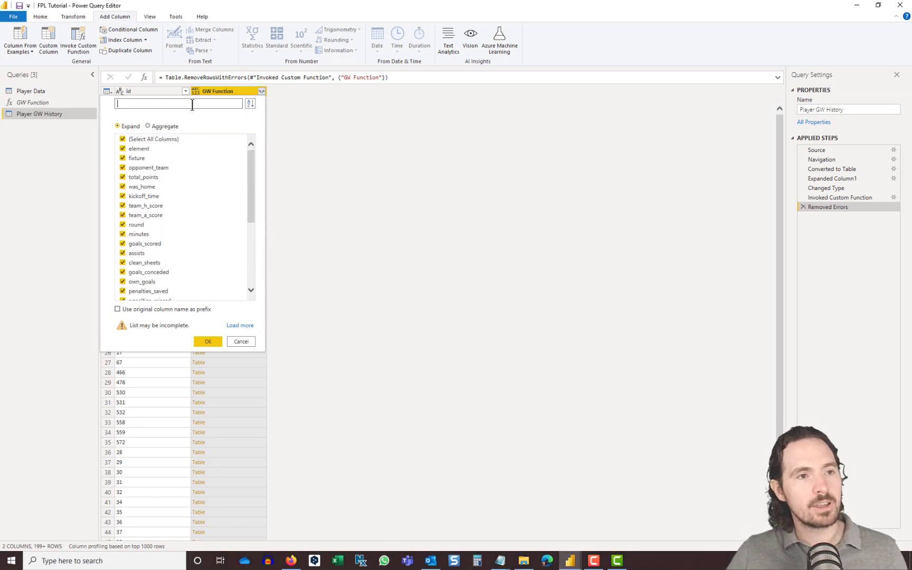
type("id")
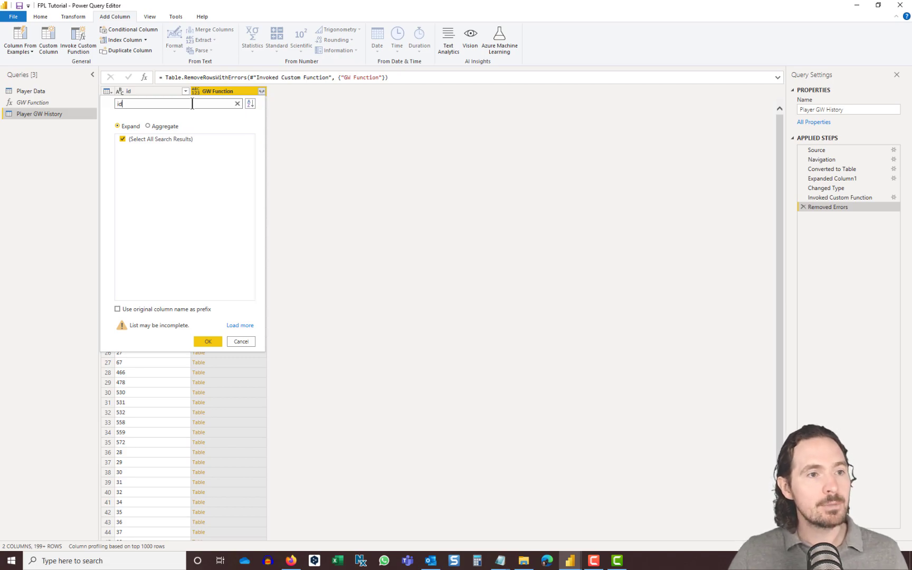
key("BackSpace")
key("BackSpace")
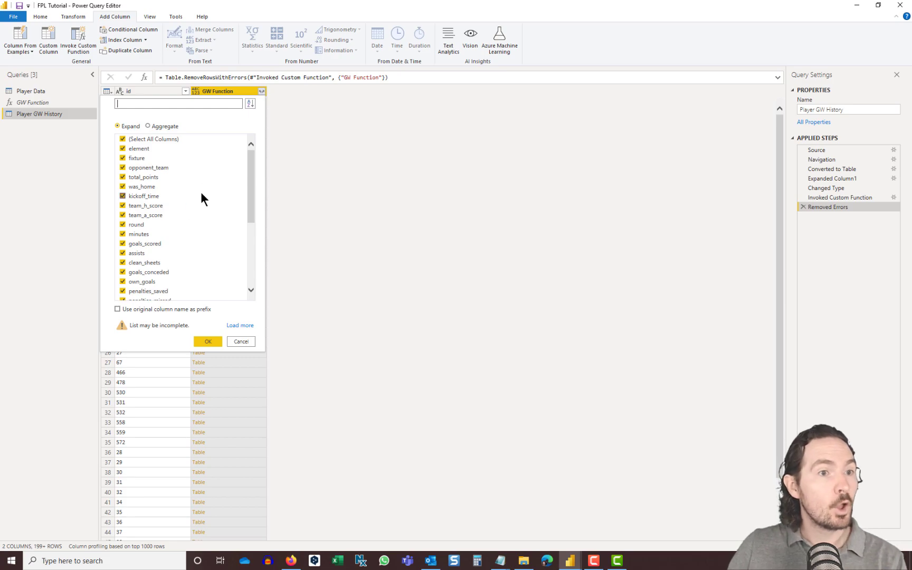
left_click(127, 149)
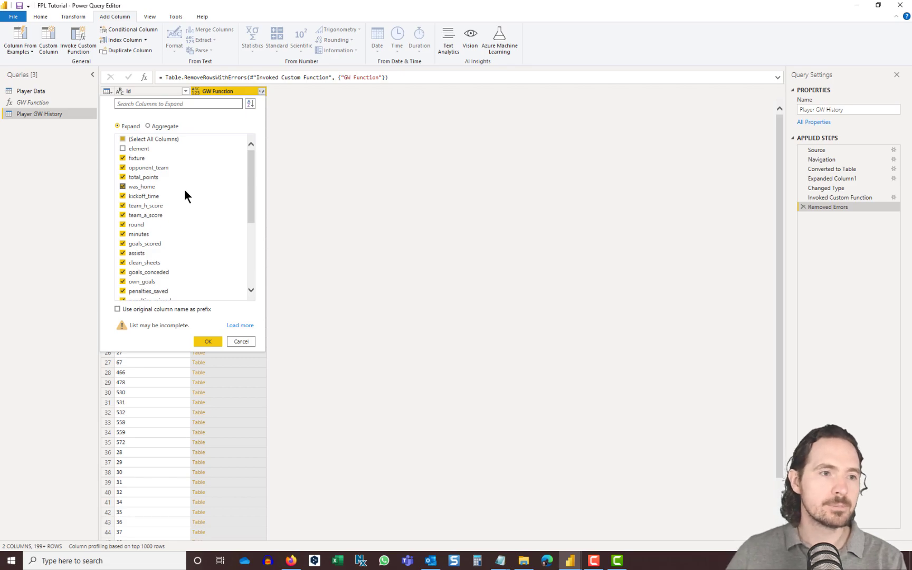
left_click(208, 342)
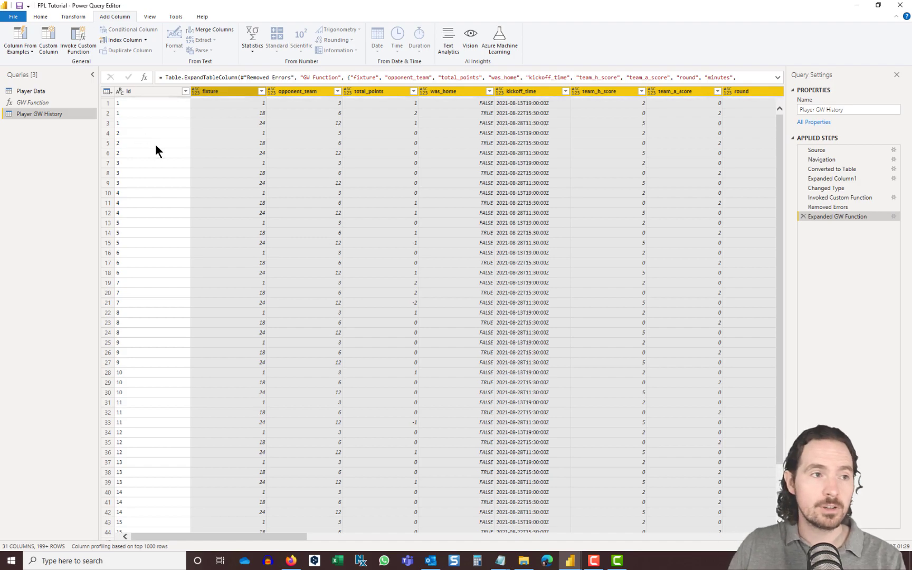
- Review the Player Data, Player GW History and GW Function queries
left_click(14, 101)
left_click(20, 91)
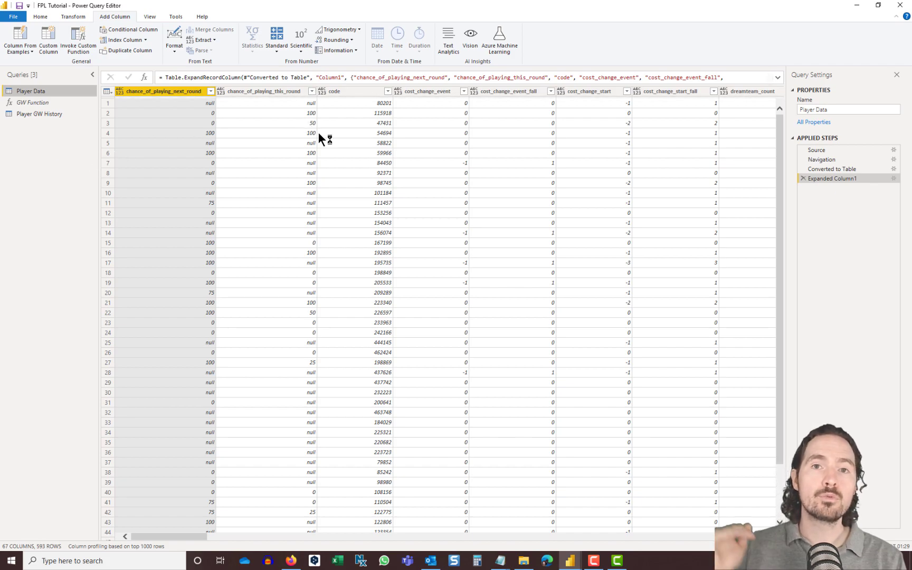
left_click(65, 116)
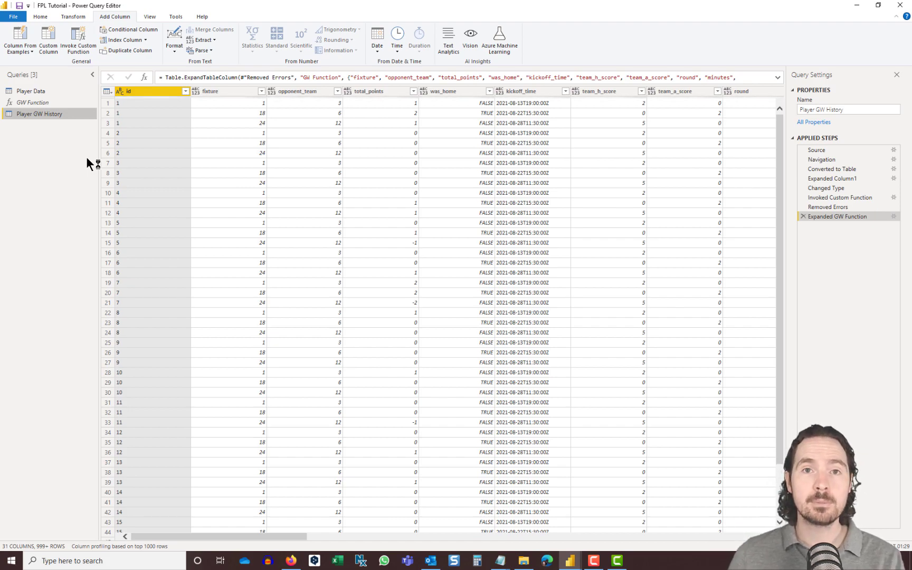
left_click(40, 104)
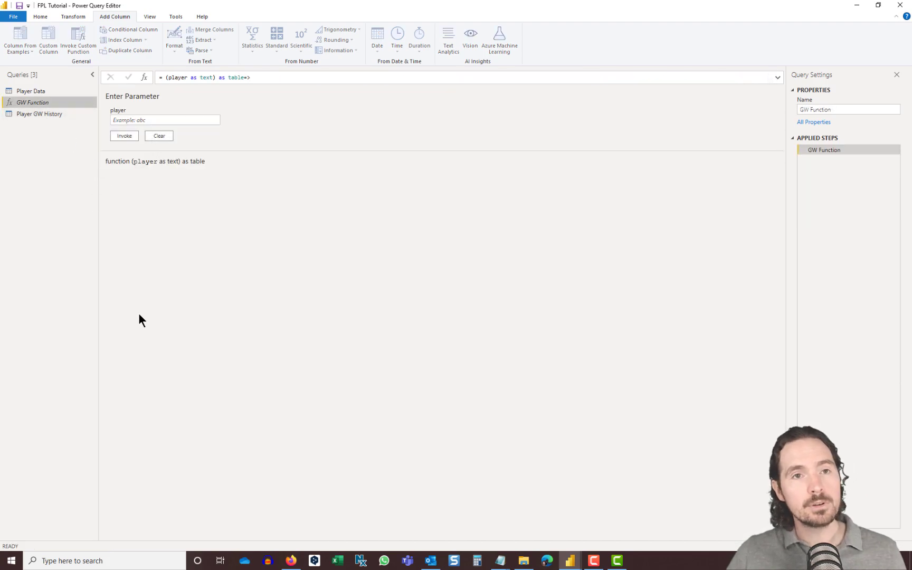
- Switch to the browser, load the element-summary API page for player 1, and copy its URL
left_click(55, 113)
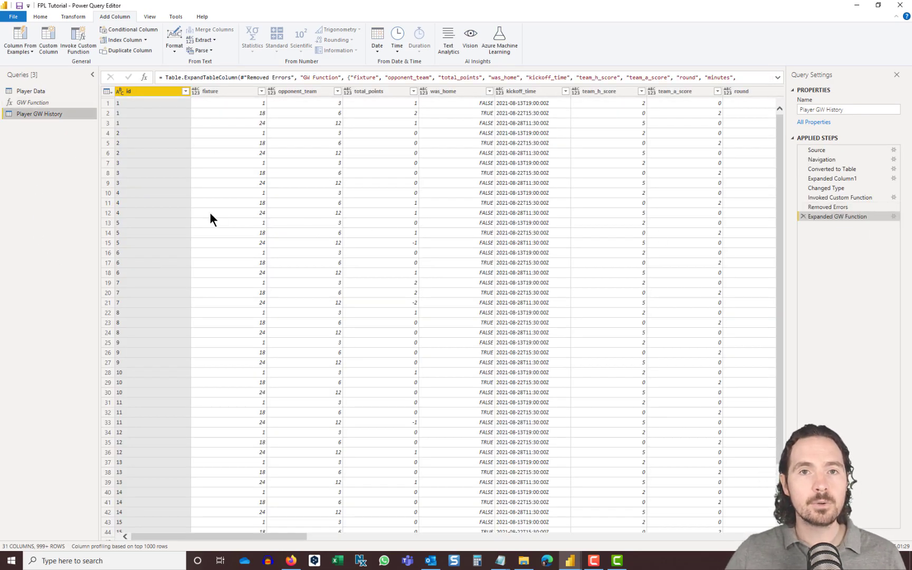
key("alt+Tab")
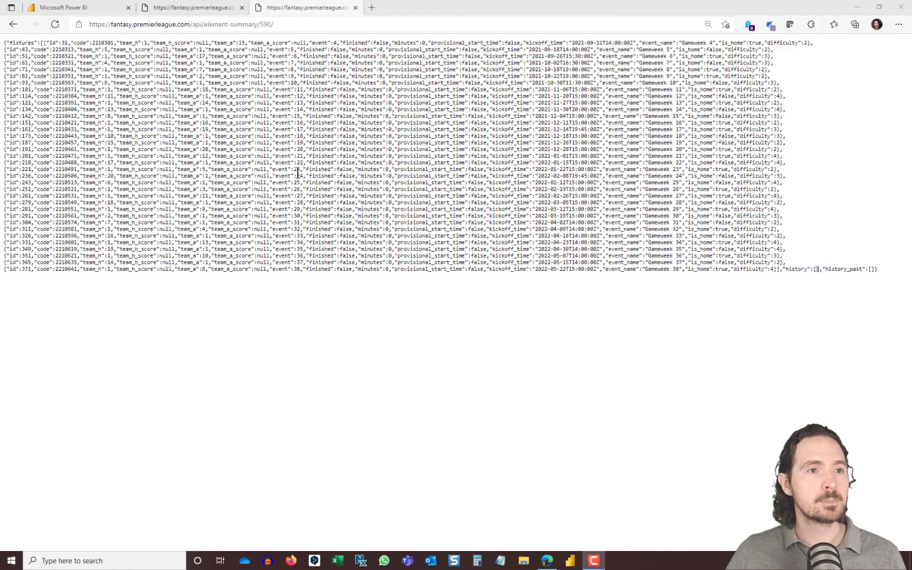
left_click(293, 25)
left_click(295, 25)
key("BackSpace")
key("BackSpace")
key("BackSpace")
key("BackSpace")
type("1")
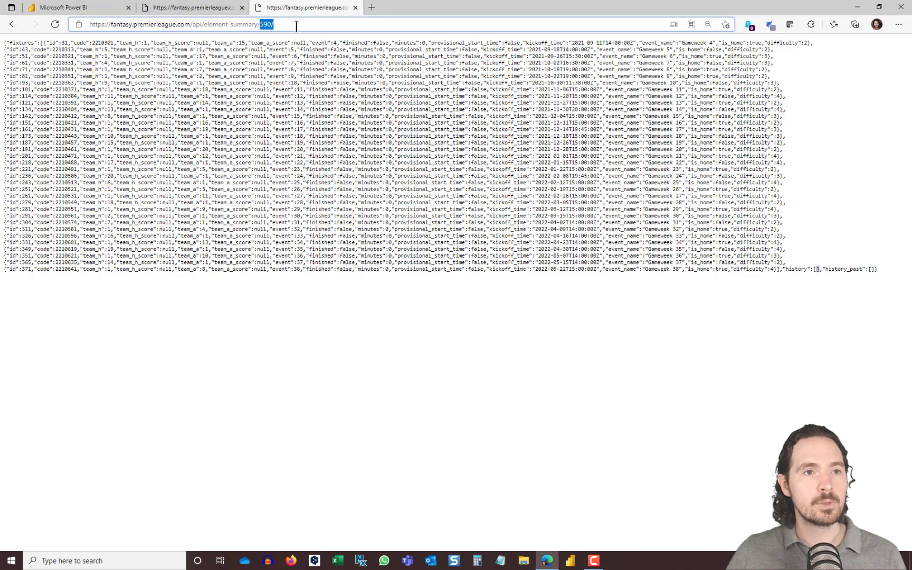
type("/")
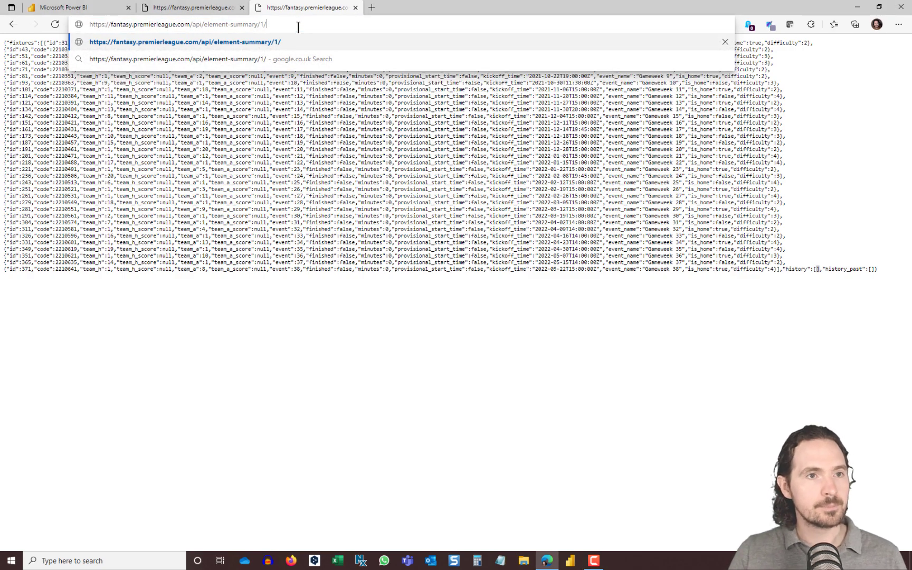
key("Return")
left_click(298, 25)
key("ctrl+c")
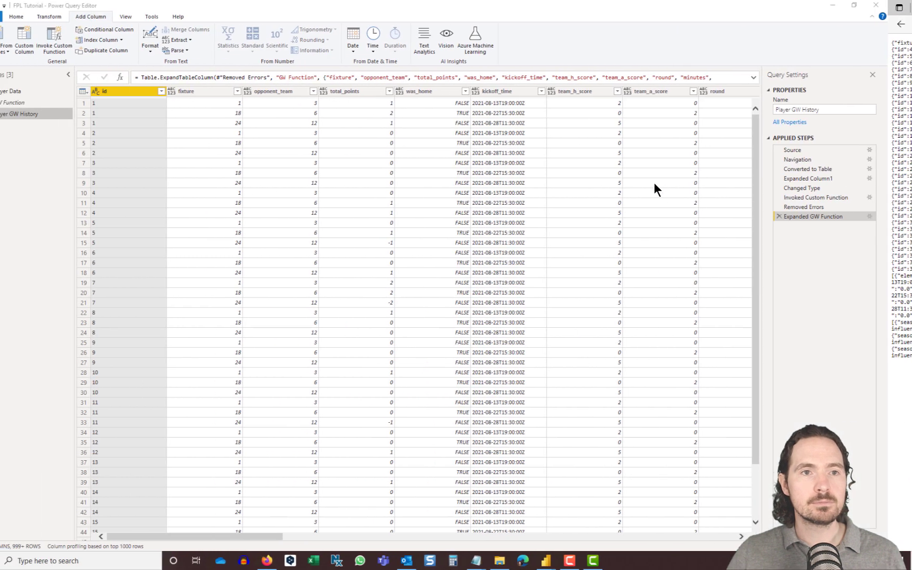
right_click(76, 147)
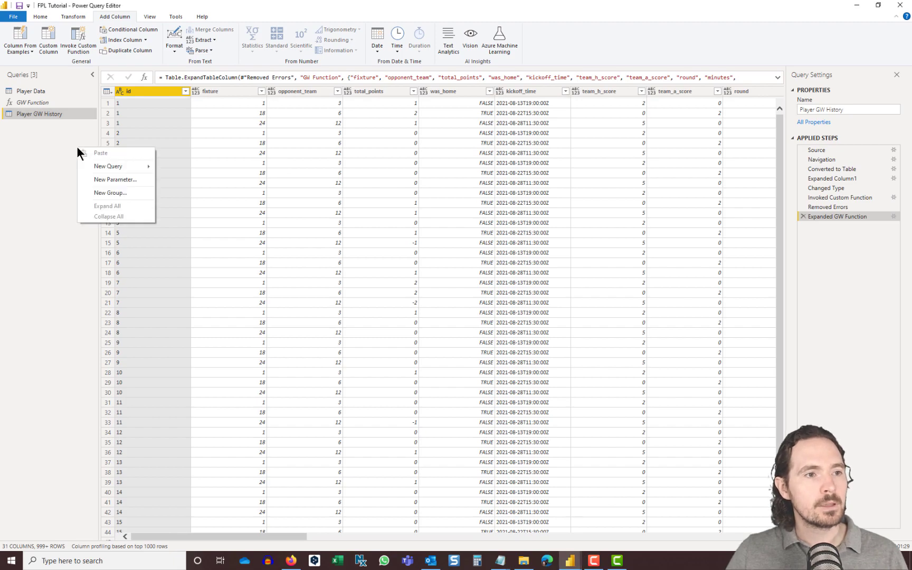
mouse_move(109, 165)
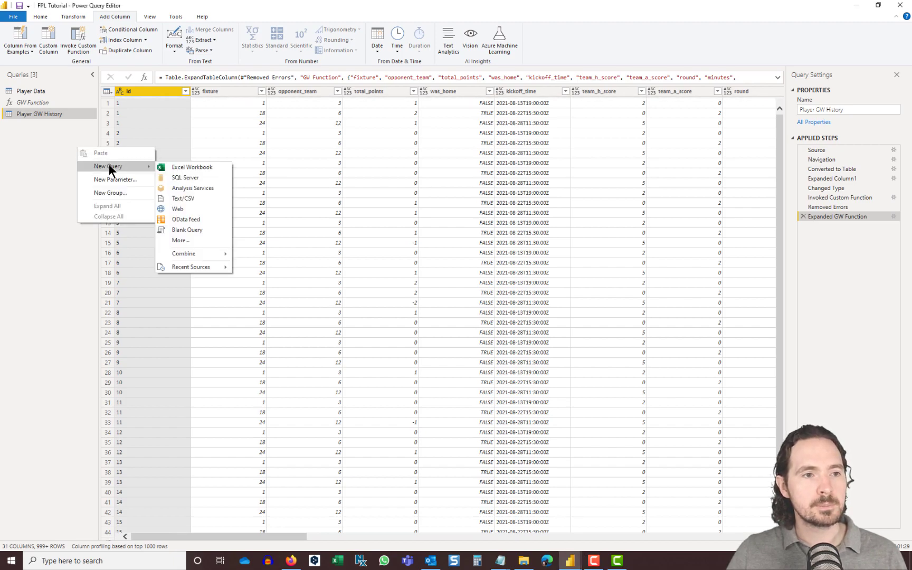
left_click(197, 207)
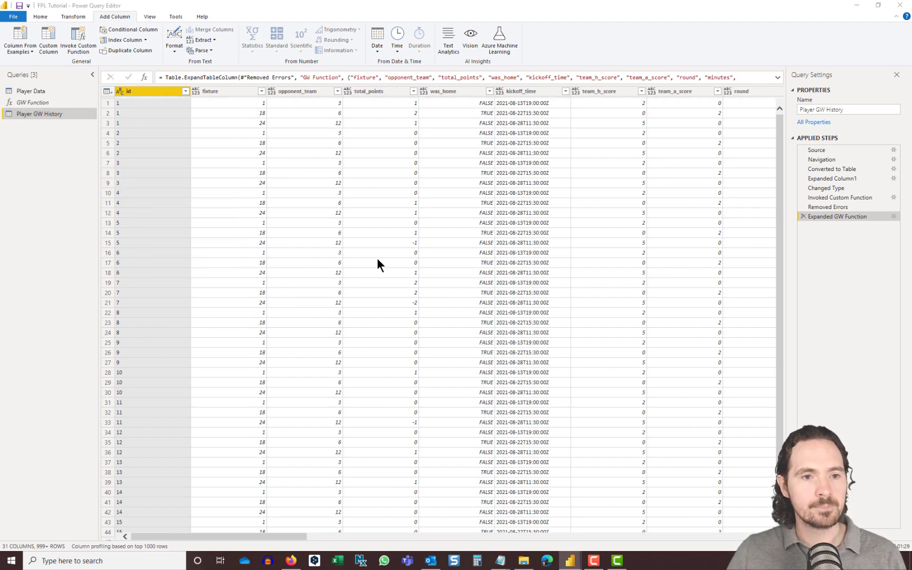
key("ctrl+v")
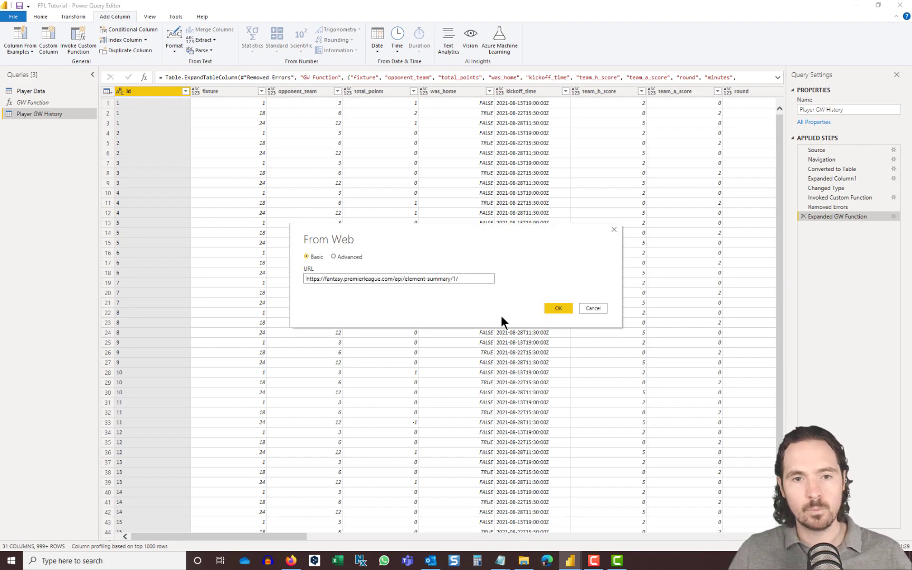
left_click(561, 309)
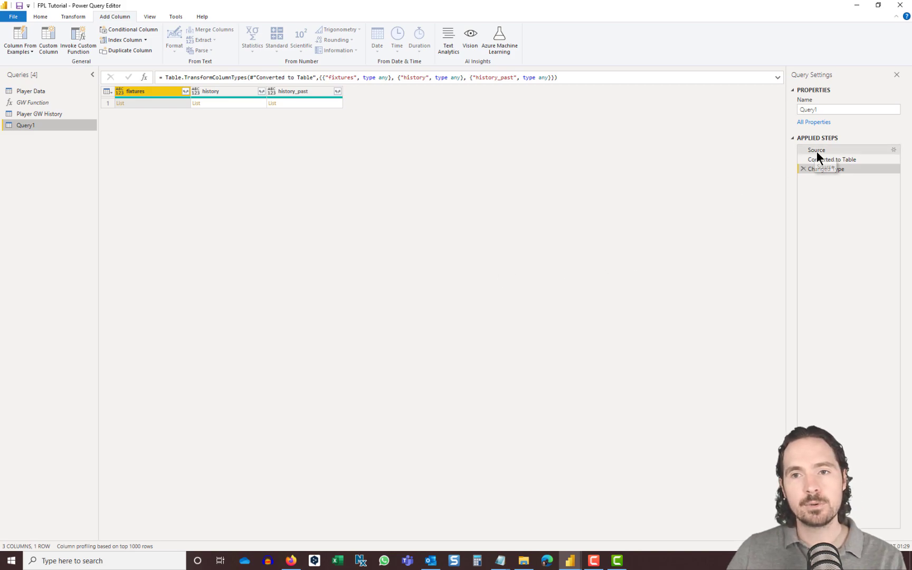
- Drill into the fixtures list from the new query's Source step, replacing the automatically added steps
left_click(816, 150)
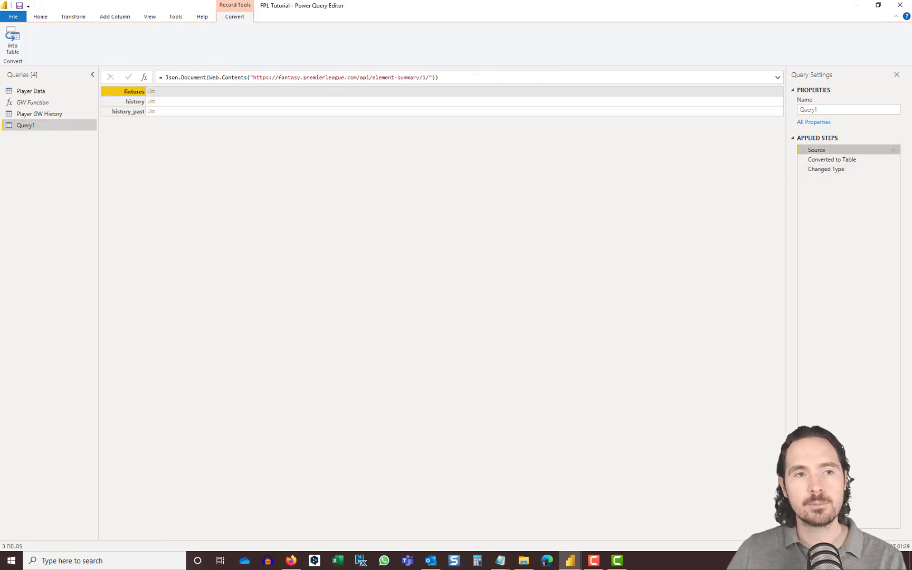
left_click(152, 92)
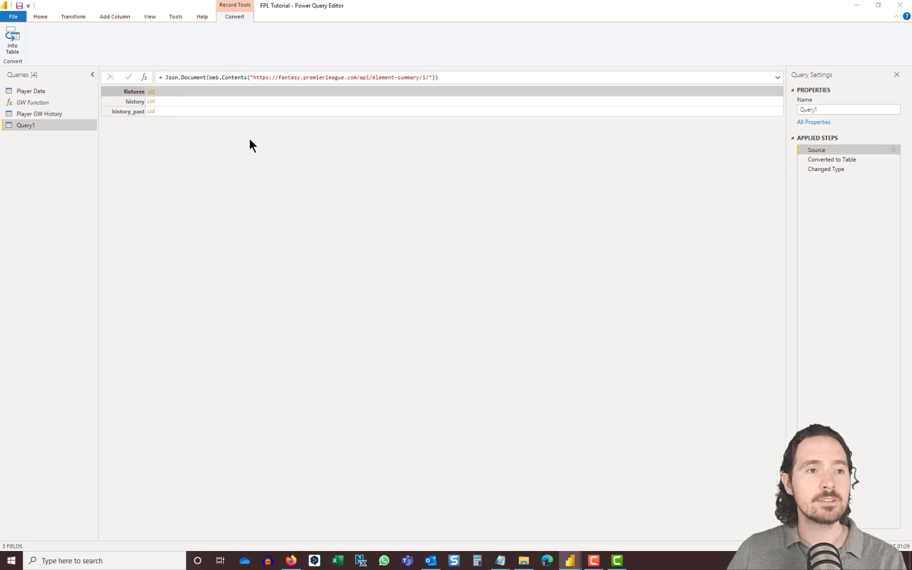
left_click(495, 299)
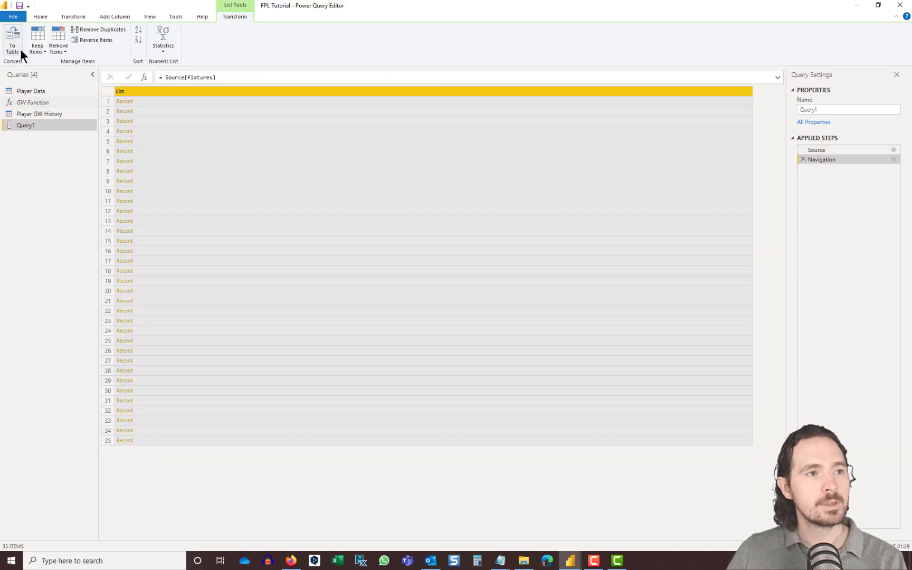
- Convert the fixtures list to a table and expand Column1 into all of its fields without a prefix
left_click(20, 49)
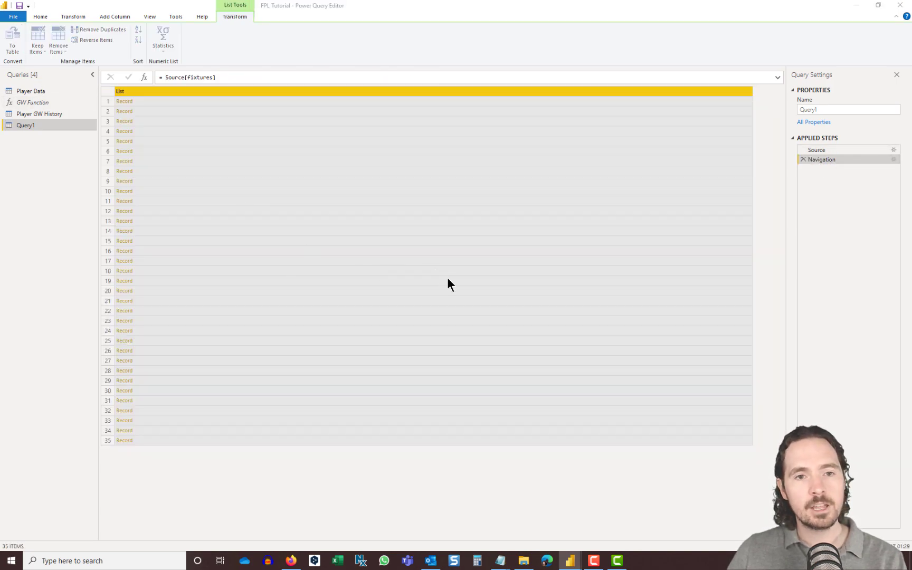
left_click(549, 318)
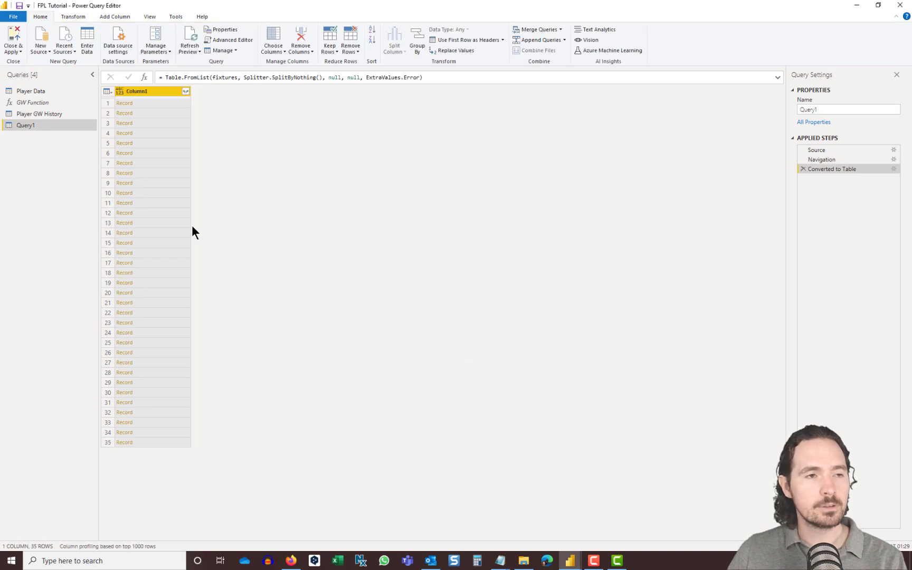
left_click(185, 91)
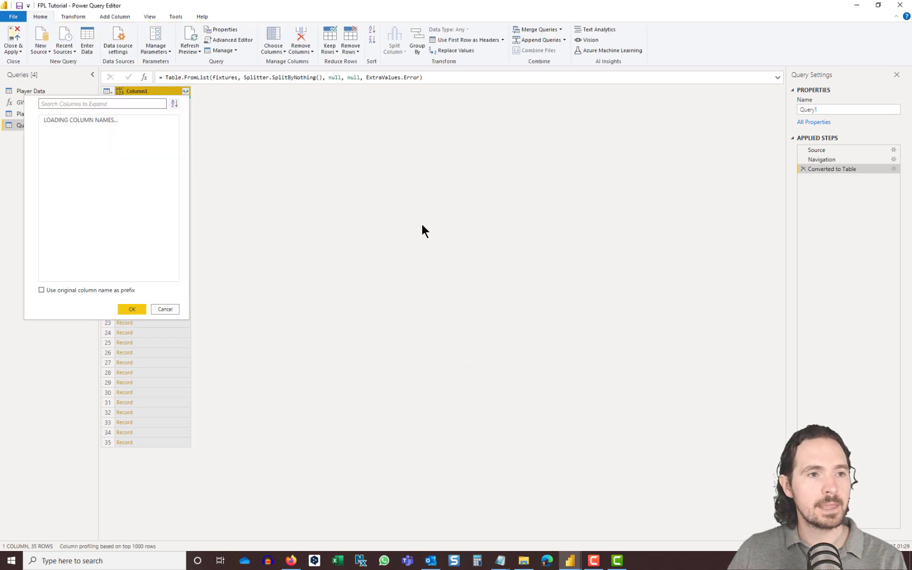
left_click(132, 298)
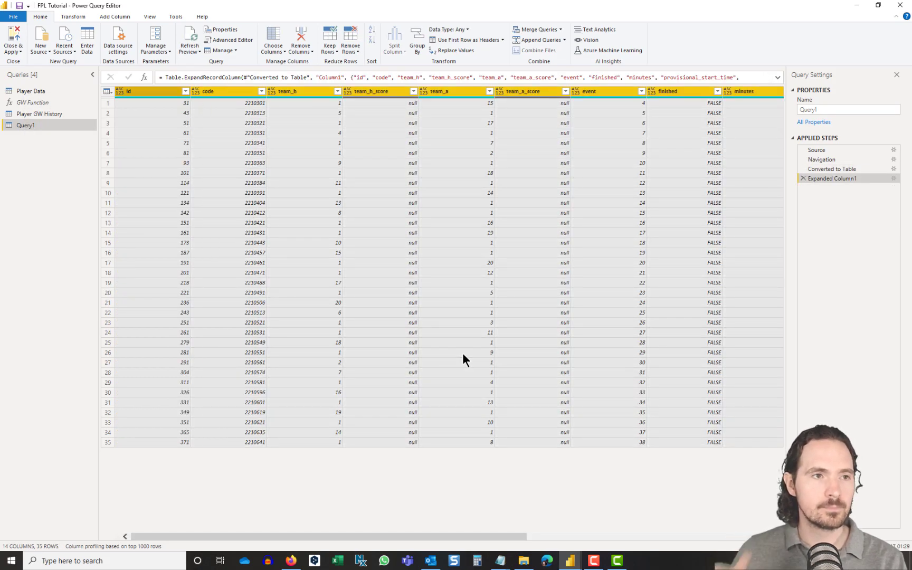
left_click_drag(417, 535, 314, 524)
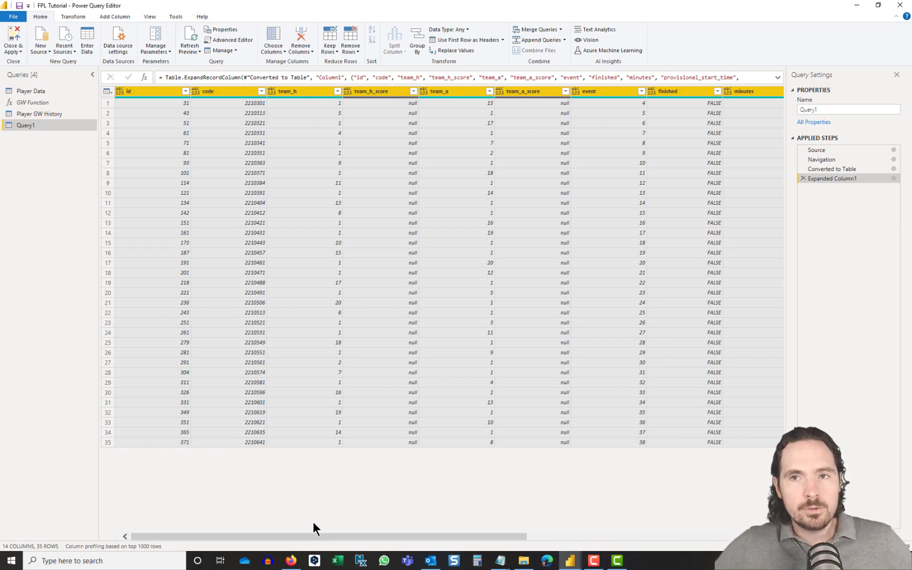
- Rename the new query as Fixtures Function
double_click(806, 110)
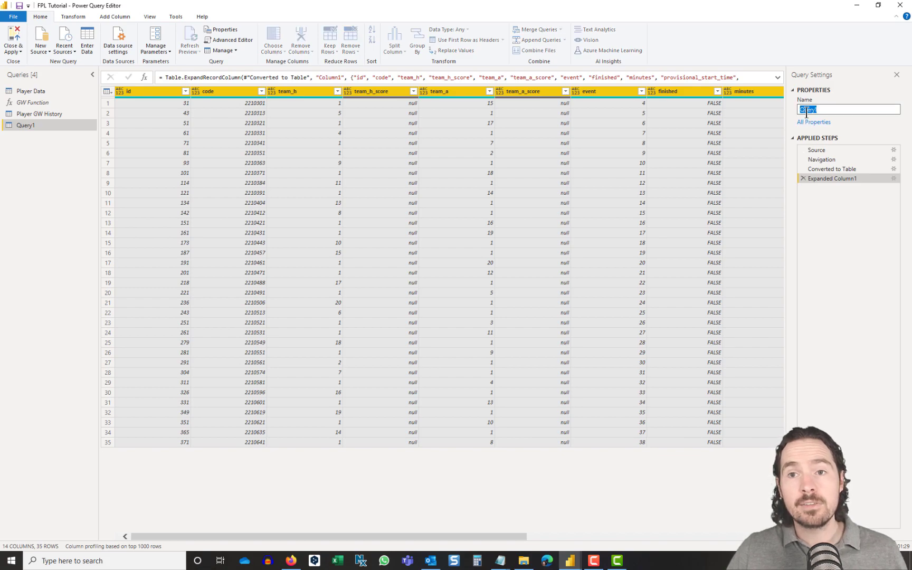
type("Fixture")
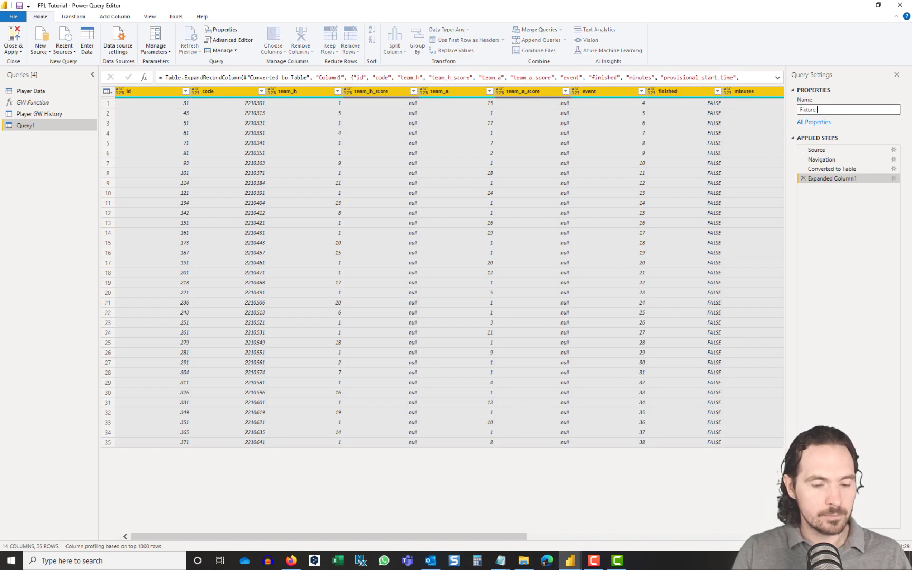
type("s Function")
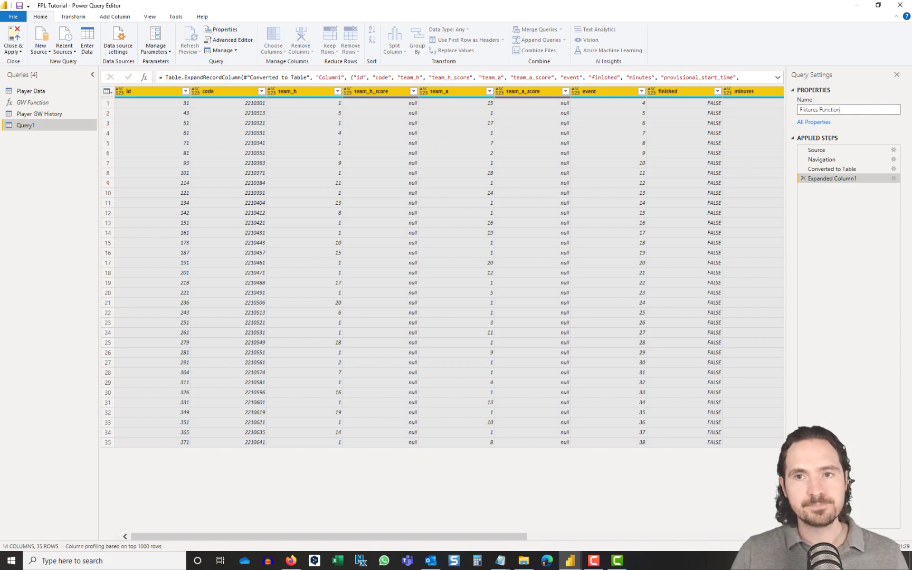
key("Return")
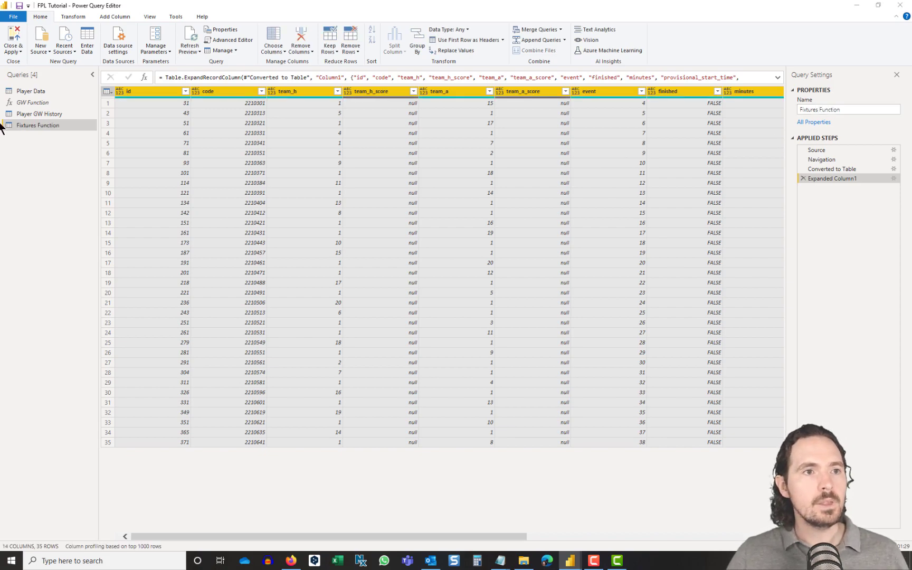
- Open the Fixtures Function code in the Advanced Editor and insert eight blank lines after the Source line
left_click(212, 40)
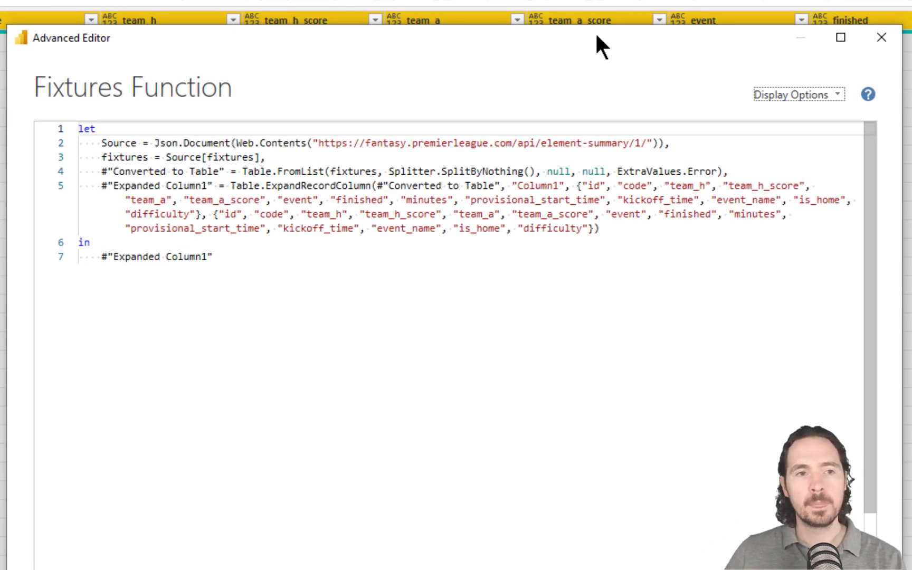
key("Down")
key("End")
key("Return")
key("Return")
key("Return")
key("Return")
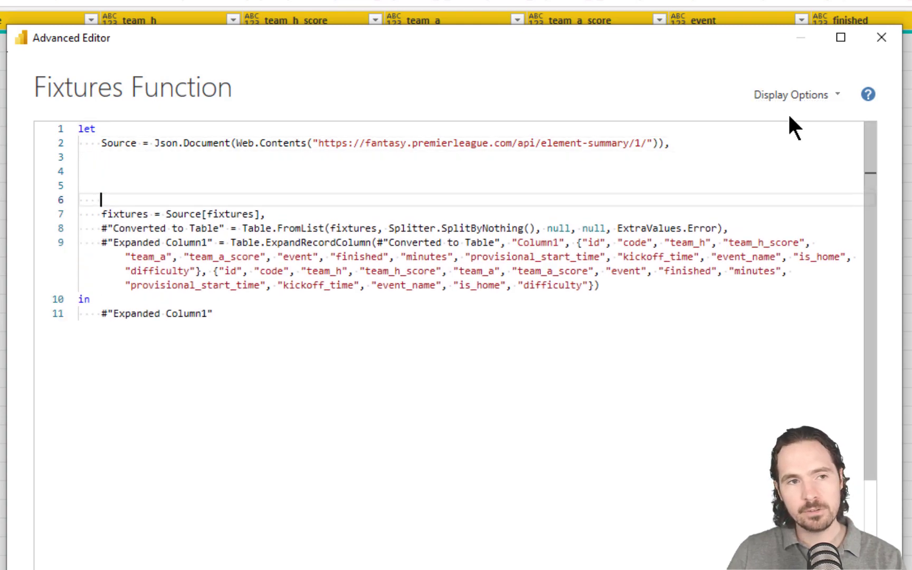
key("Return")
key("Return")
key("Return")
key("Return")
left_click_drag(675, 141, 311, 143)
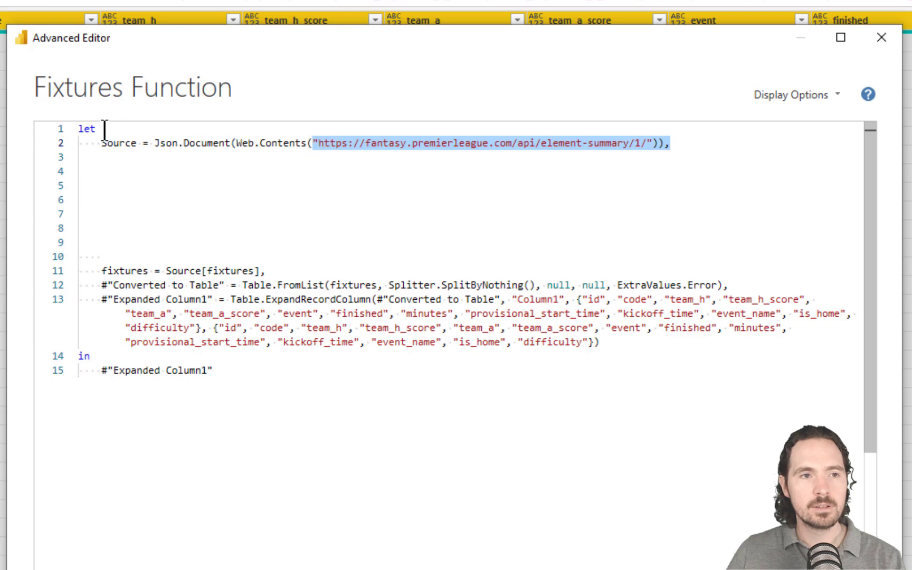
left_click_drag(672, 142, 24, 133)
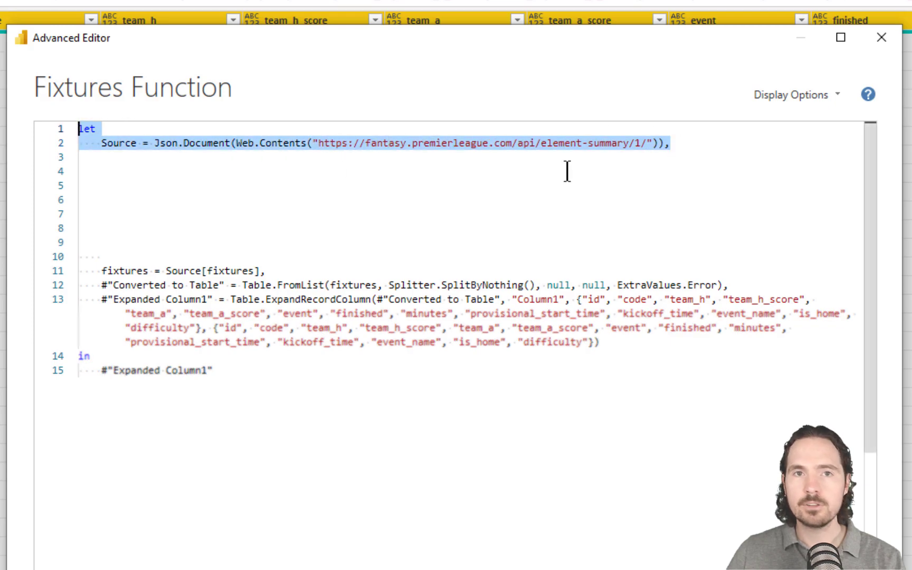
left_click(680, 171)
- Add the parameter declaration (player as text) above the let line, followed by two blank lines
left_click(83, 128)
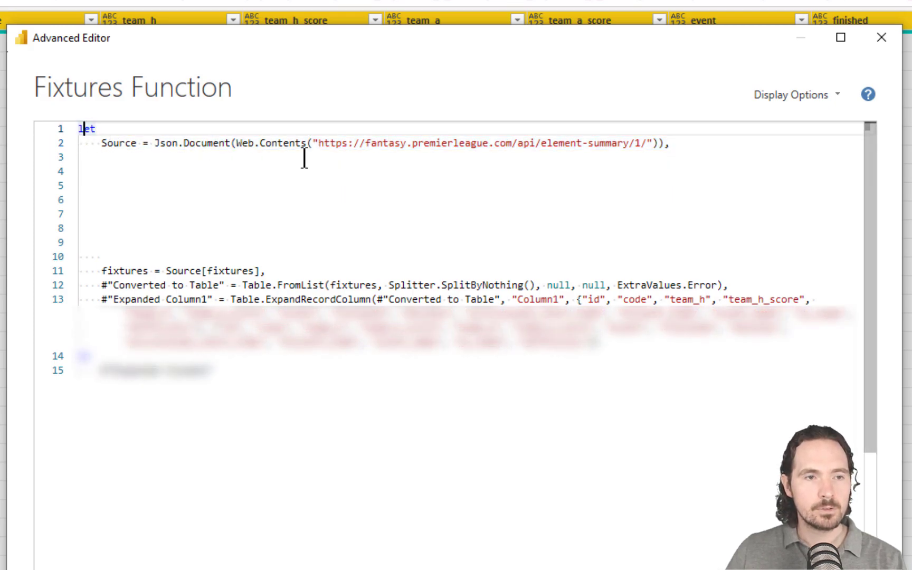
key("Home")
key("Return")
key("Return")
key("Return")
key("Up")
key("Up")
key("Up")
type("()")
type("player as te")
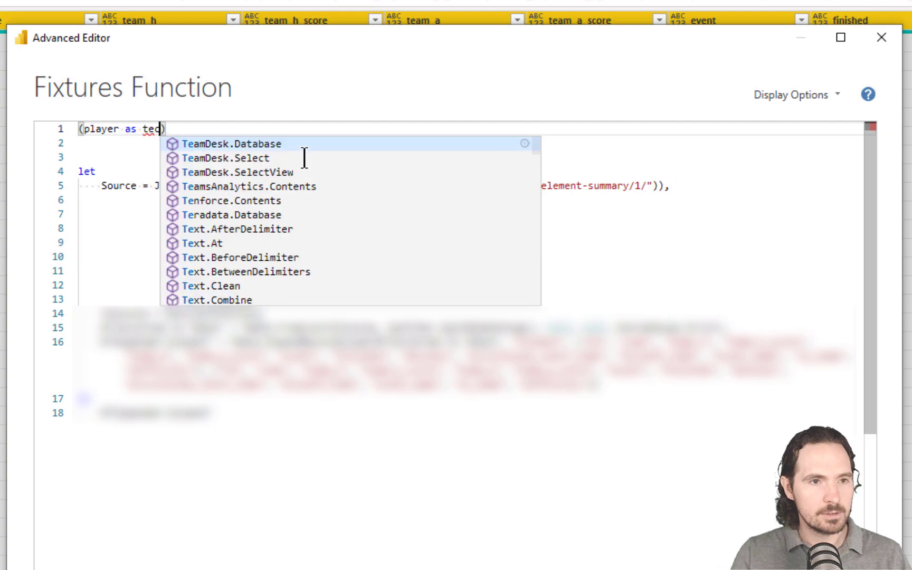
type("c")
key("BackSpace")
type("xt")
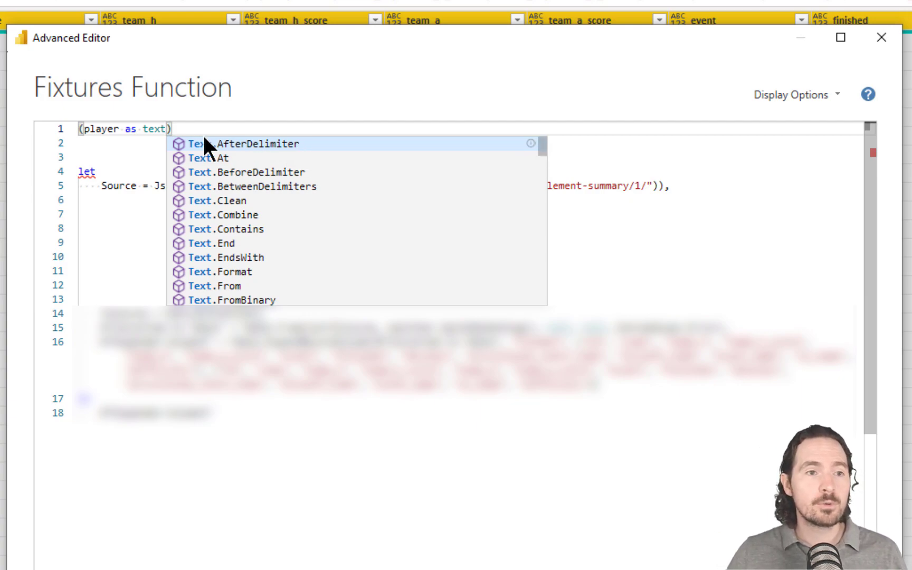
left_click(110, 128)
left_click(640, 186)
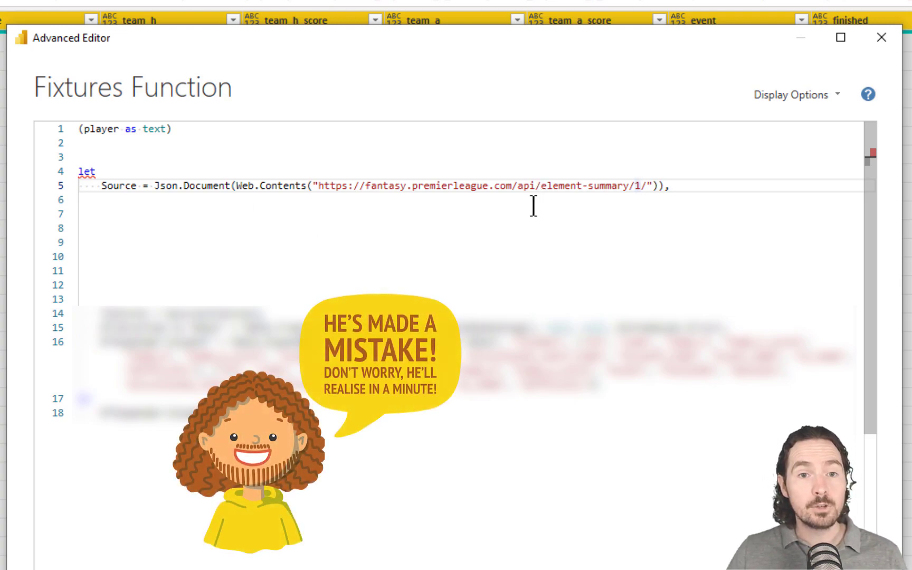
left_click(518, 186)
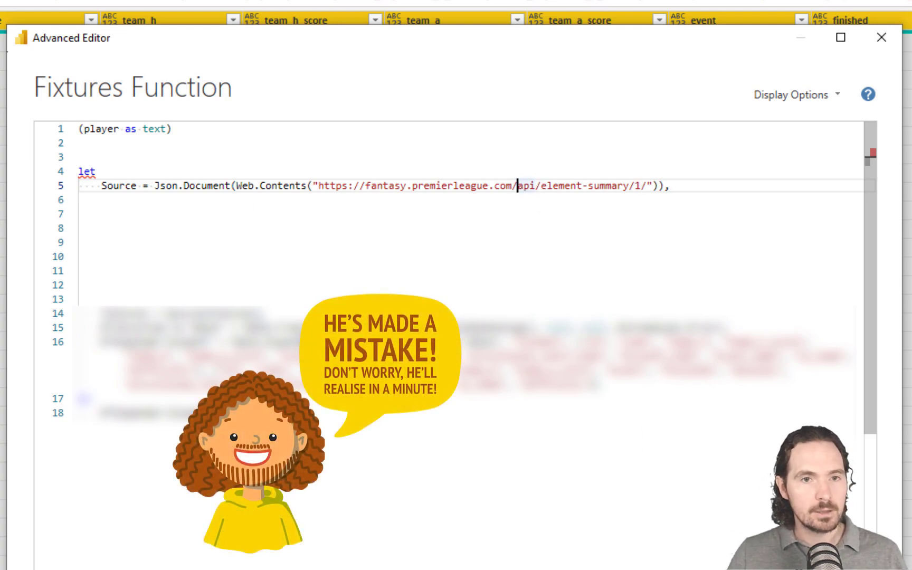
type("\"")
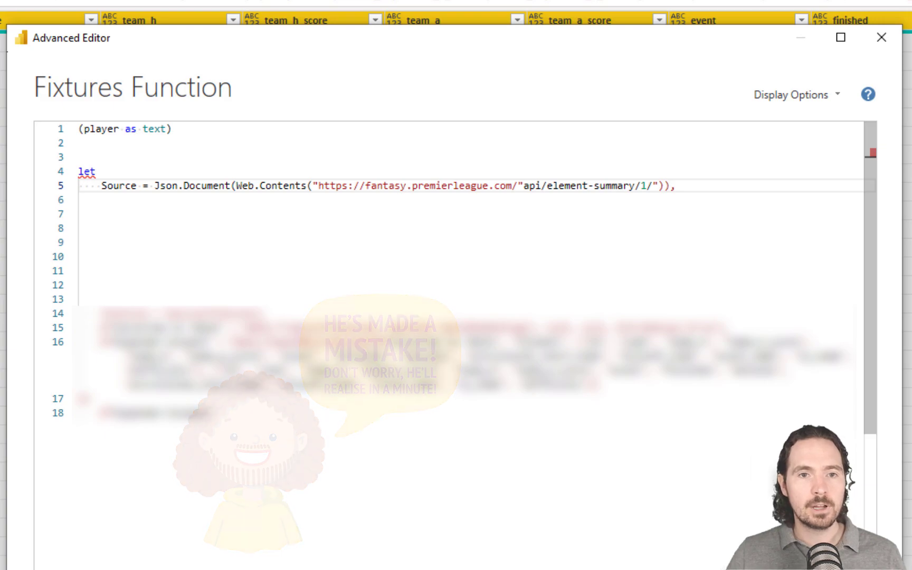
key("Return")
key("Return")
key("Return")
left_click_drag(544, 187, 311, 184)
left_click(518, 353)
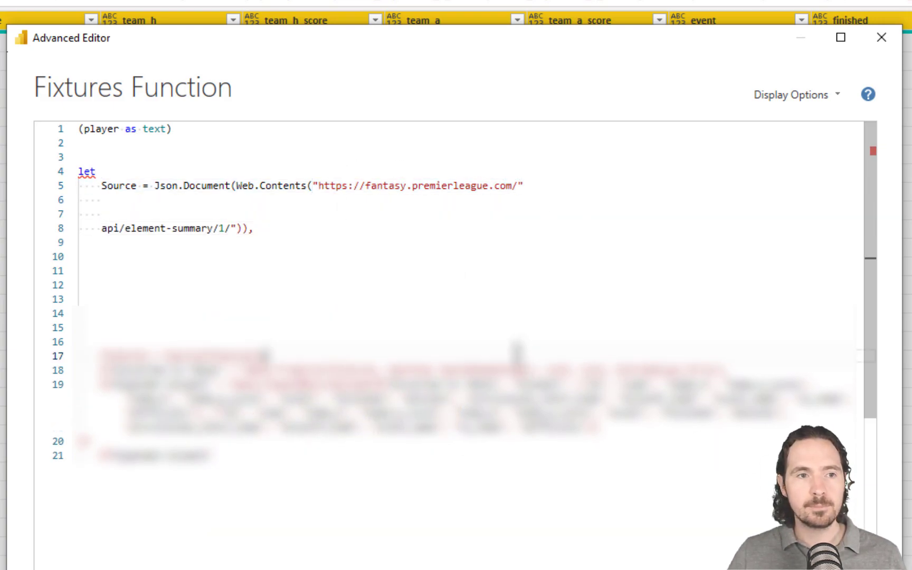
left_click(554, 186)
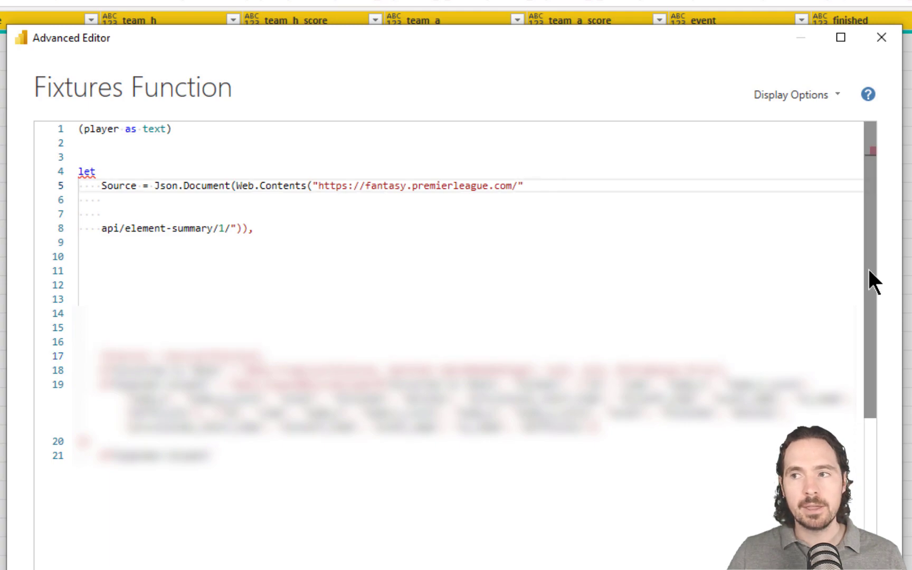
type(",")
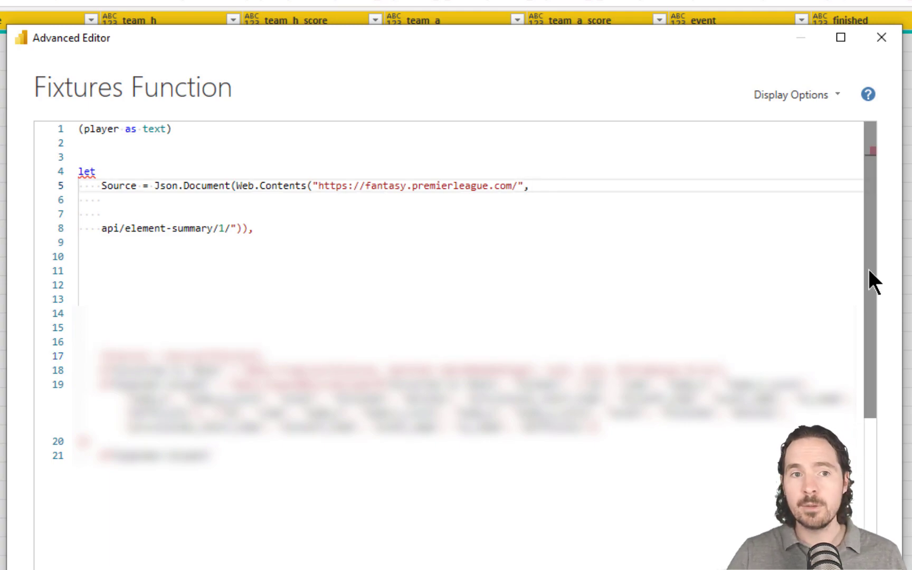
- Insert [RelativePath =" in front of api/element-summary on the separated path line
left_click(101, 228)
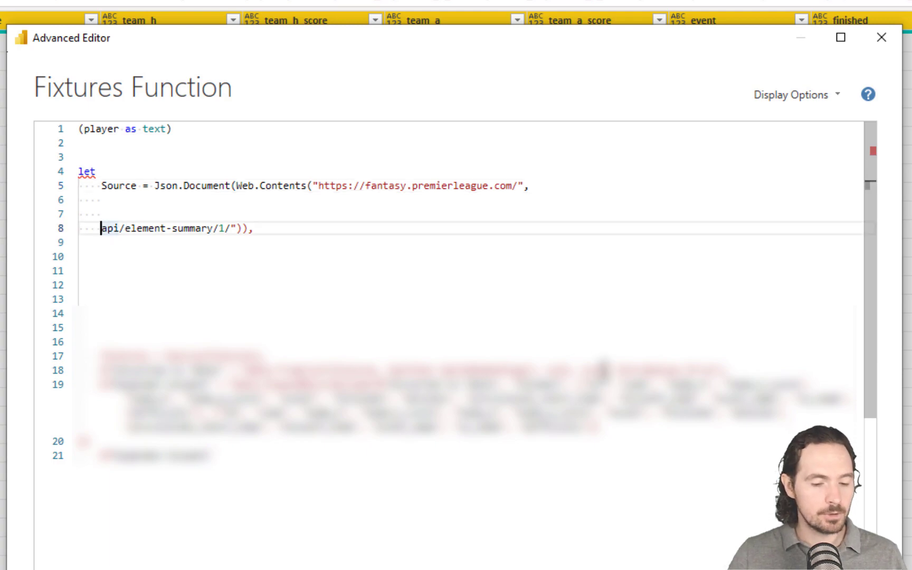
type("[Rela")
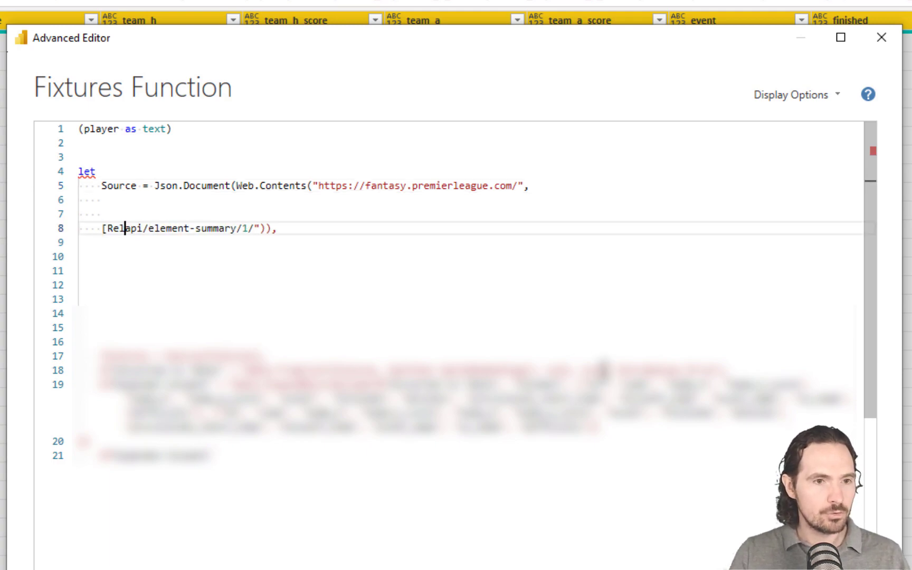
type("tiveP")
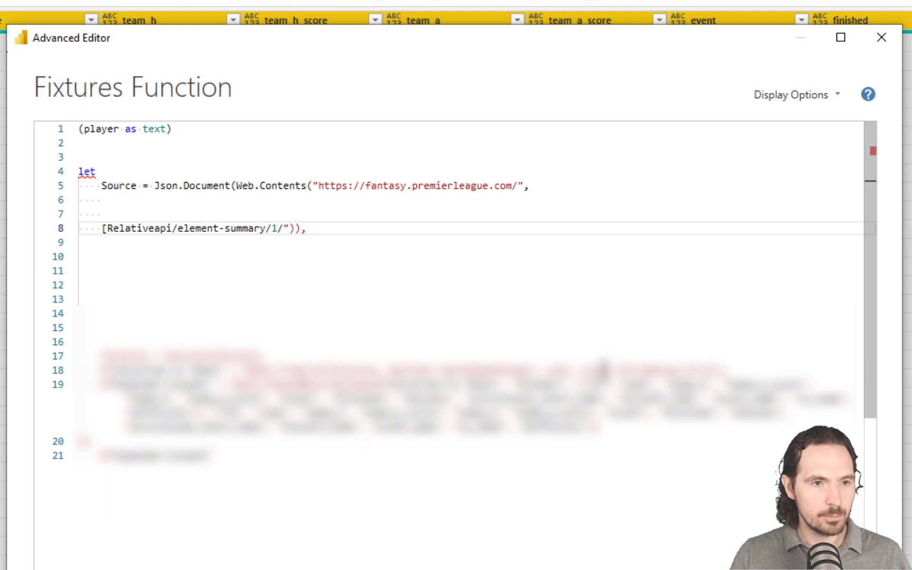
type("ath =")
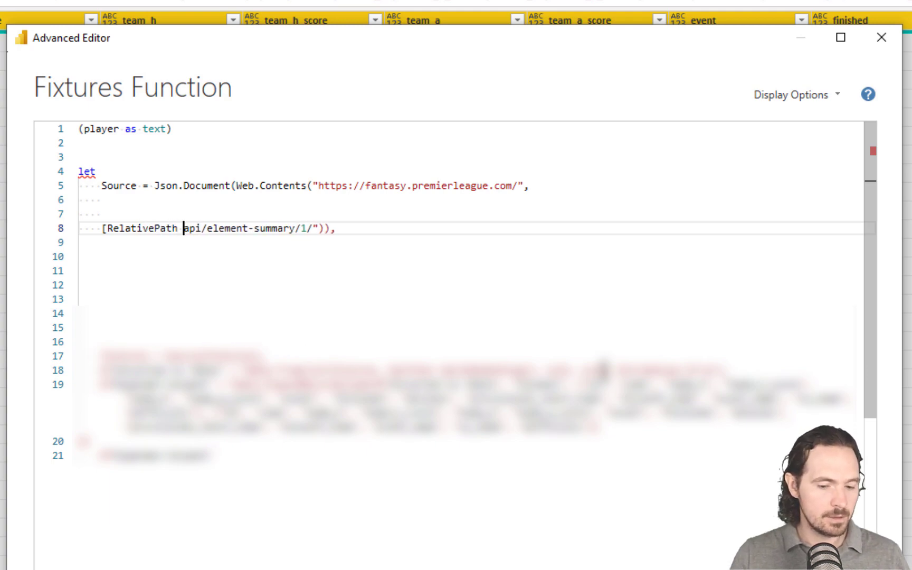
type("\"")
- Close the string after api/element-summary/ and reopen it before the final slash so the 1 stands outside the quotes
key("ctrl+Right")
key("ctrl+Right")
key("ctrl+Right")
key("ctrl+Right")
key("Left")
type("\"1")
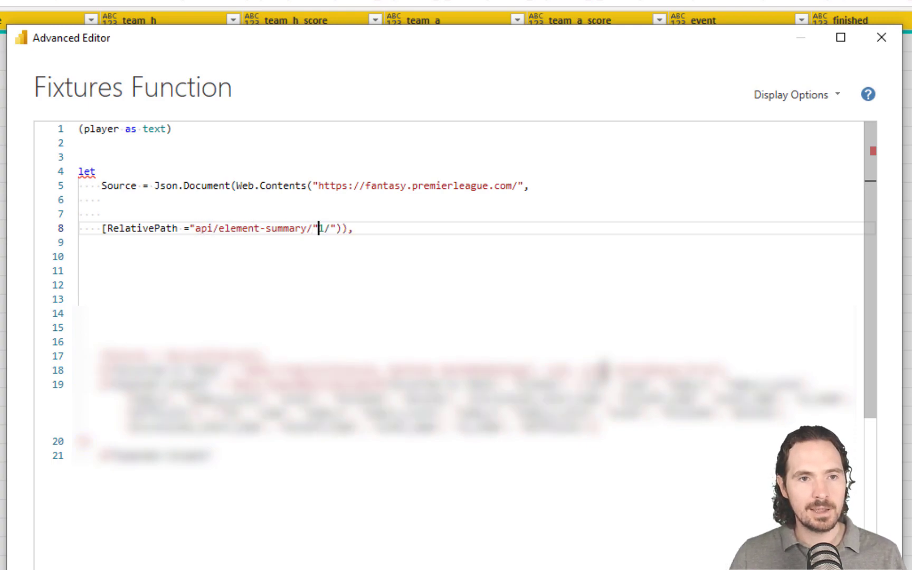
type("\"")
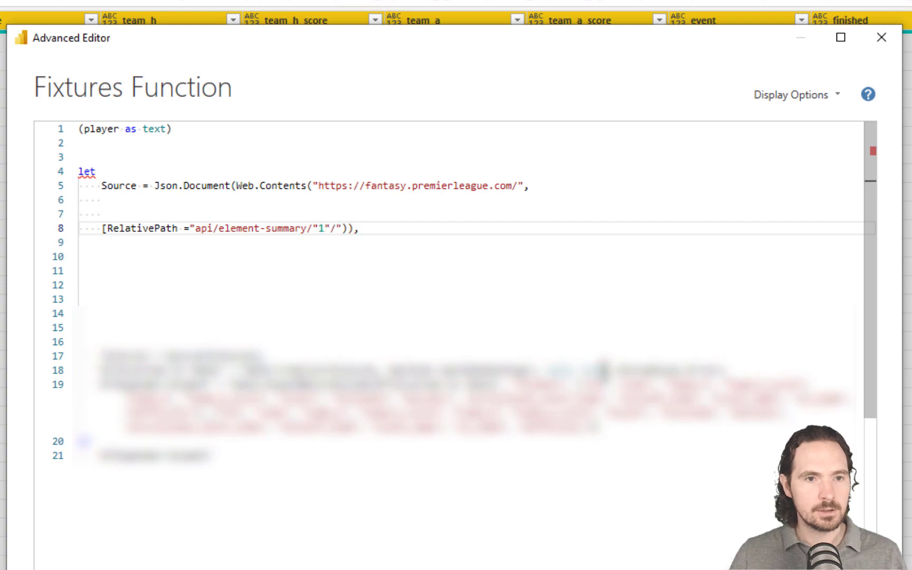
- Add an & on each side of the 1 to join it with the two path strings, with spaces around it
key("Left")
type("&")
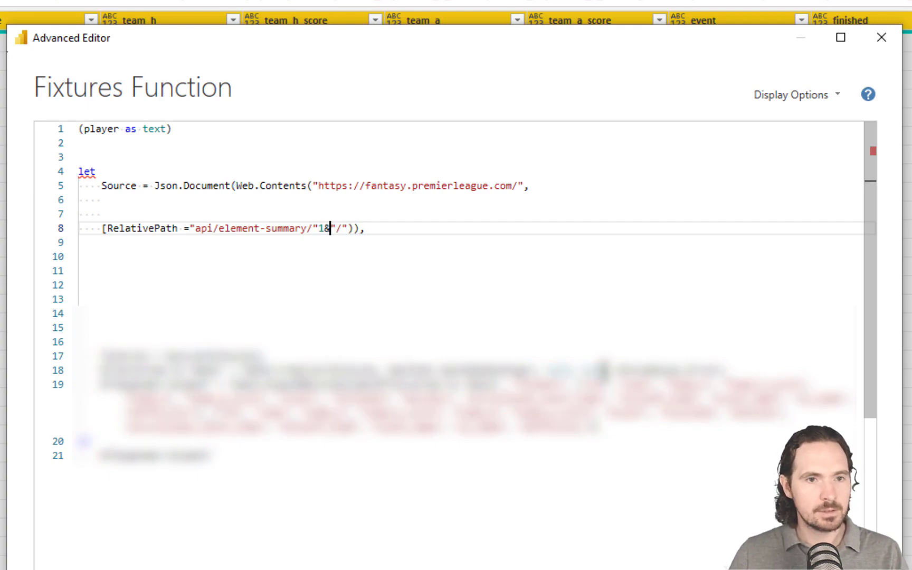
key("Left")
key("Left")
key("Left")
key("Left")
key("Left")
key("Left")
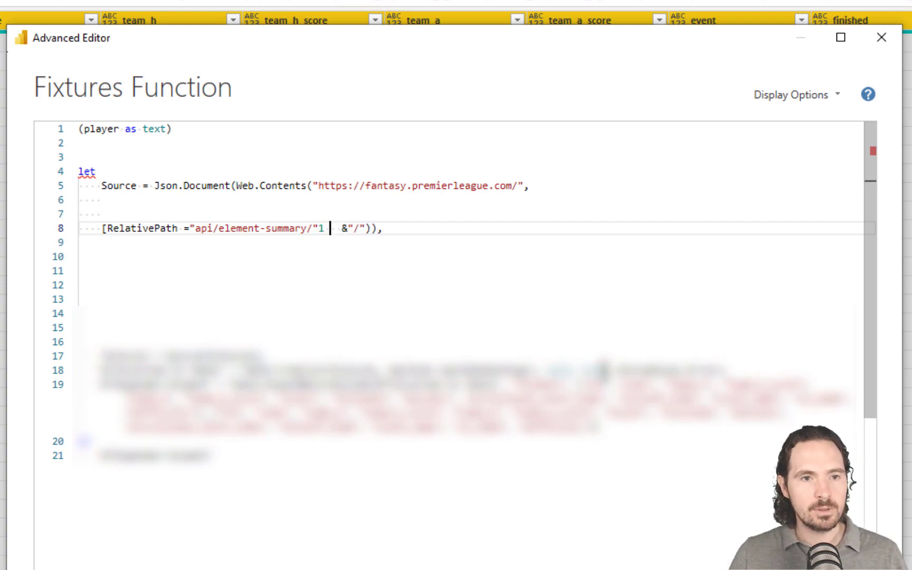
key("Right")
type("&")
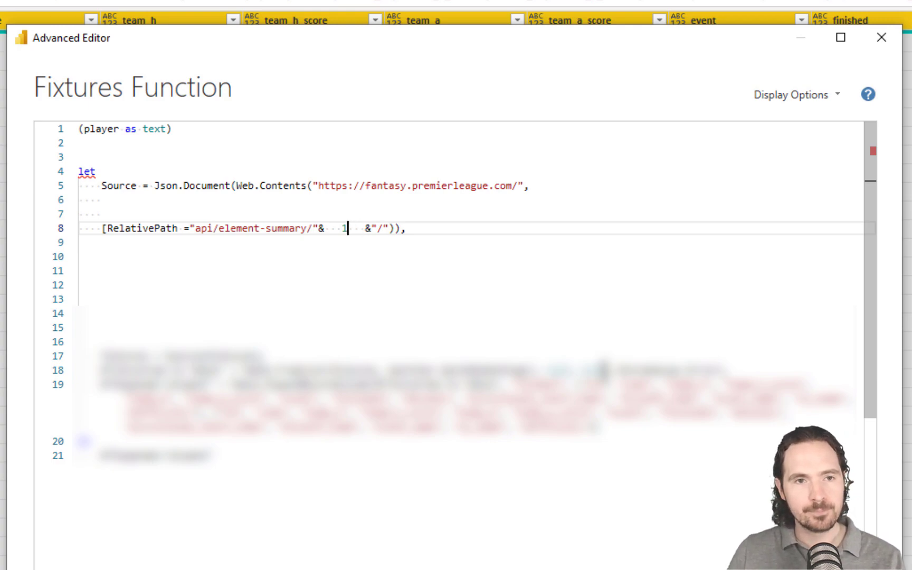
- Replace the 1 in the relative path with the parameter reference (player)
key("BackSpace")
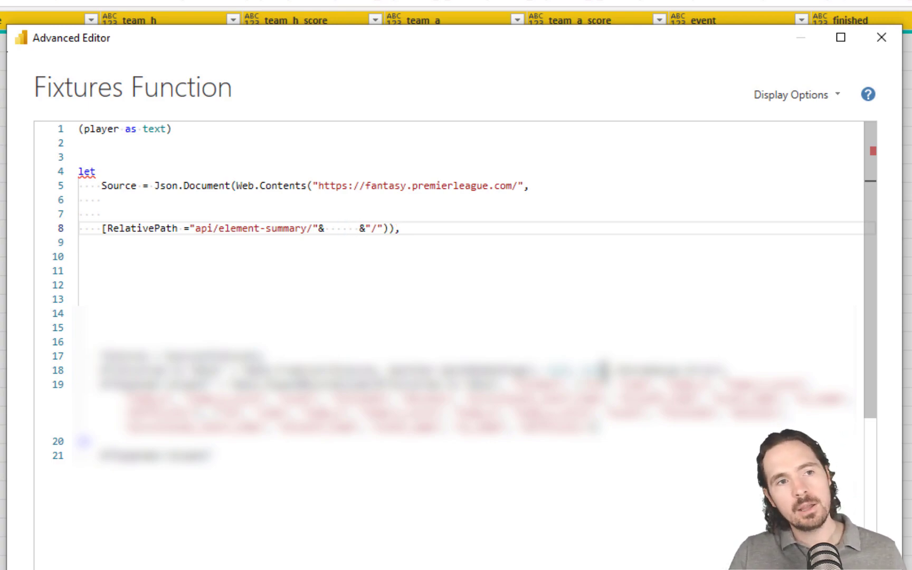
type("player")
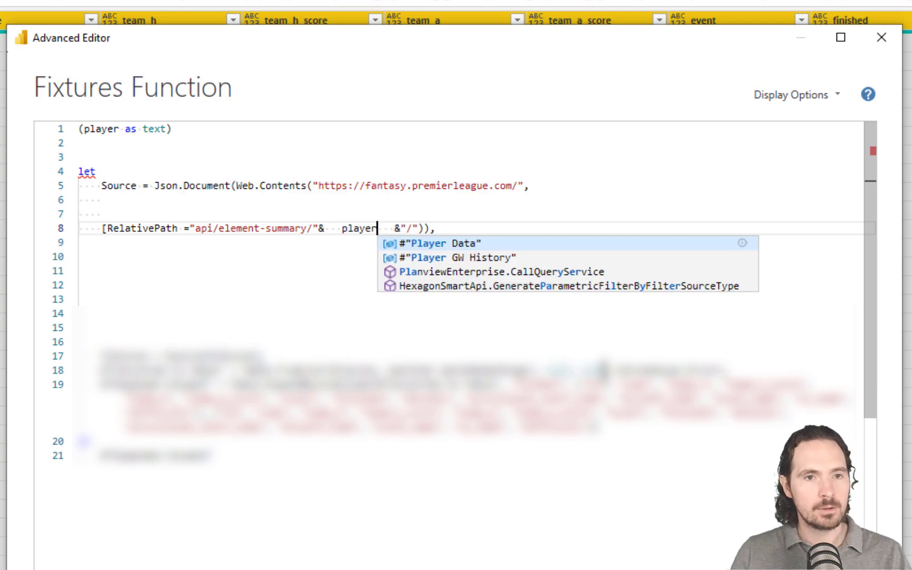
key("BackSpace")
key("BackSpace")
key("BackSpace")
key("BackSpace")
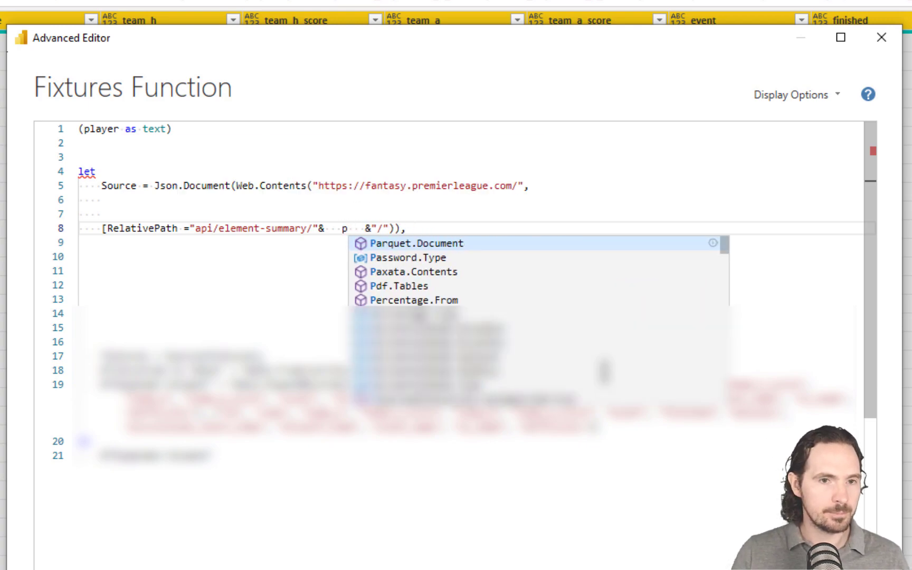
type("()")
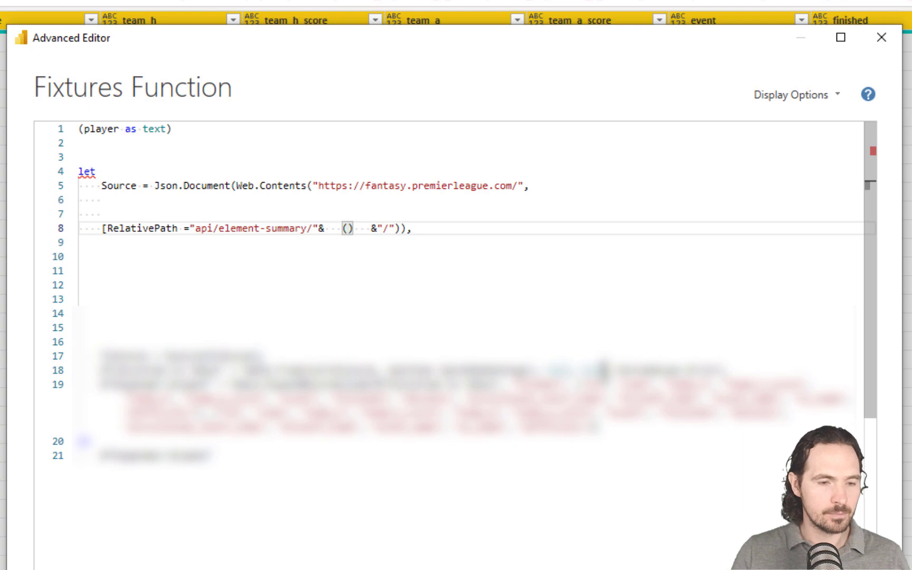
type("player")
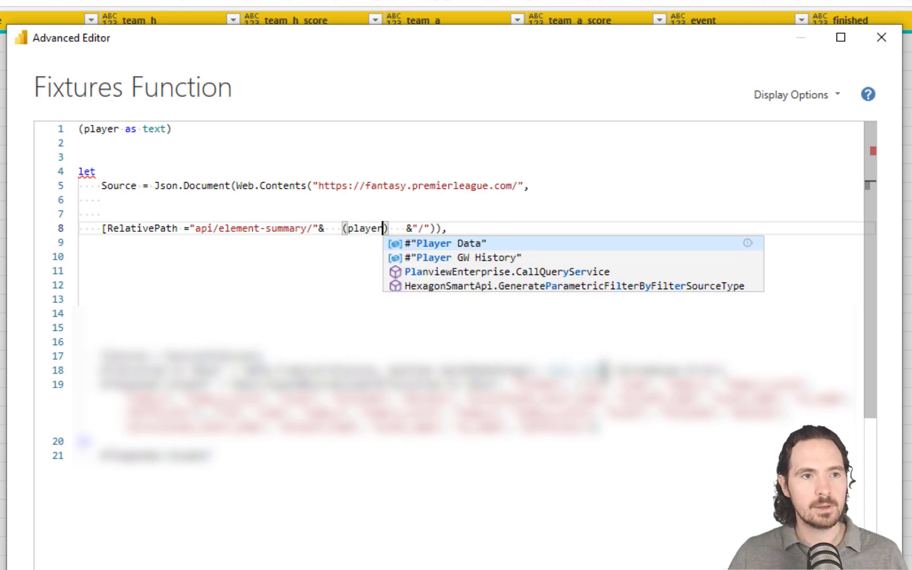
left_click(484, 228)
left_click(505, 299)
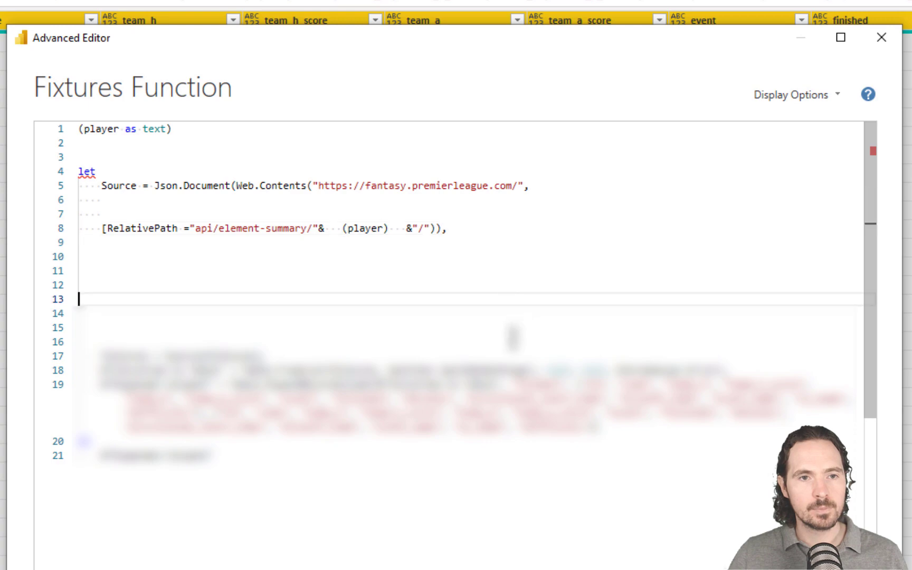
- Remove the spaces on both sides of (player) in the relative path
left_click(340, 228)
key("BackSpace")
key("BackSpace")
key("BackSpace")
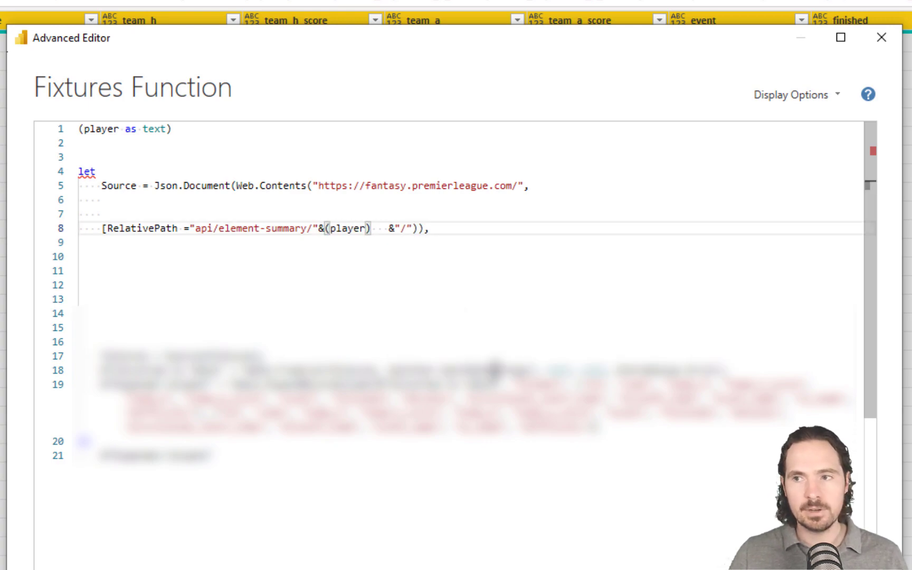
left_click(341, 228)
left_click(370, 228)
left_click(388, 228)
key("BackSpace")
key("BackSpace")
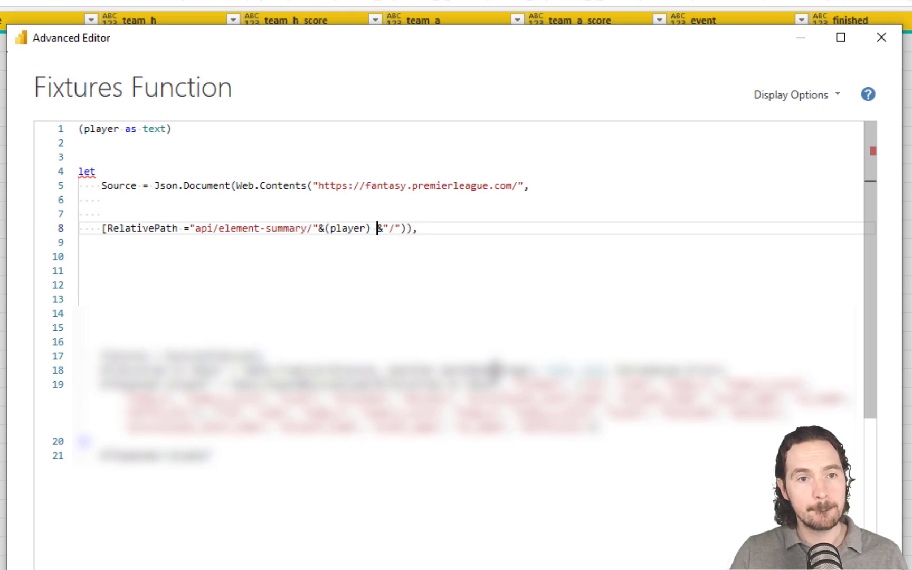
key("BackSpace")
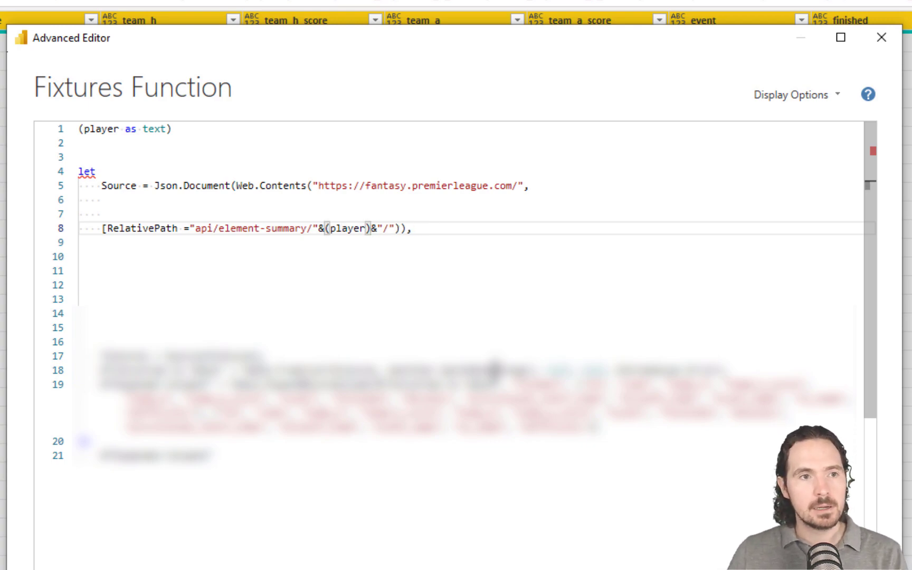
- Complete the parameter declaration on the first line with as table =>
left_click(334, 128)
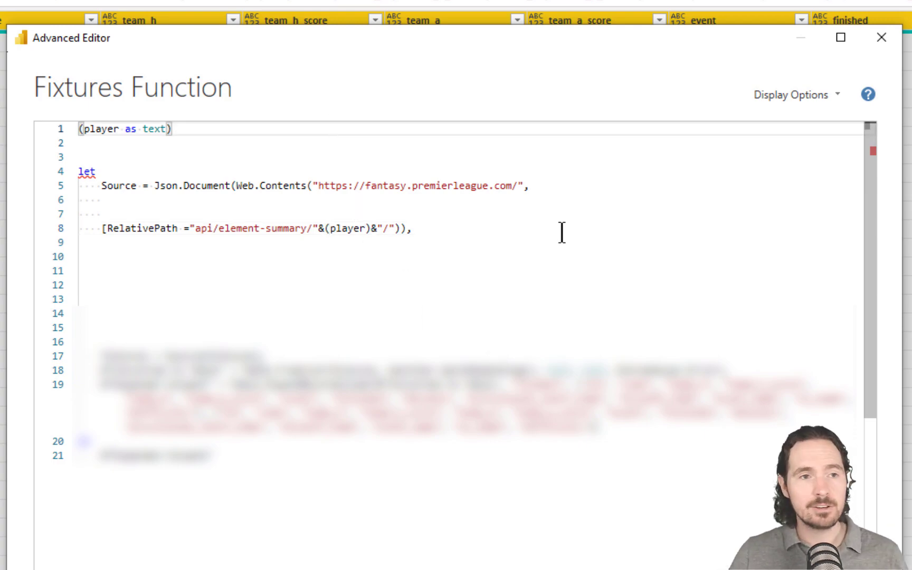
type("as ")
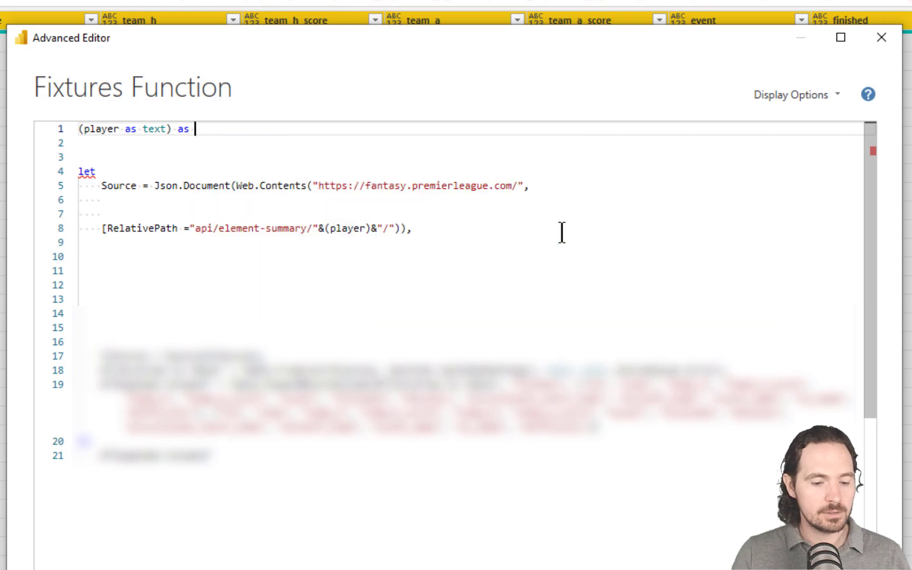
type("zable")
key("BackSpace")
key("BackSpace")
key("BackSpace")
key("BackSpace")
key("BackSpace")
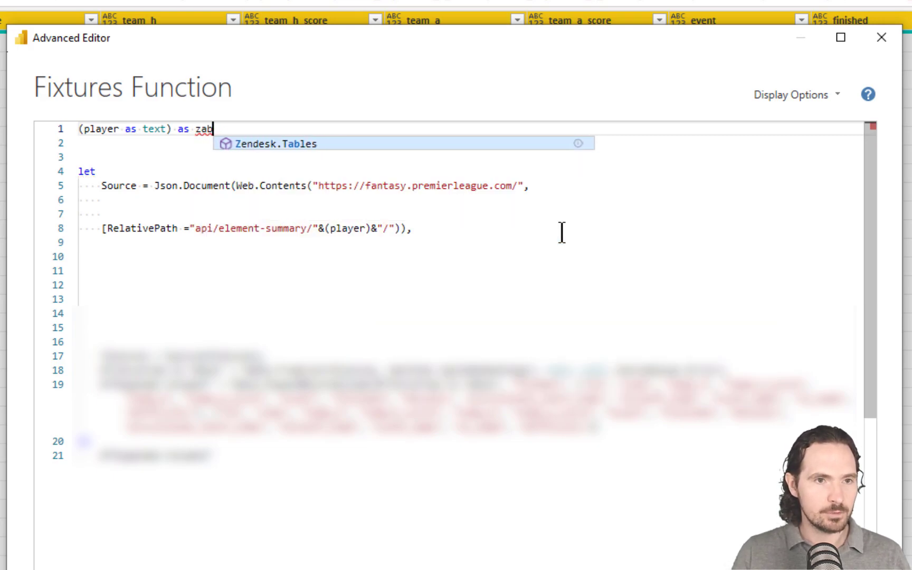
type("table =")
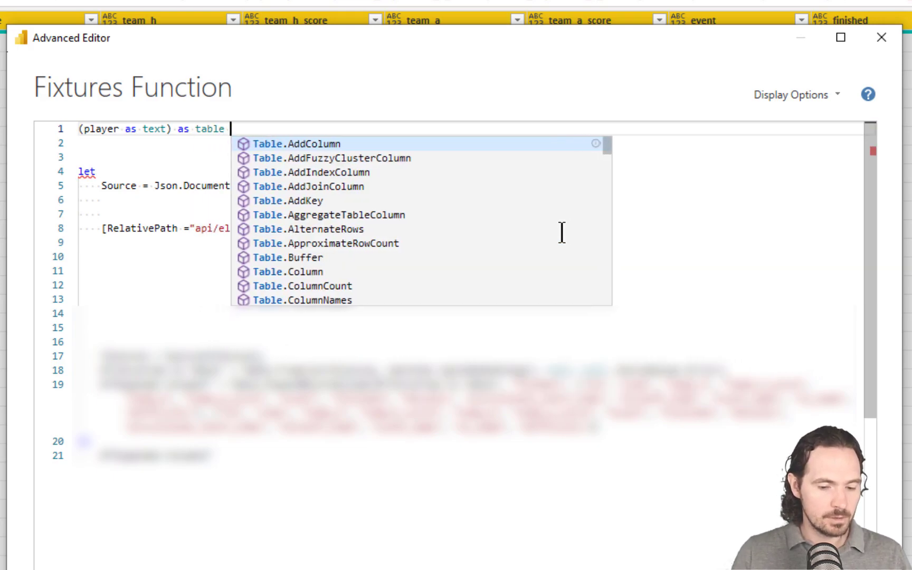
type(">")
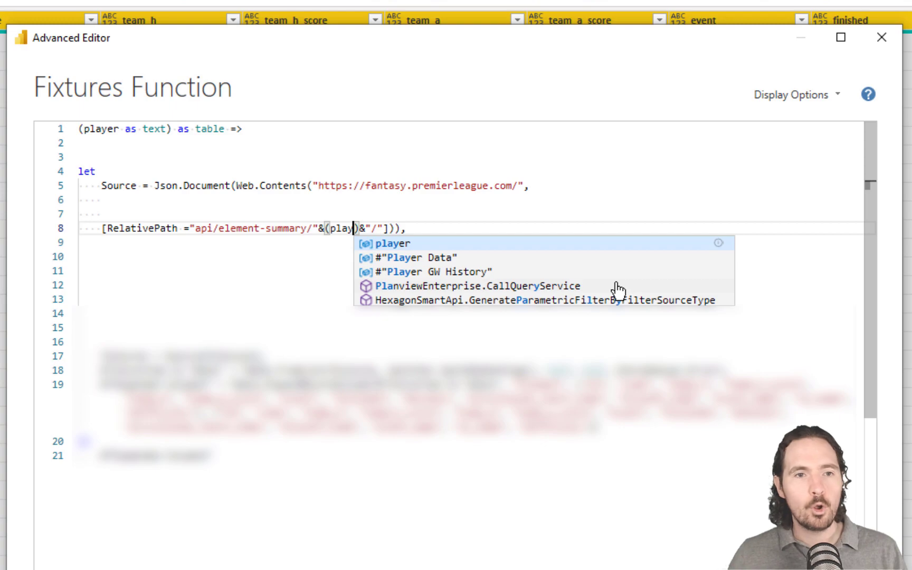
- Complete the player reference in the relative path and reduce the blank lines before the fixtures line to two
type("er")
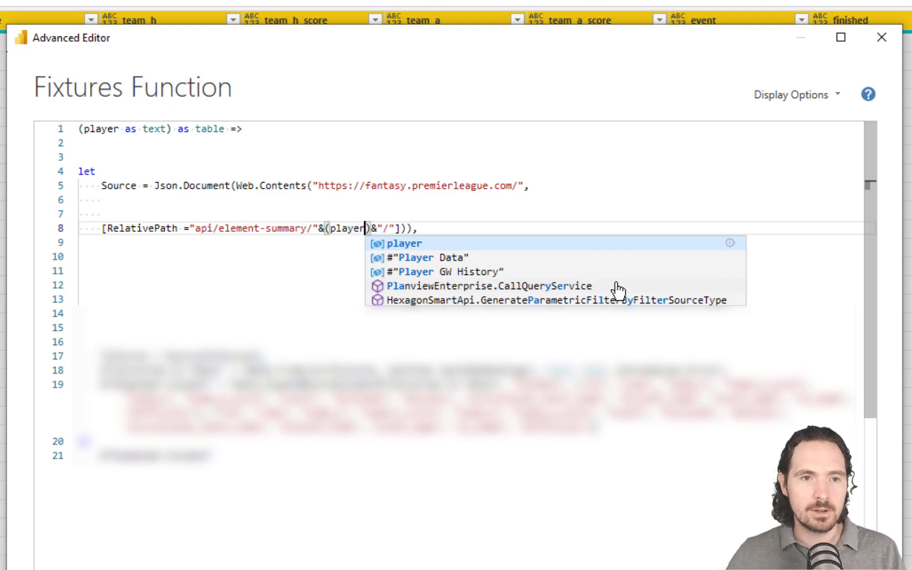
left_click(437, 230)
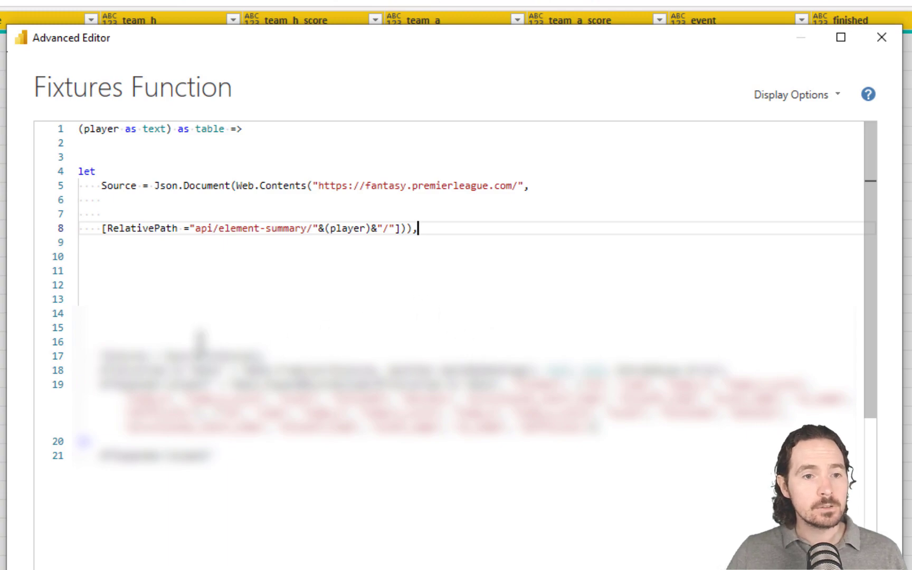
left_click(481, 323)
key("BackSpace")
key("BackSpace")
key("BackSpace")
key("BackSpace")
key("BackSpace")
key("BackSpace")
key("BackSpace")
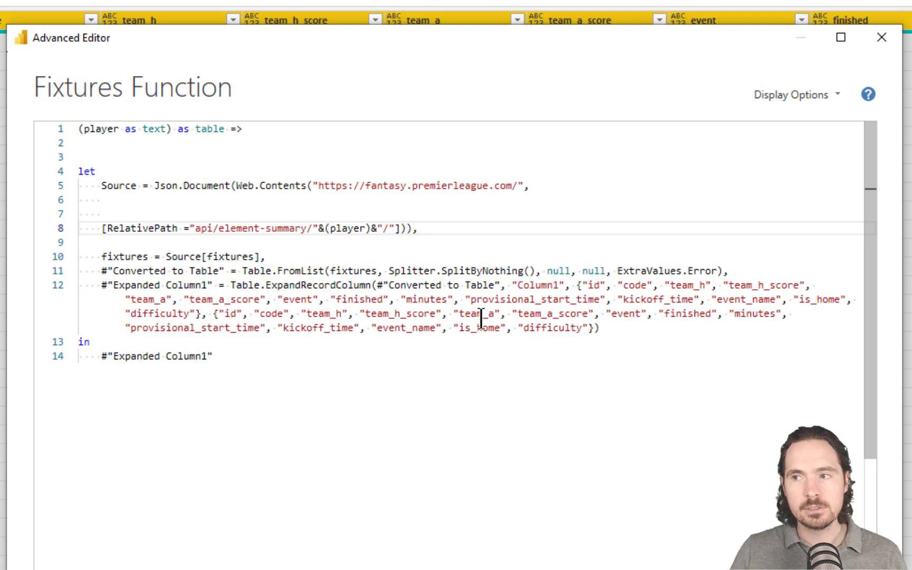
key("Return")
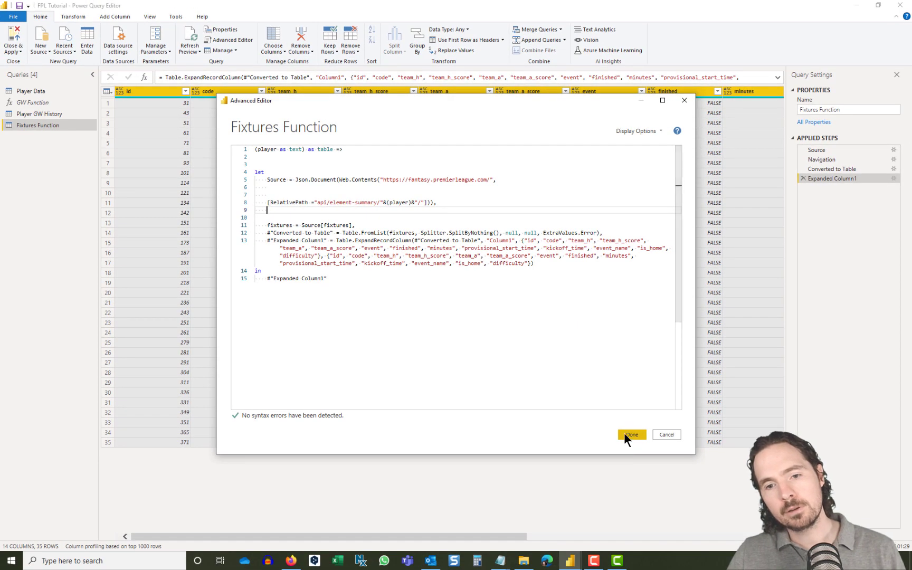
- Apply the edited Fixtures Function code and invoke the function with 1 as the player
left_click(776, 569)
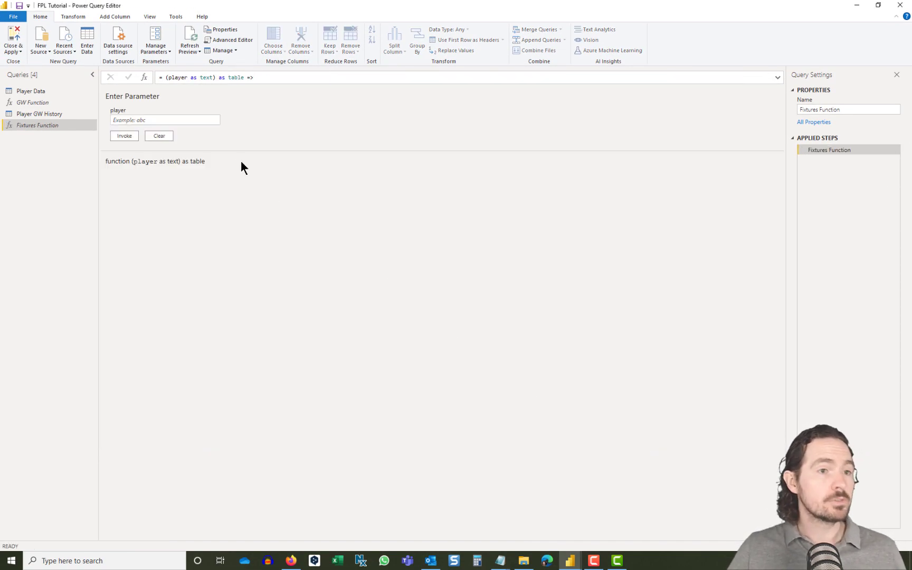
left_click(212, 120)
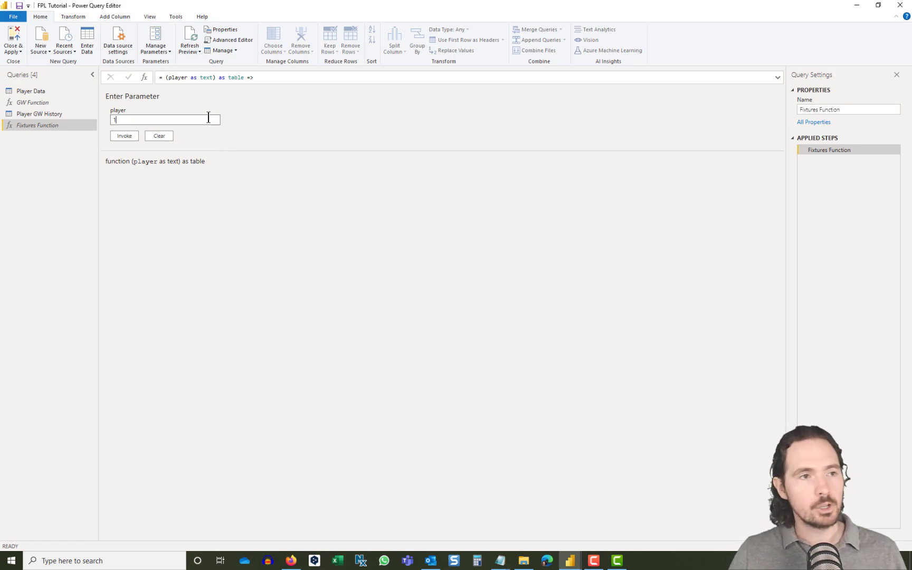
left_click(132, 139)
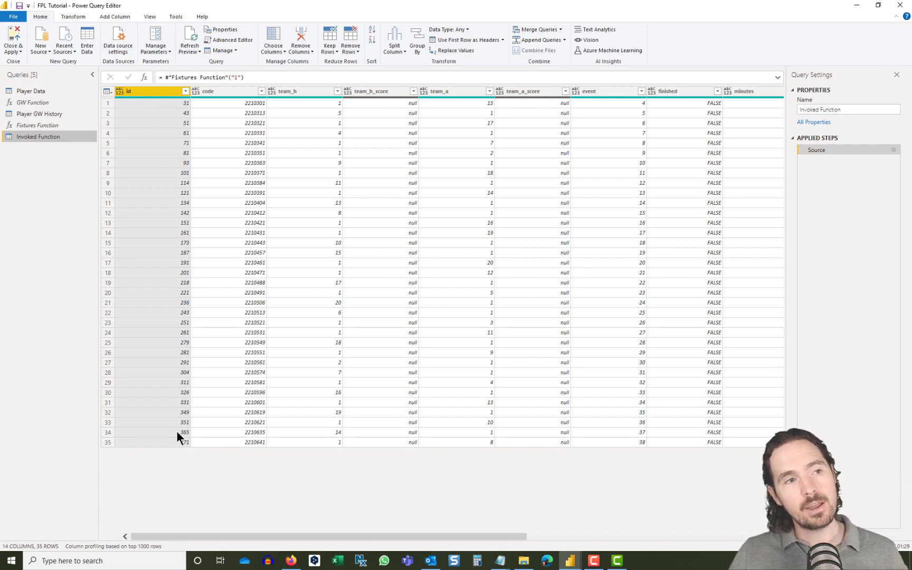
- Delete the Invoked Function test query
right_click(34, 137)
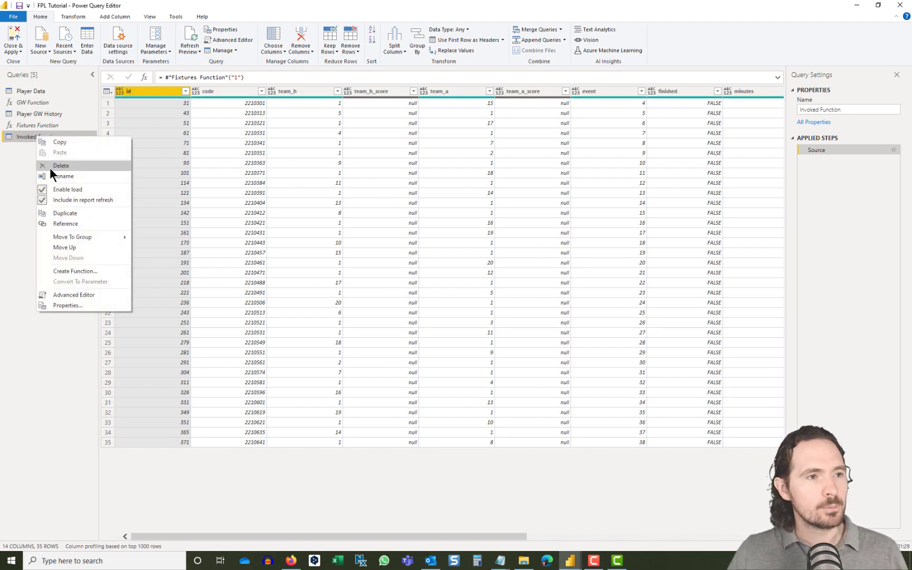
left_click(15, 166)
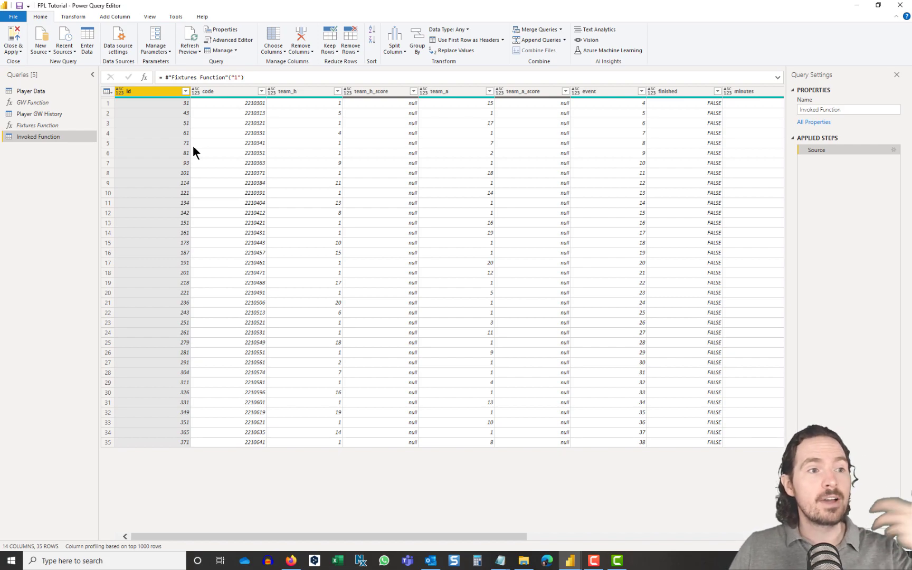
right_click(24, 136)
left_click(56, 166)
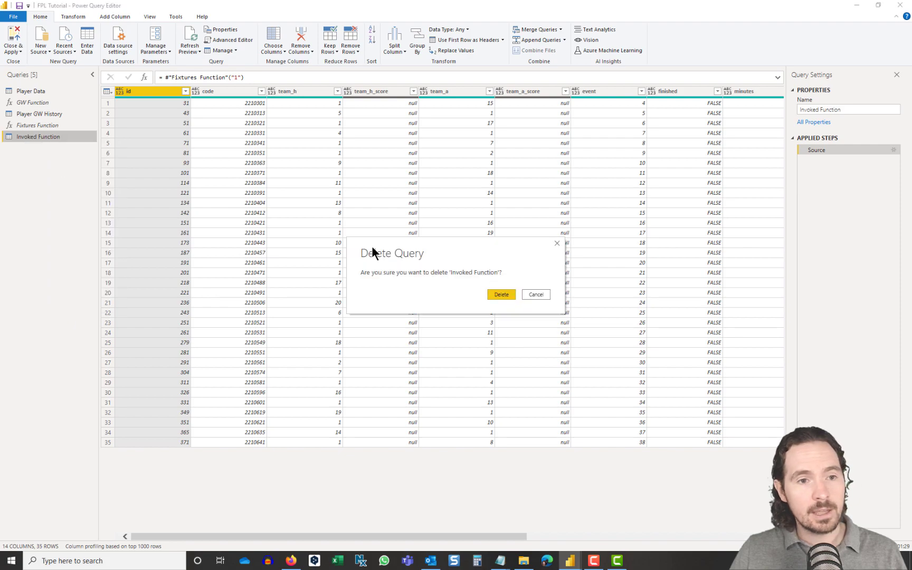
left_click(502, 295)
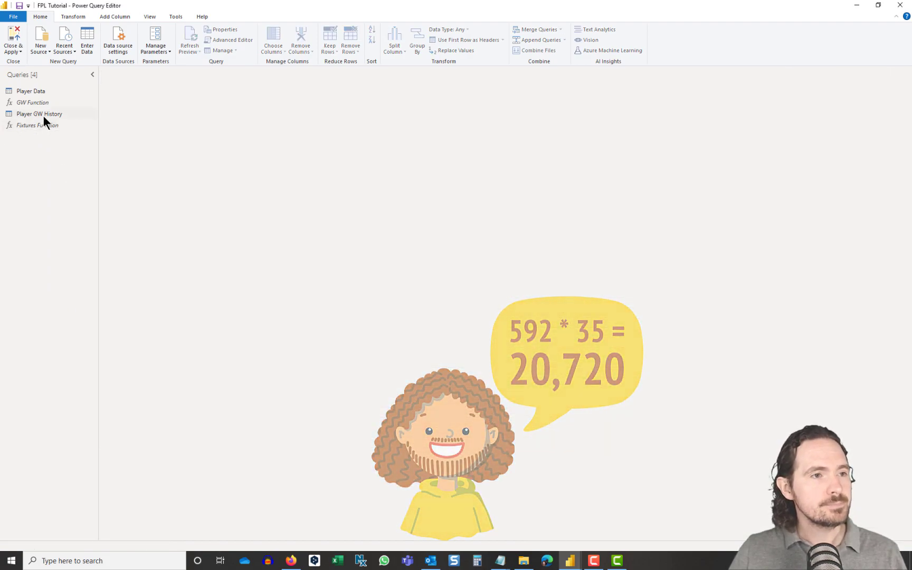
- Duplicate the Player GW History query
left_click(43, 114)
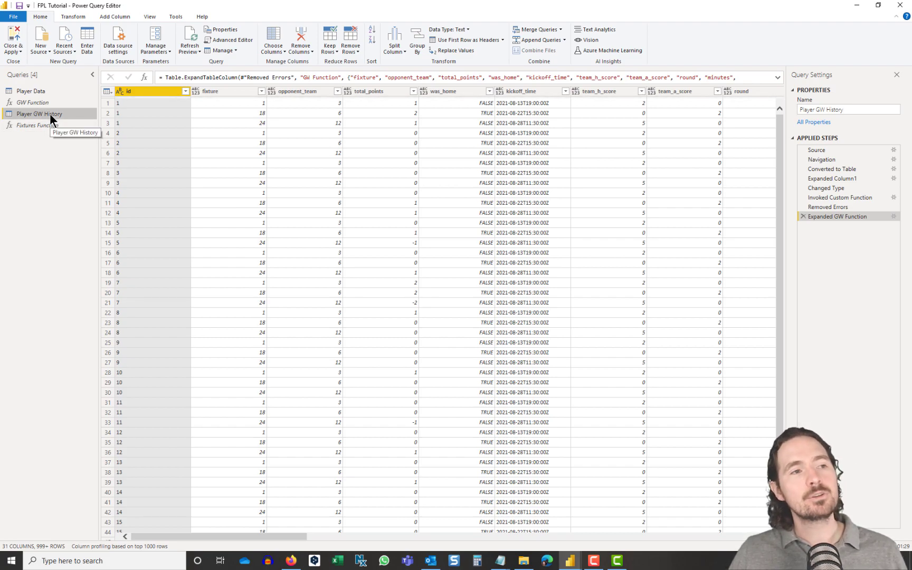
right_click(50, 113)
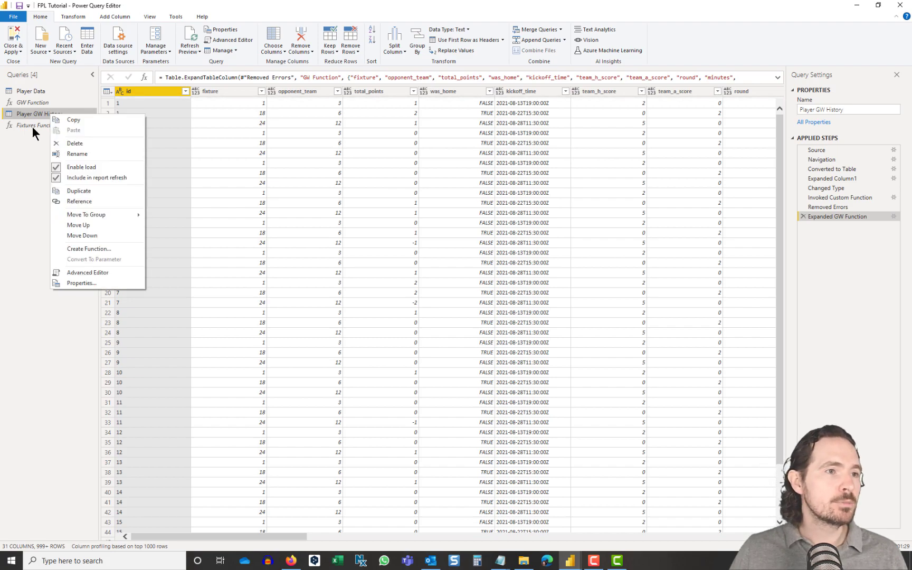
left_click(100, 190)
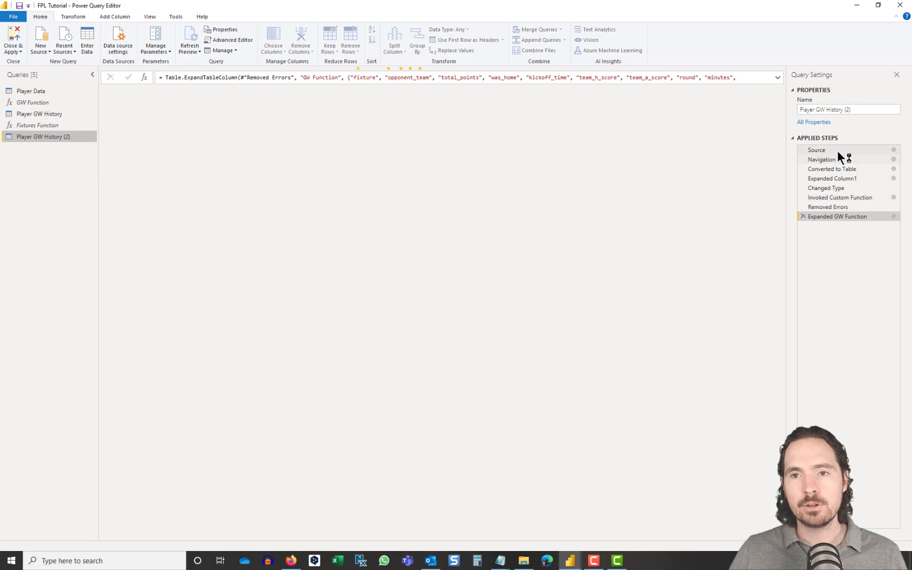
- Delete the duplicated query's applied steps from Changed Type until the end
left_click(842, 179)
left_click(846, 187)
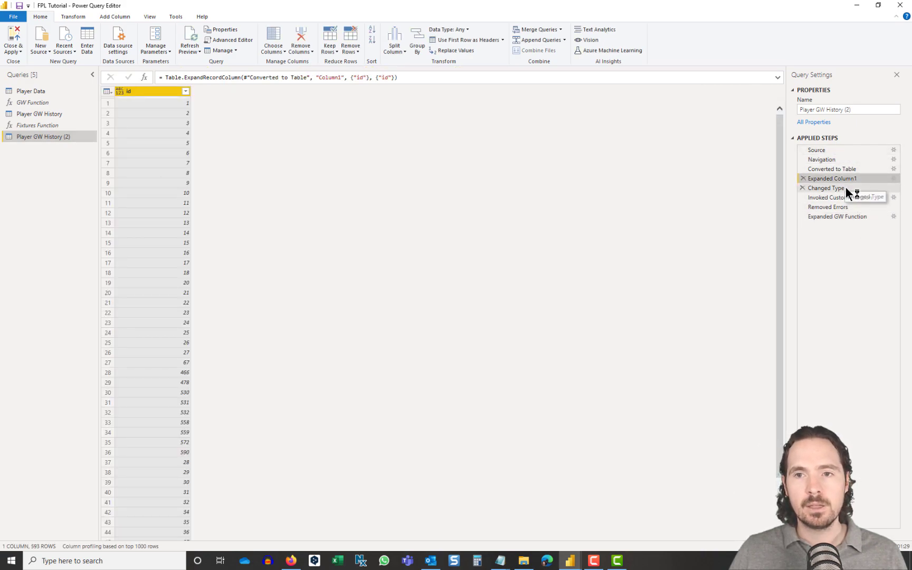
right_click(845, 188)
left_click(876, 228)
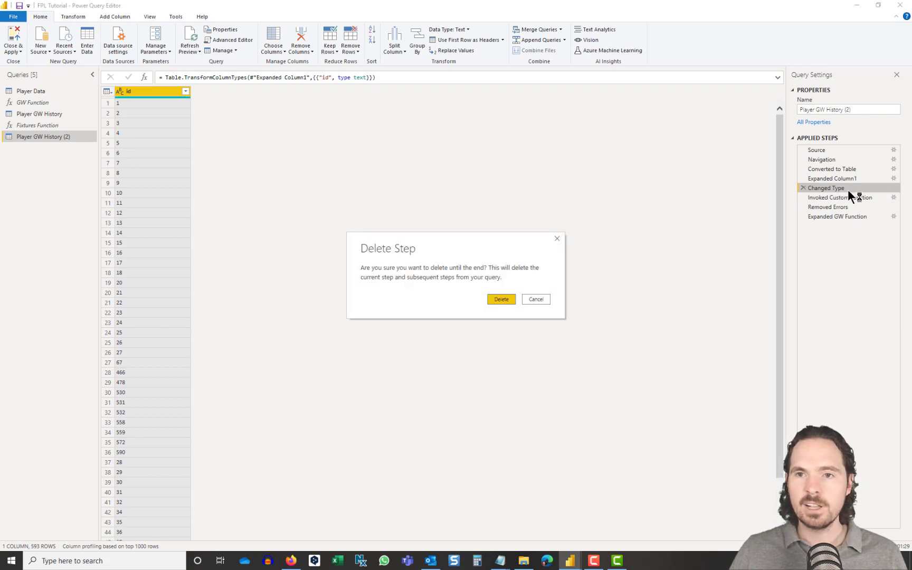
left_click(500, 299)
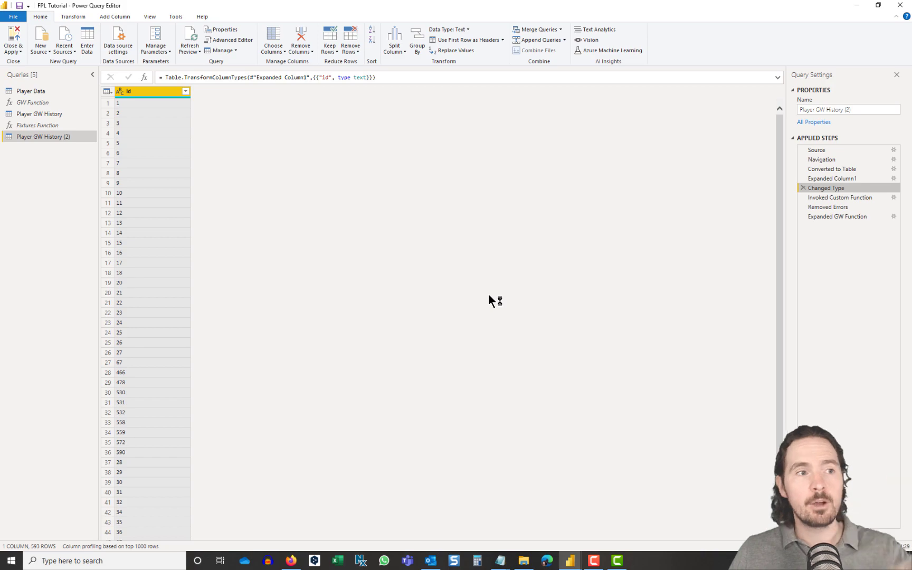
- Add a column that invokes Fixtures Function for each row, using the id column as the player parameter
left_click(114, 16)
left_click(77, 46)
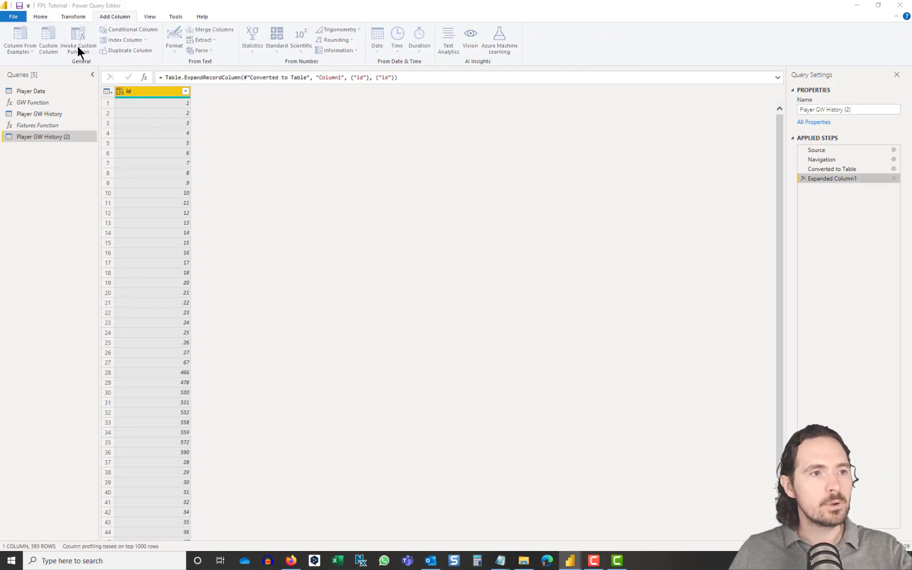
left_click(339, 286)
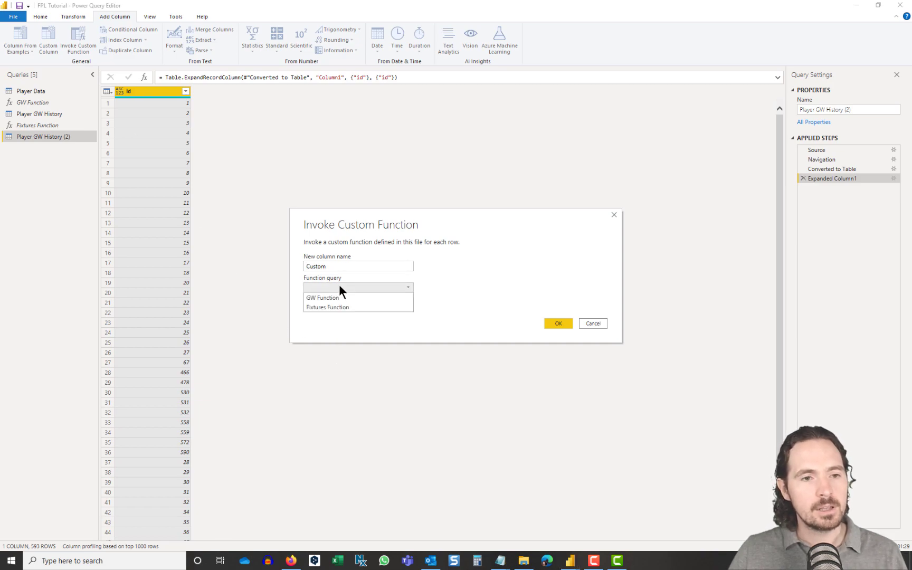
left_click(361, 306)
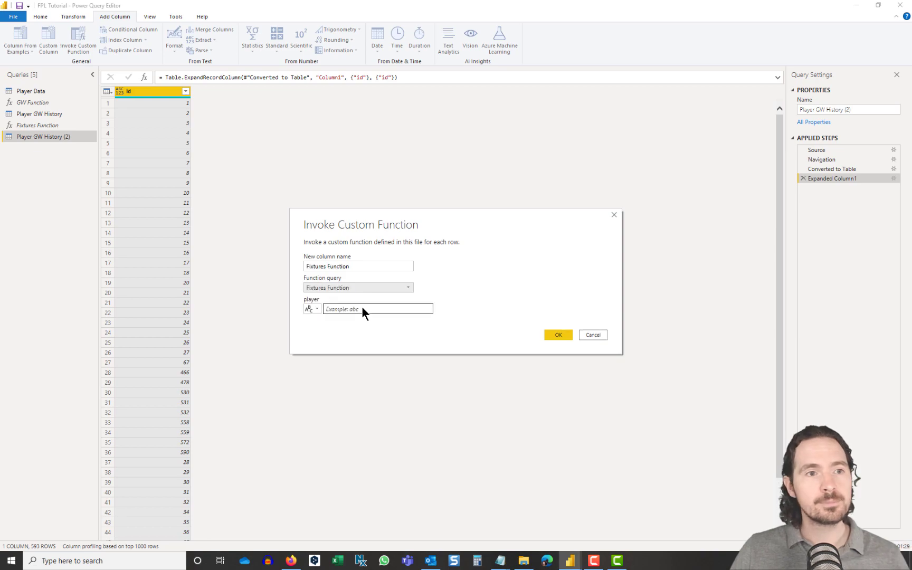
left_click(315, 311)
left_click(322, 330)
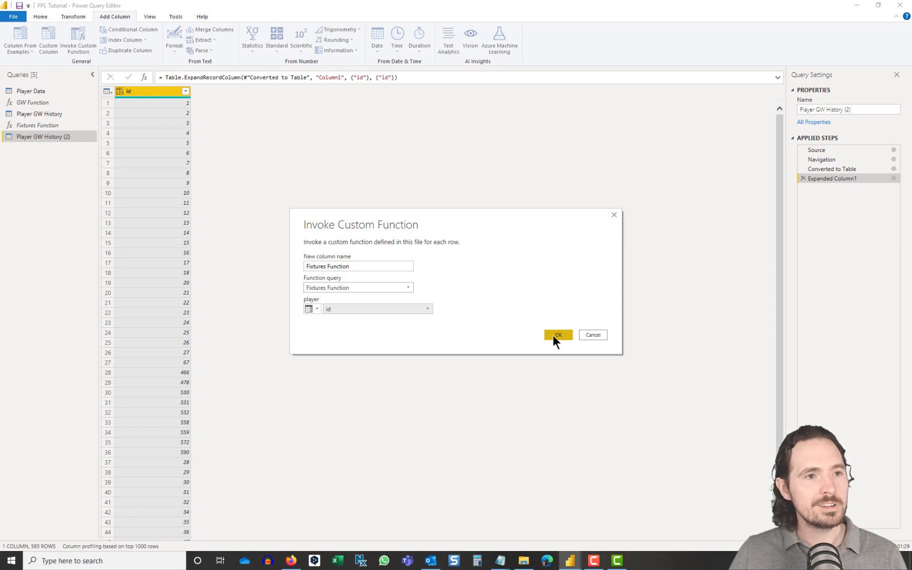
left_click(553, 335)
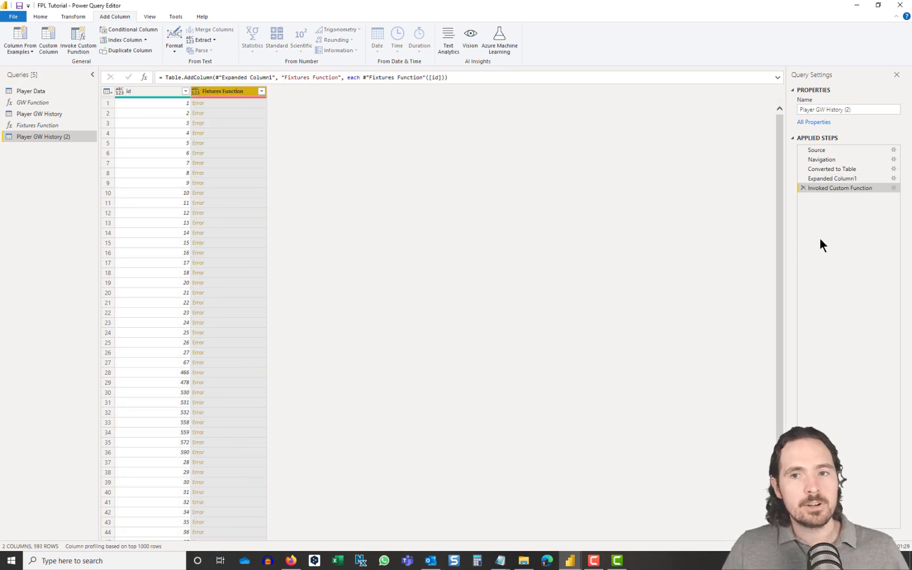
- Insert a step after Expanded Column1 that changes the id column's data type to Text, and return to the Invoked Custom Function step
left_click(851, 178)
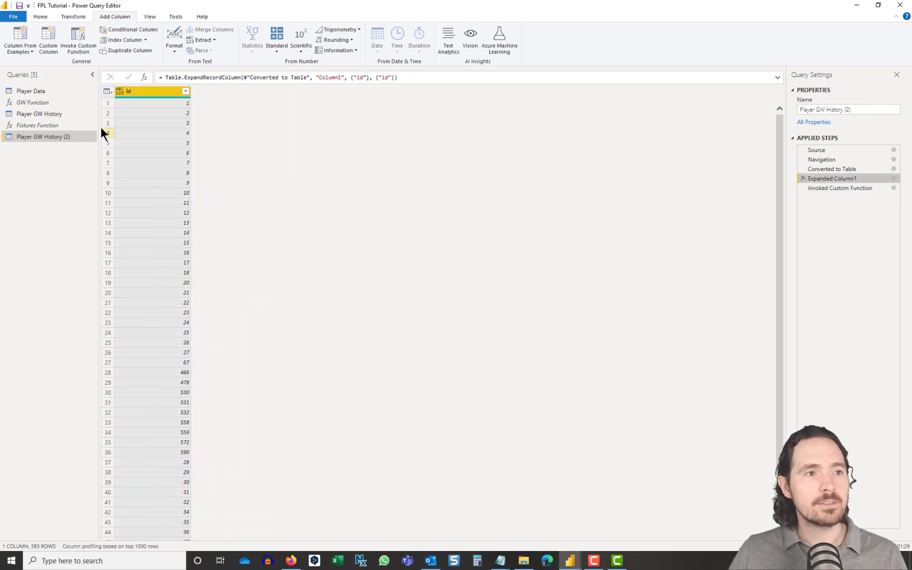
left_click(119, 91)
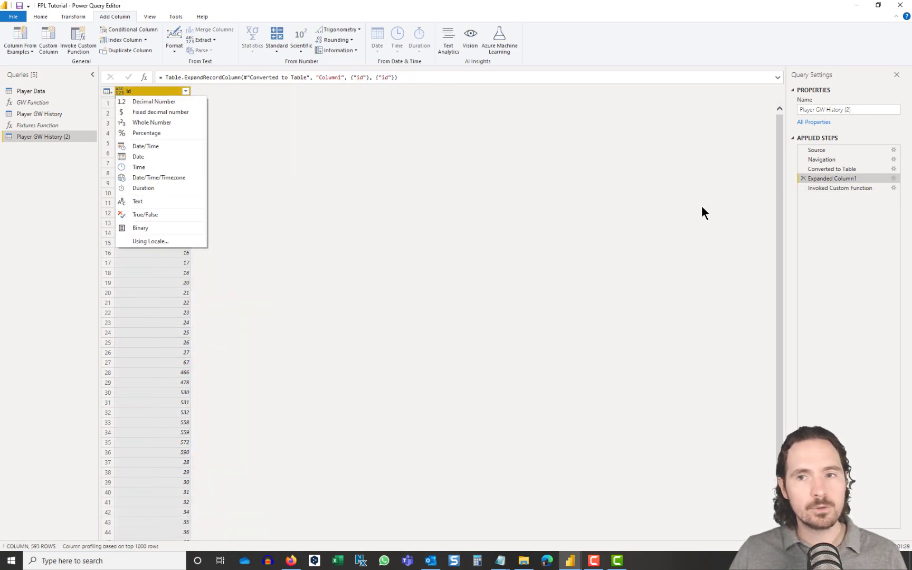
left_click(370, 203)
left_click(827, 190)
left_click(831, 181)
left_click(121, 89)
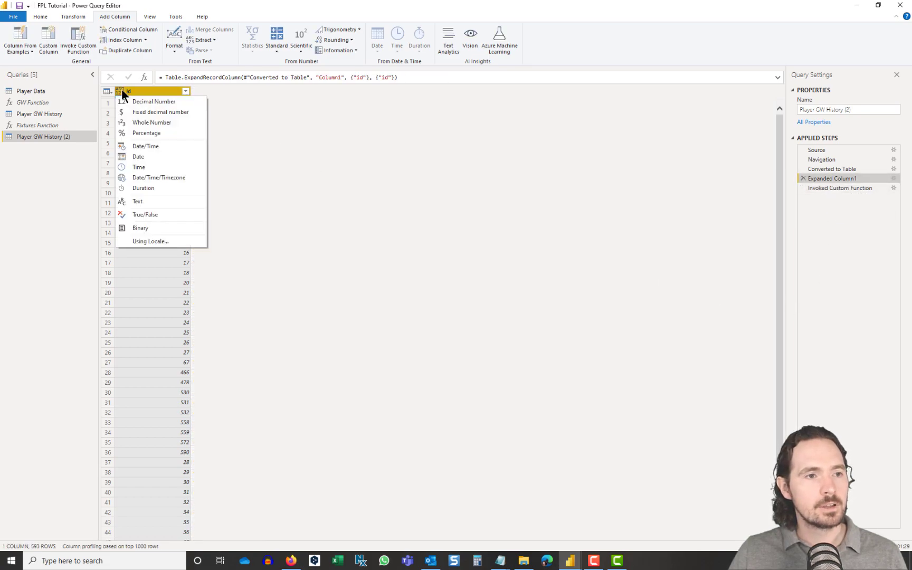
left_click(170, 199)
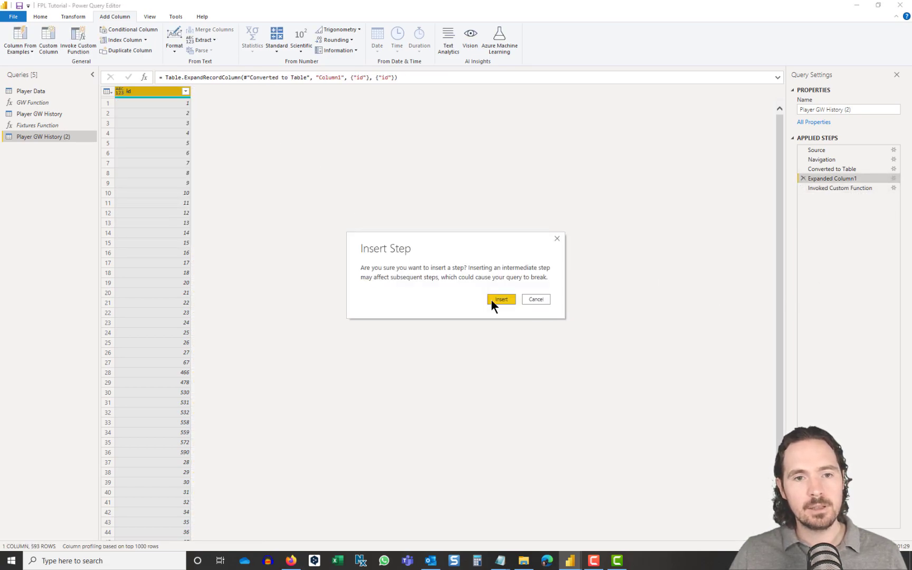
left_click(500, 299)
left_click(833, 196)
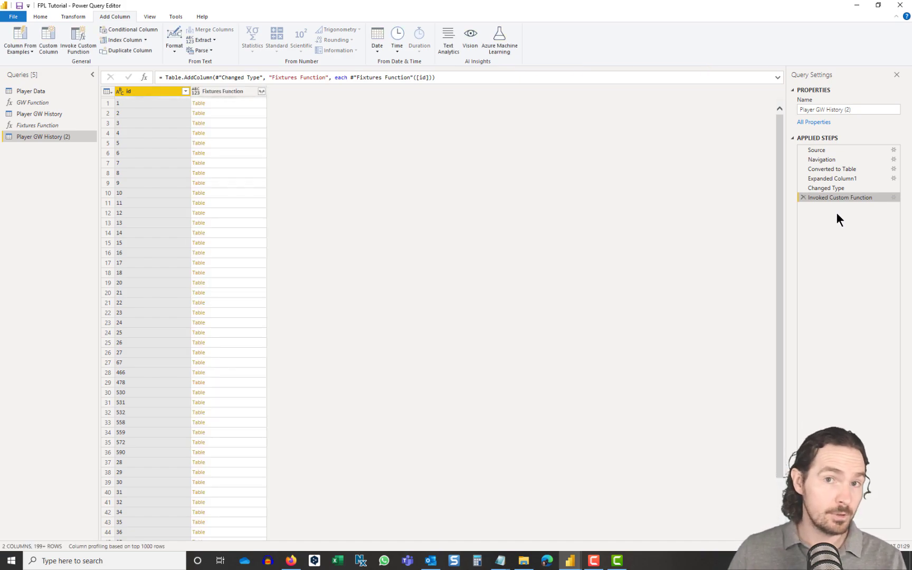
- Expand the Fixtures Function column into all its fields without the original column name as prefix
left_click(229, 104)
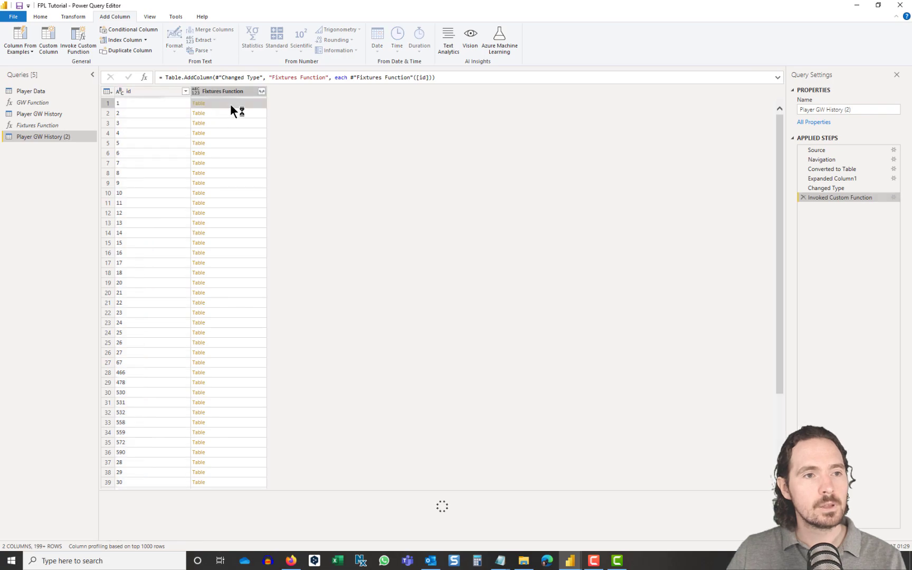
left_click(262, 92)
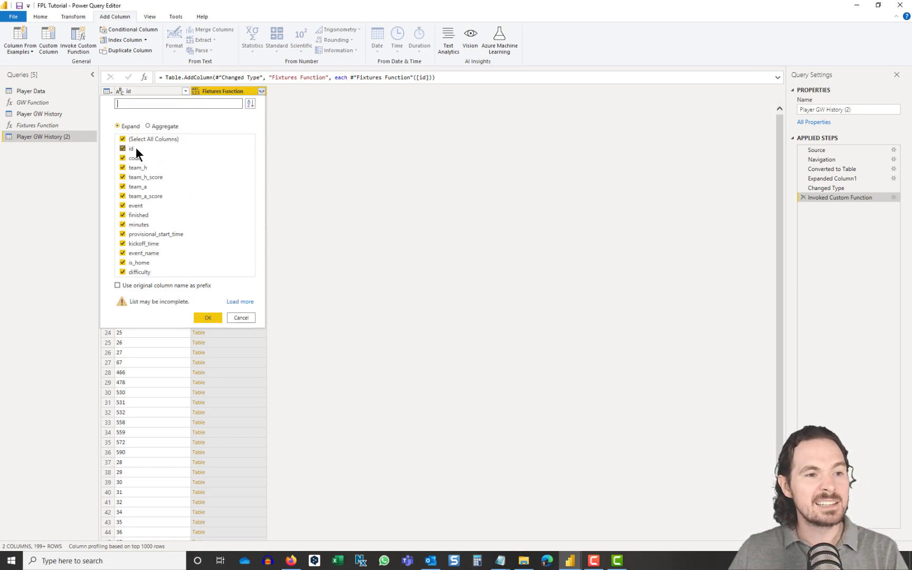
left_click(197, 317)
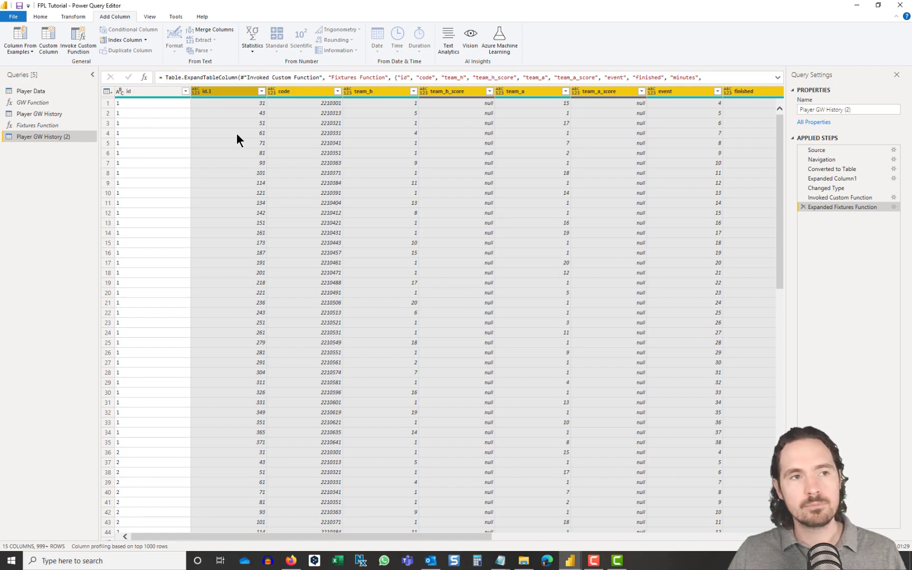
left_click_drag(341, 534, 369, 536)
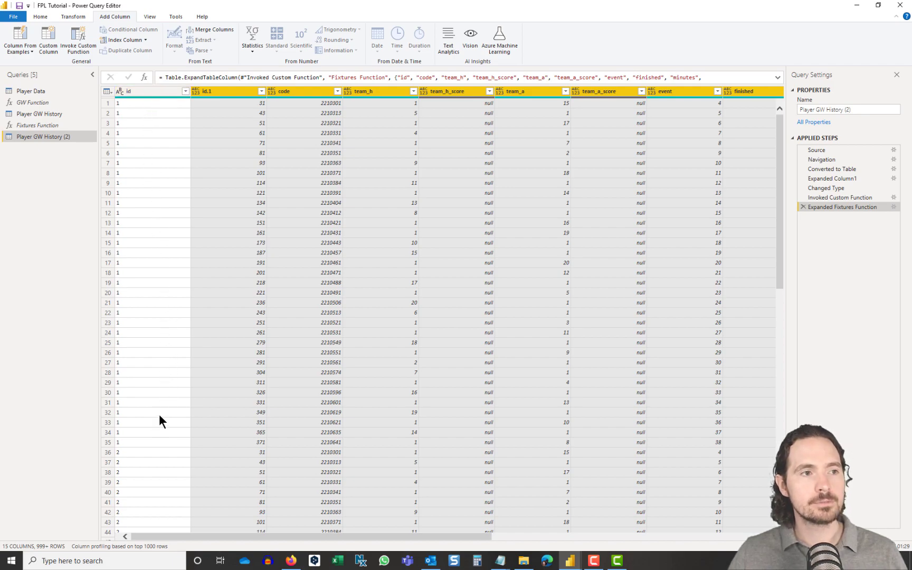
- Rename the Player GW History (2) query to Fixtures
left_click(840, 108)
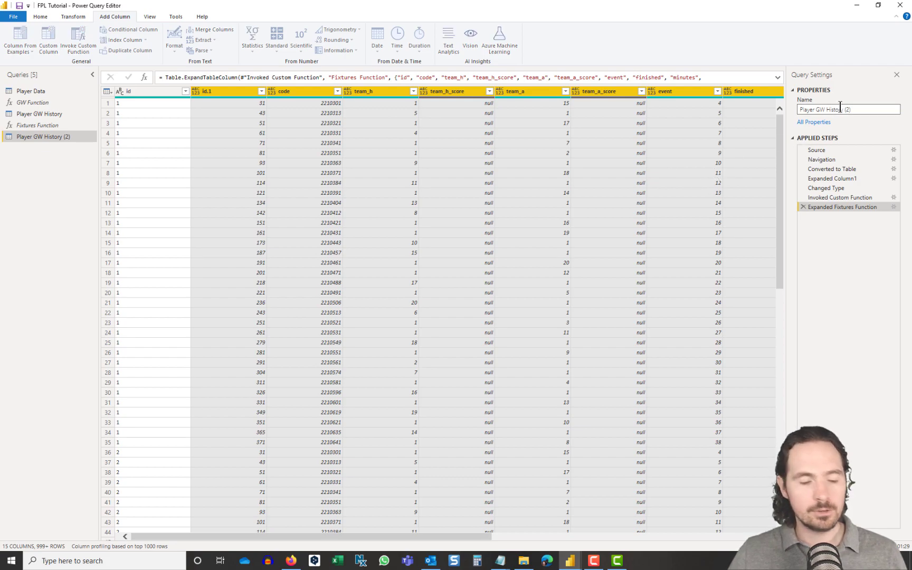
triple_click(840, 109)
type("G")
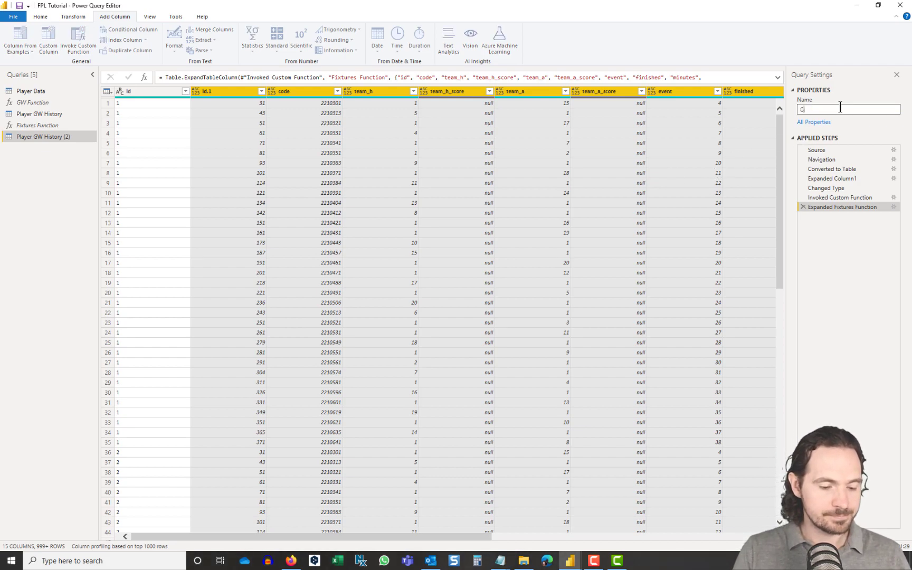
type("ixtures")
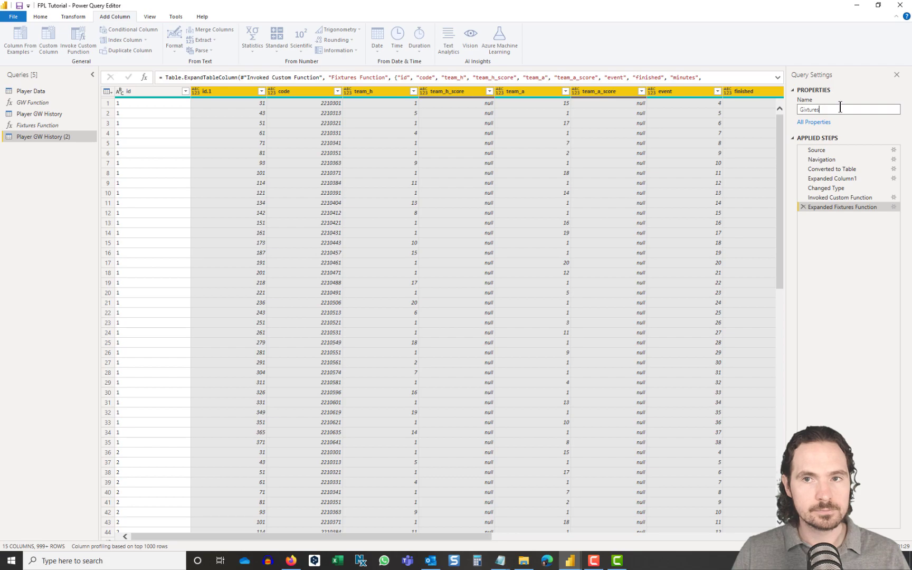
key("Delete")
type("F")
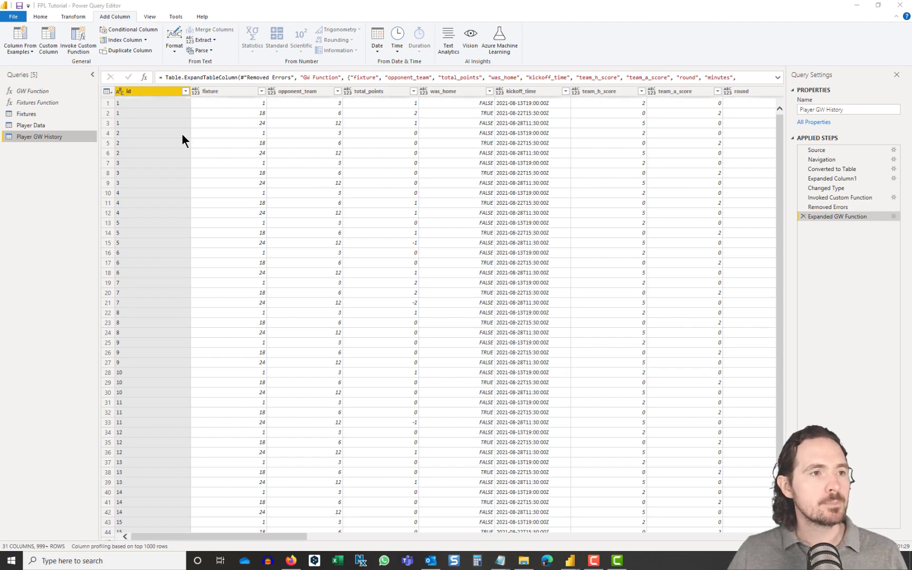
- Review the loaded tables of the Fixtures, Player Data and Player GW History queries
left_click(36, 113)
left_click(47, 125)
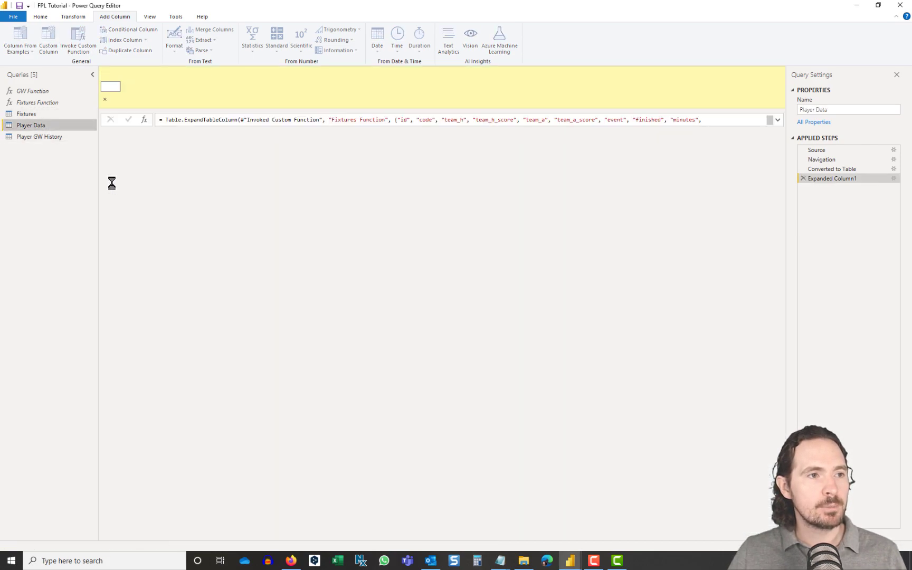
left_click(40, 136)
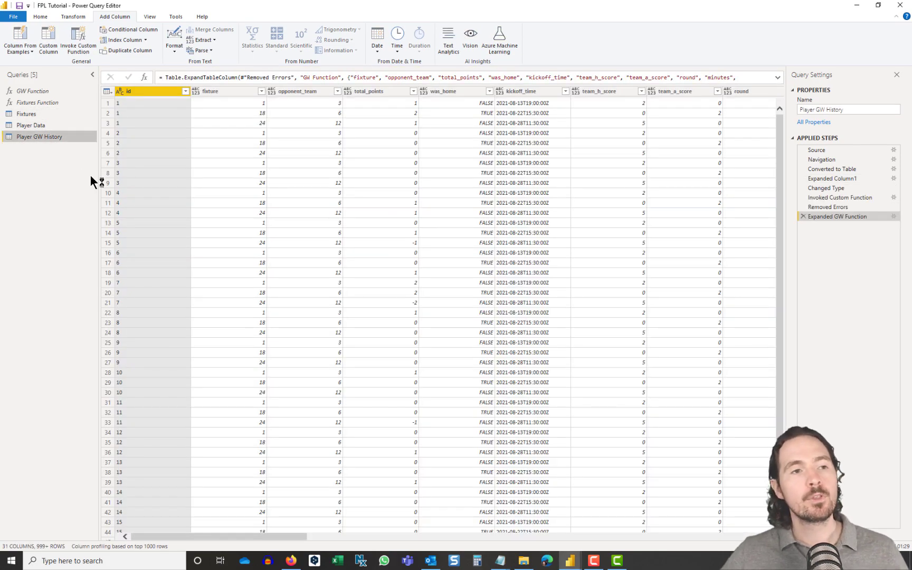
left_click(39, 114)
left_click(35, 127)
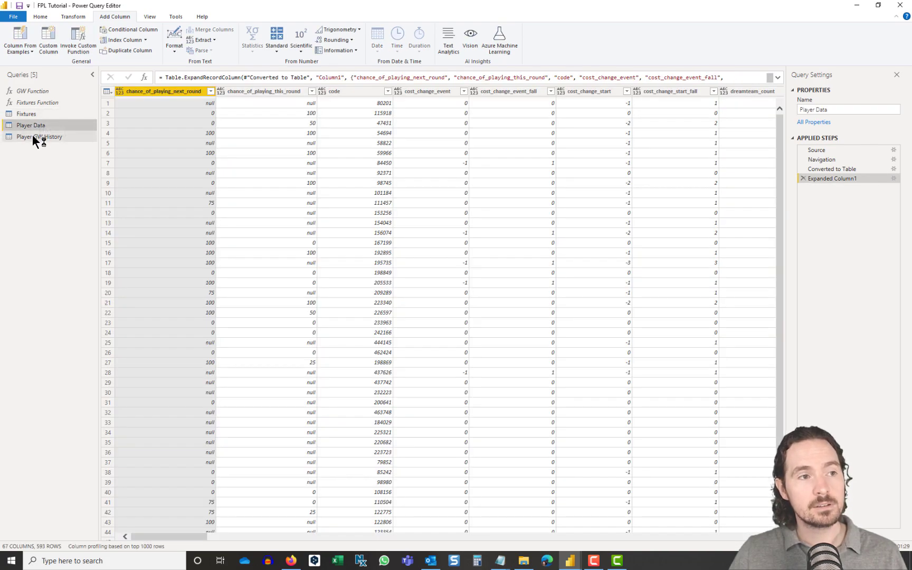
left_click(33, 135)
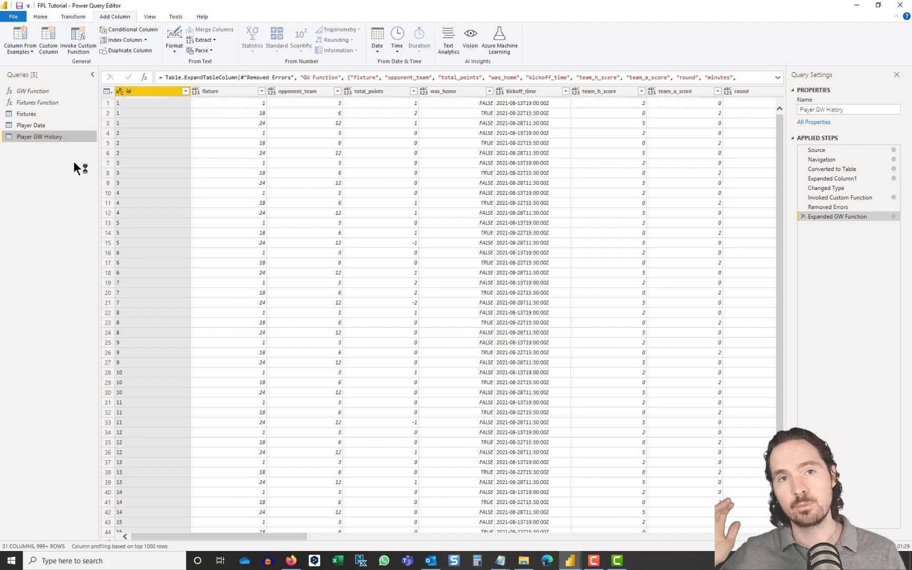
left_click(22, 125)
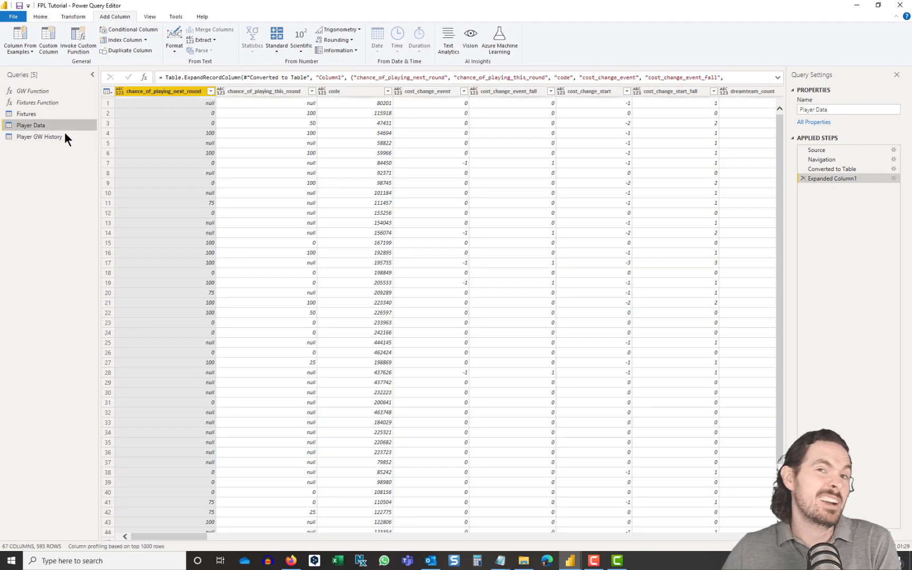
left_click(64, 140)
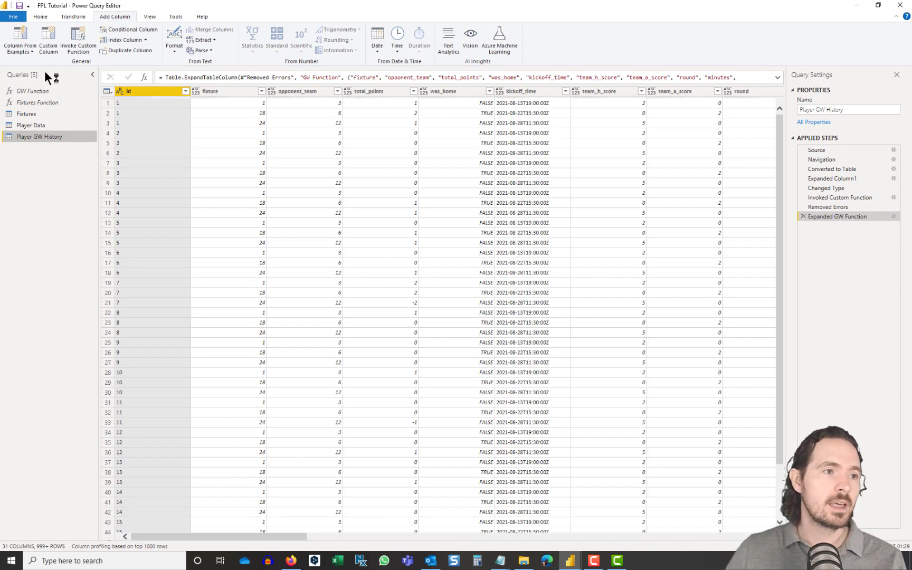
left_click(40, 112)
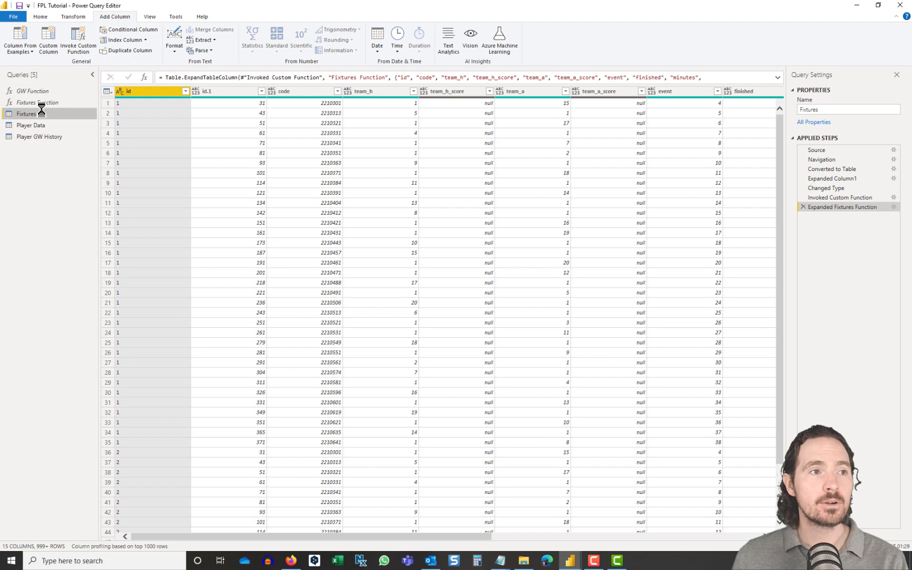
left_click(36, 17)
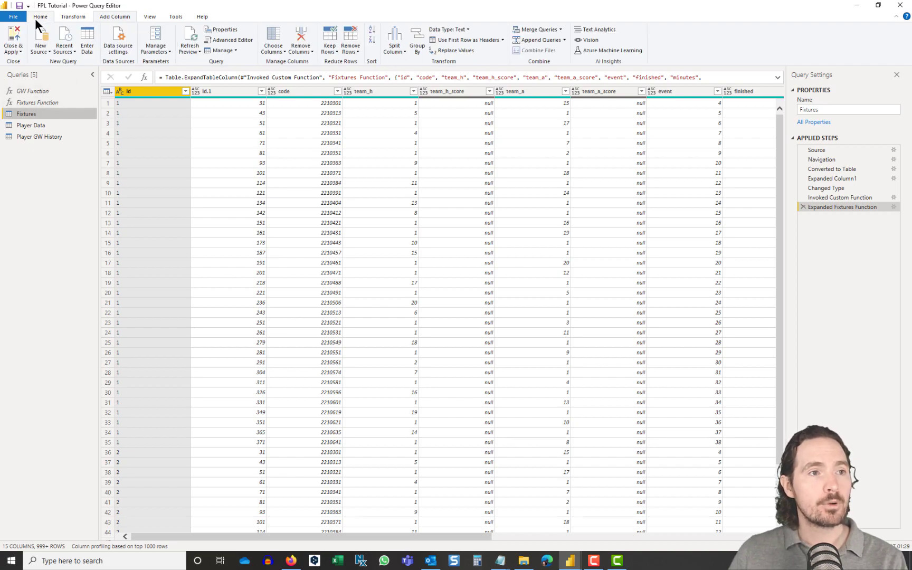